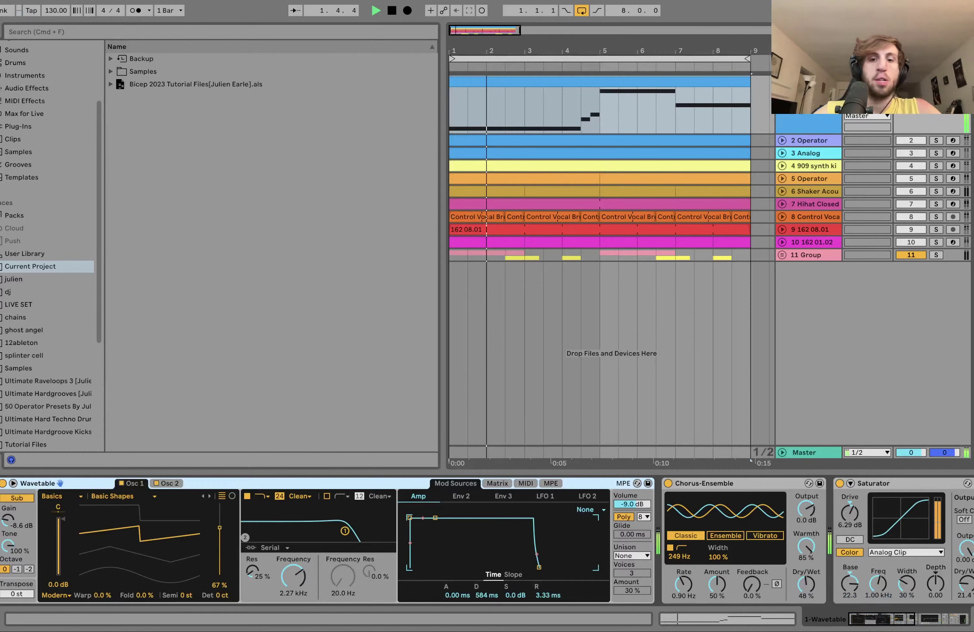
Open the first track's MIDI clip for editing and unfold the 2 Operator and 3 Analog tracks
double_click(623, 75)
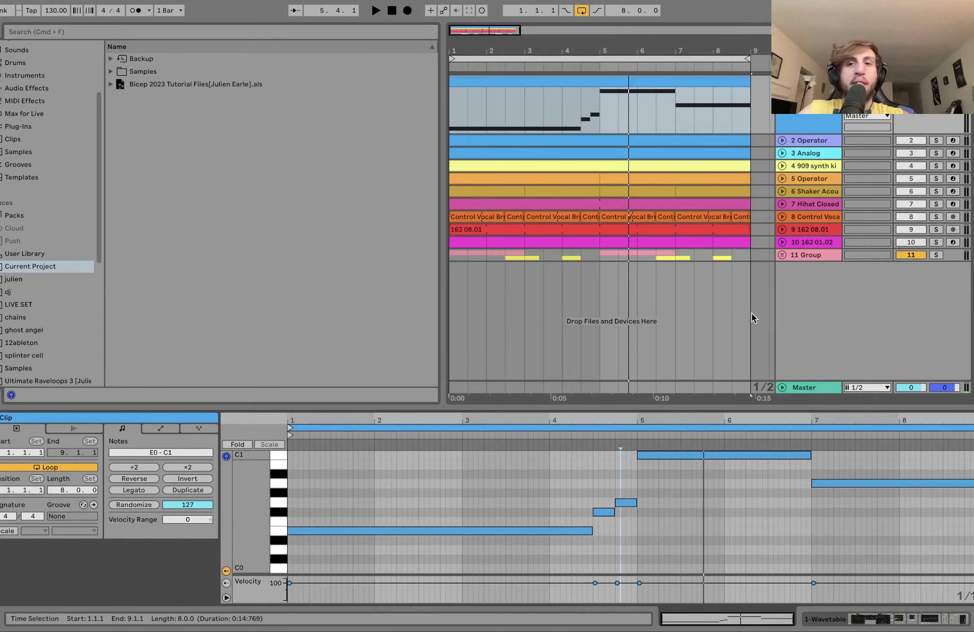
left_click(782, 154)
left_click(782, 140)
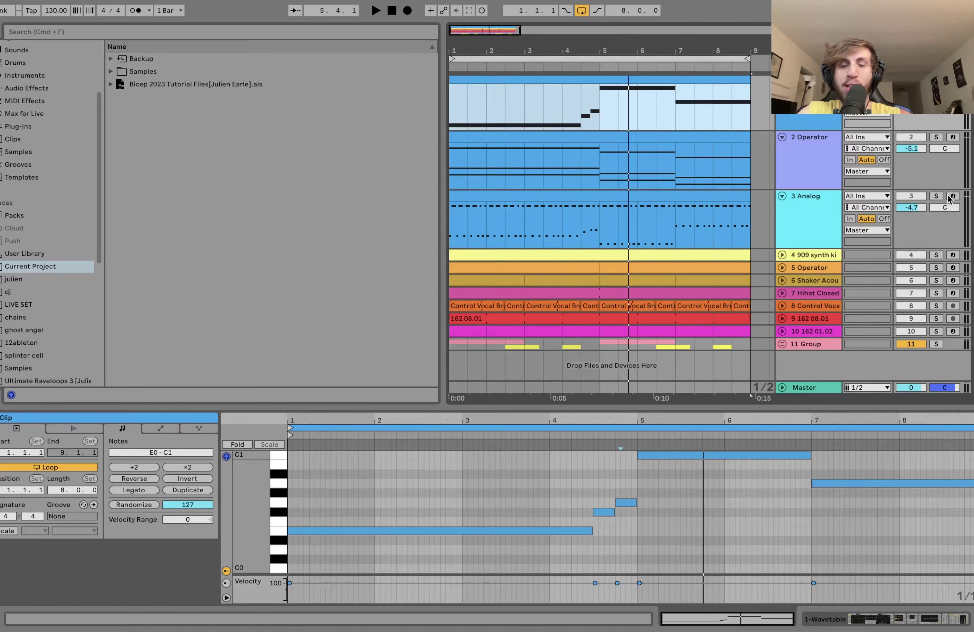
Solo the 3 Analog track and audition it briefly from the start of the loop
left_click(935, 196)
key("space")
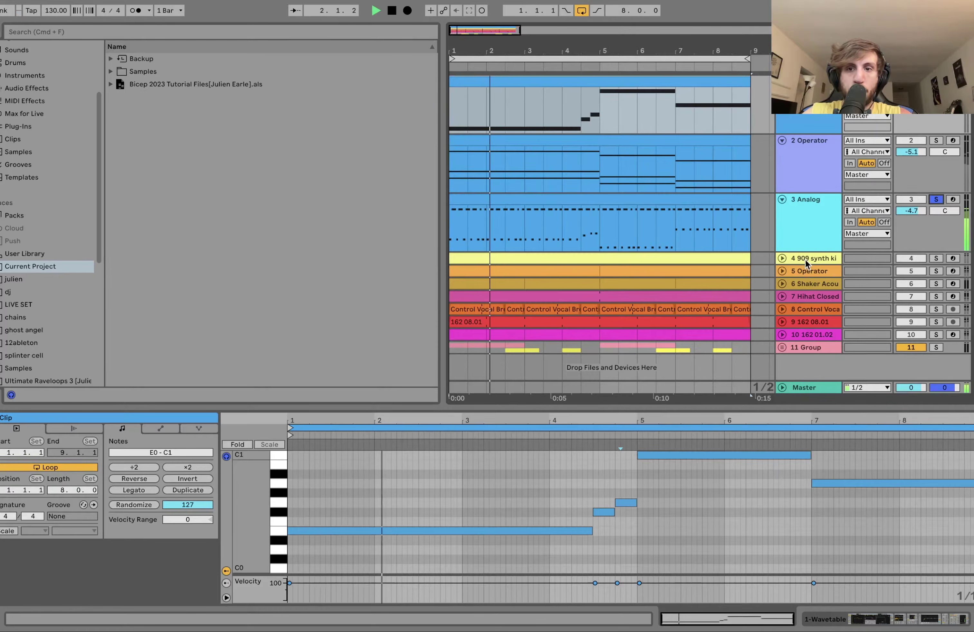
key("space")
Solo tracks 8 Control Vocal Break, 9 162 08.01 and 10 162 01.02 together and audition them
left_click(802, 313)
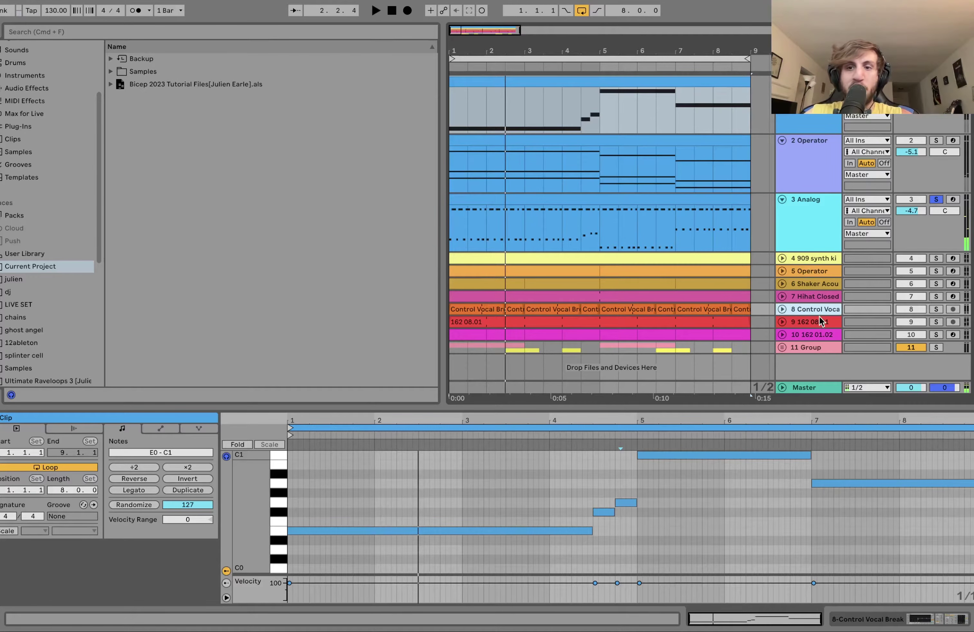
left_click(822, 334, "shift")
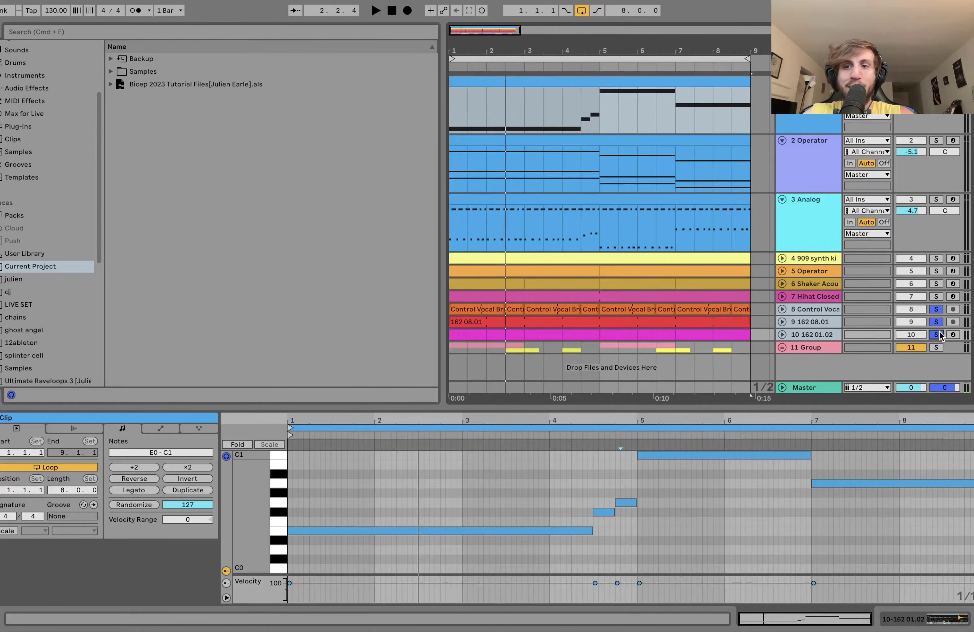
key("space")
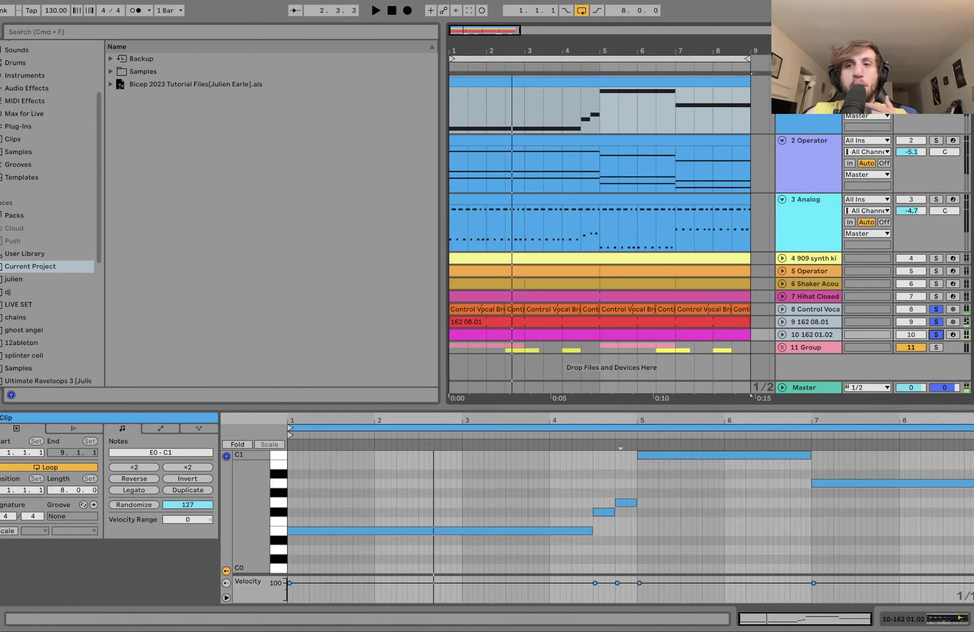
Switch the solo to the 1-Wavetable bass track, select its clip and audition it
left_click(809, 82)
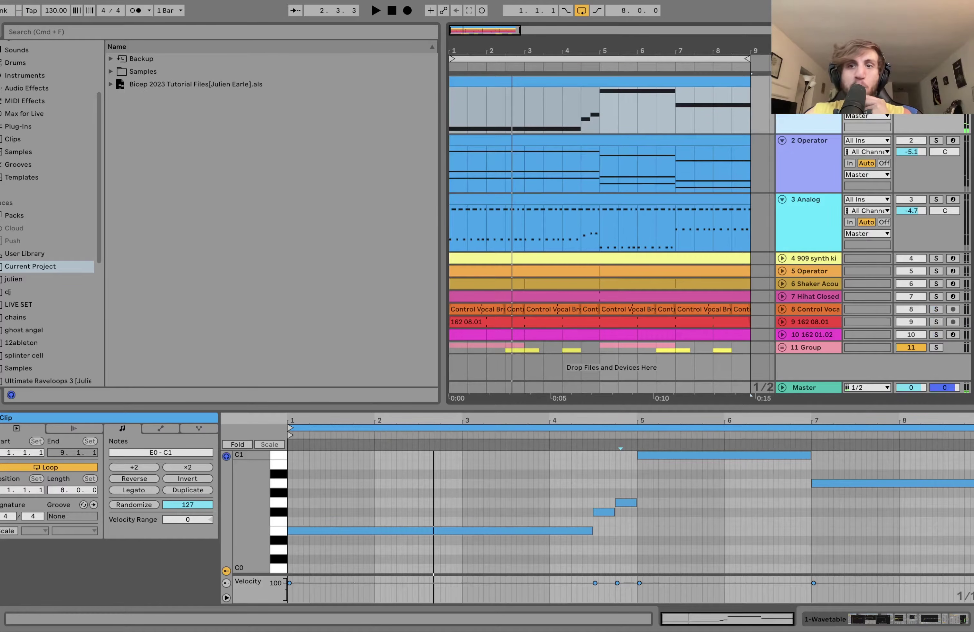
left_click(724, 78)
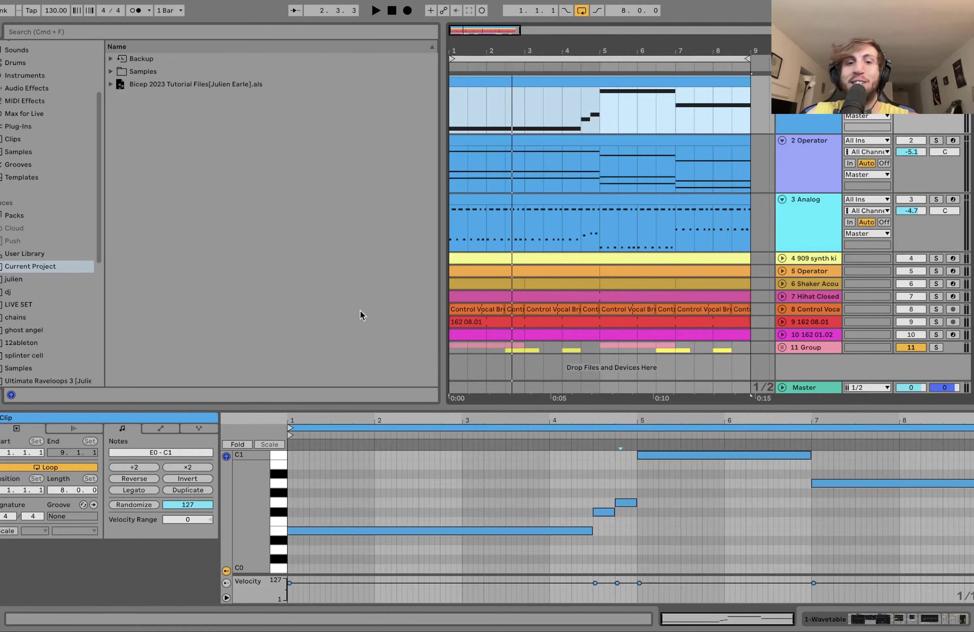
key("space")
key("space")
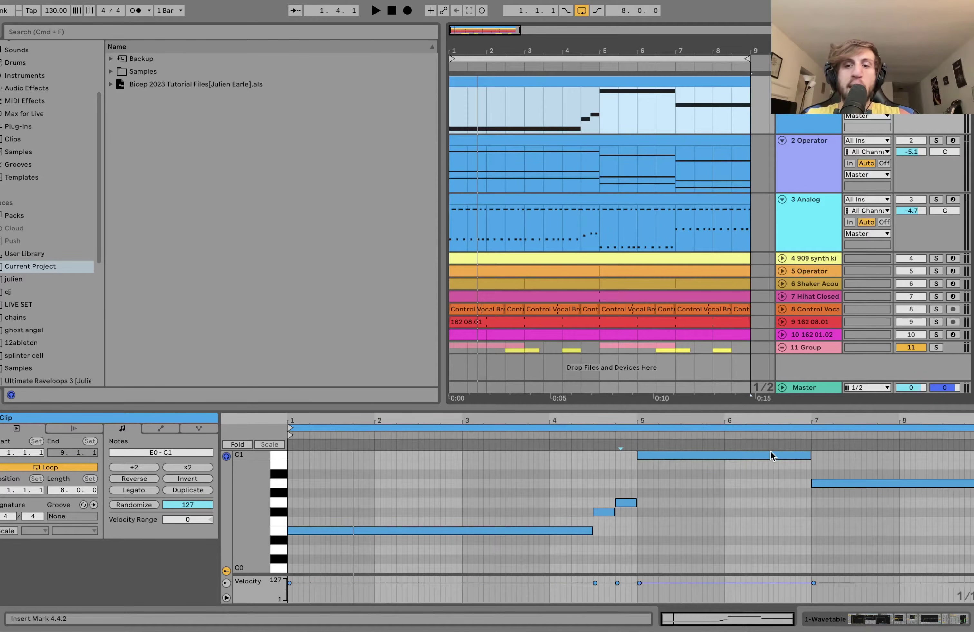
Examine the bass clip's C1 and A0 notes, and select the notes from E0 up to C1 across bars 1 to 6
left_click(727, 455)
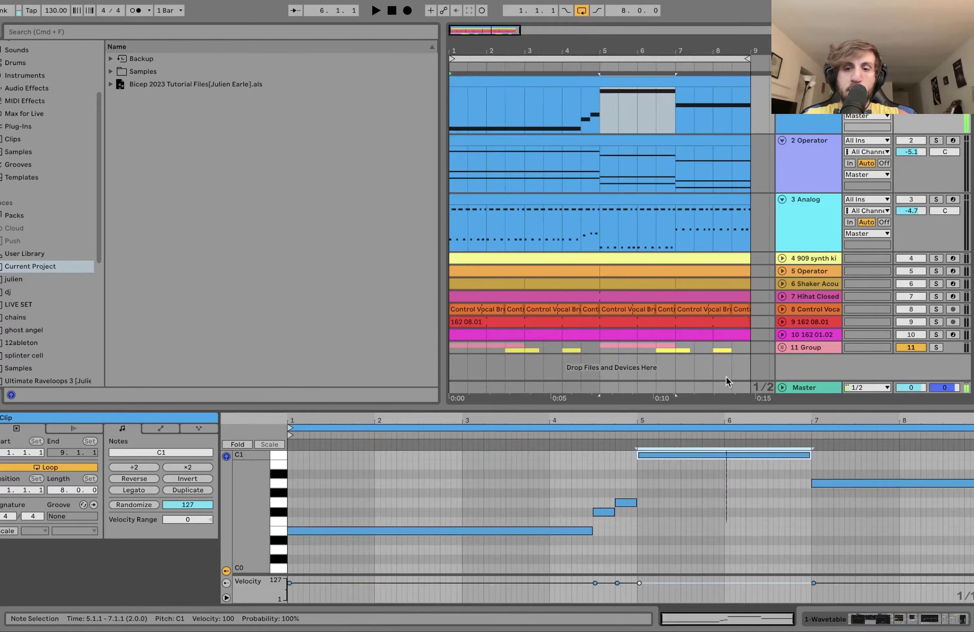
left_click(884, 483)
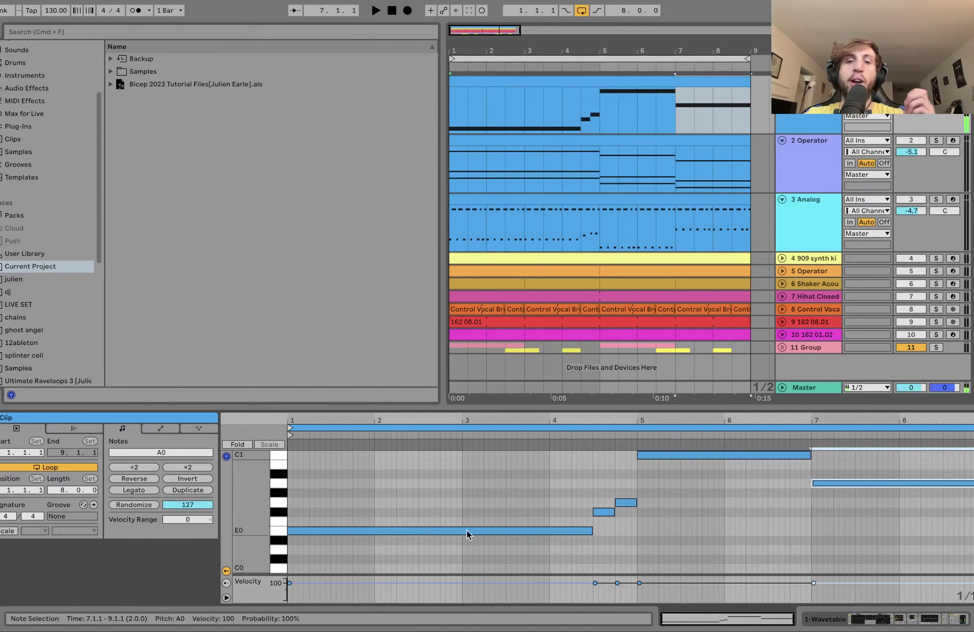
left_click_drag(565, 563, 651, 455)
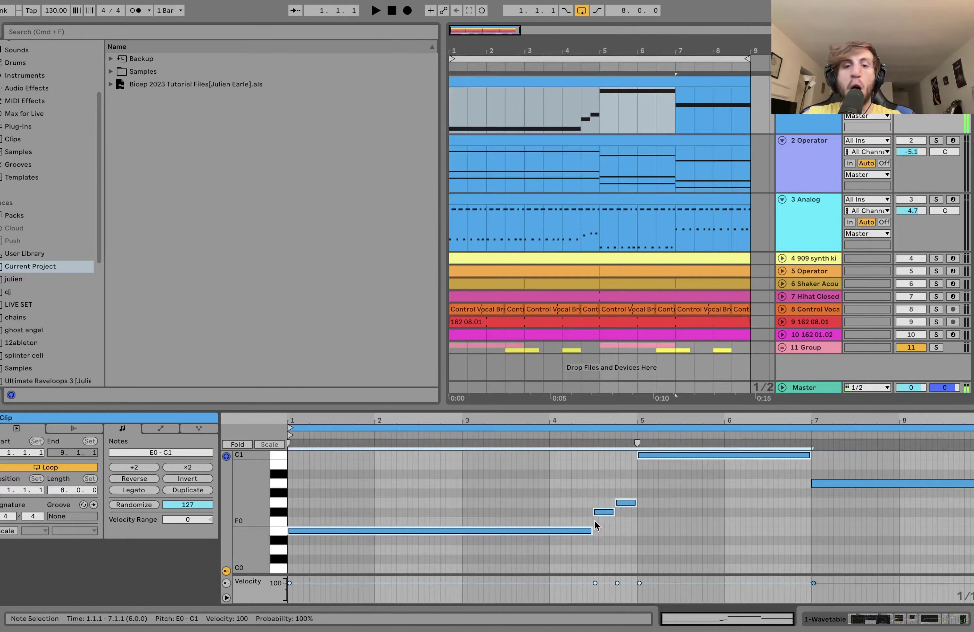
mouse_move(566, 504)
left_mouse_down()
mouse_move(608, 478)
mouse_move(706, 450)
left_mouse_up()
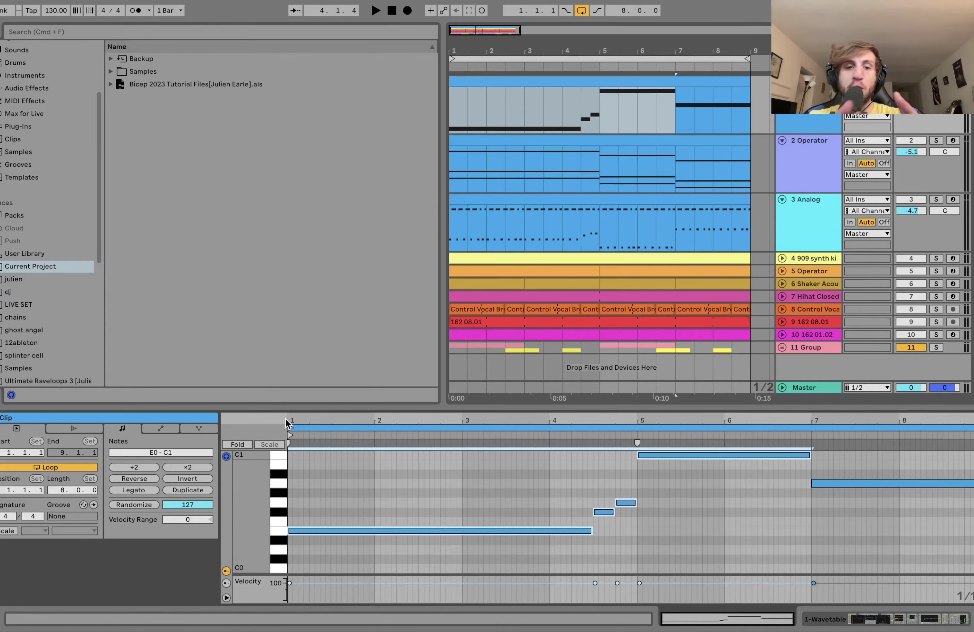
Examine the bass track's device chain from Wavetable's second oscillator through Chorus-Ensemble, Saturator, EQ Eight and Utility to the Compressor, auditioning the sound
left_click(817, 117)
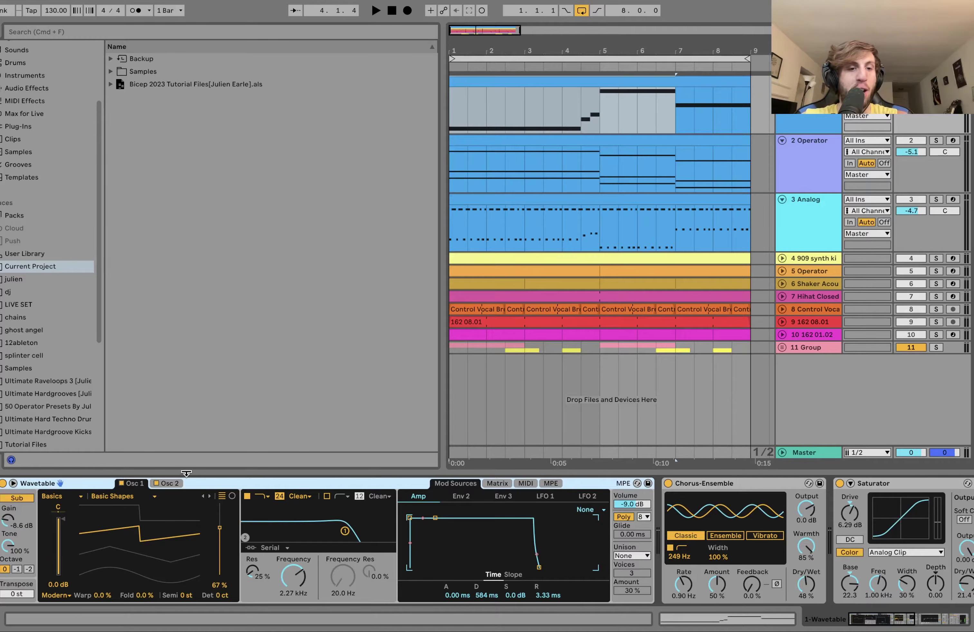
left_click(170, 483)
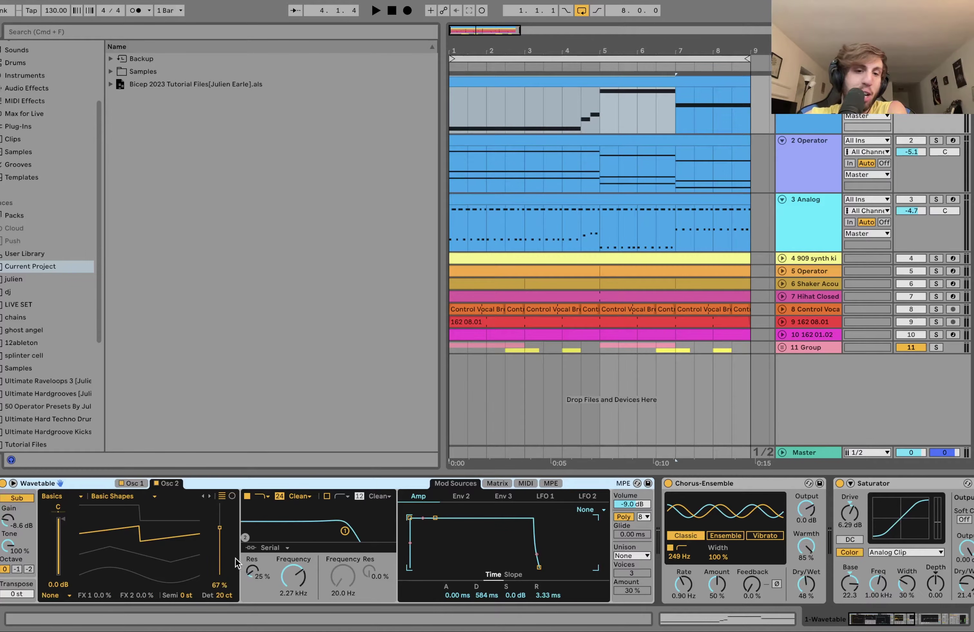
scroll(360, 545, "right", 6)
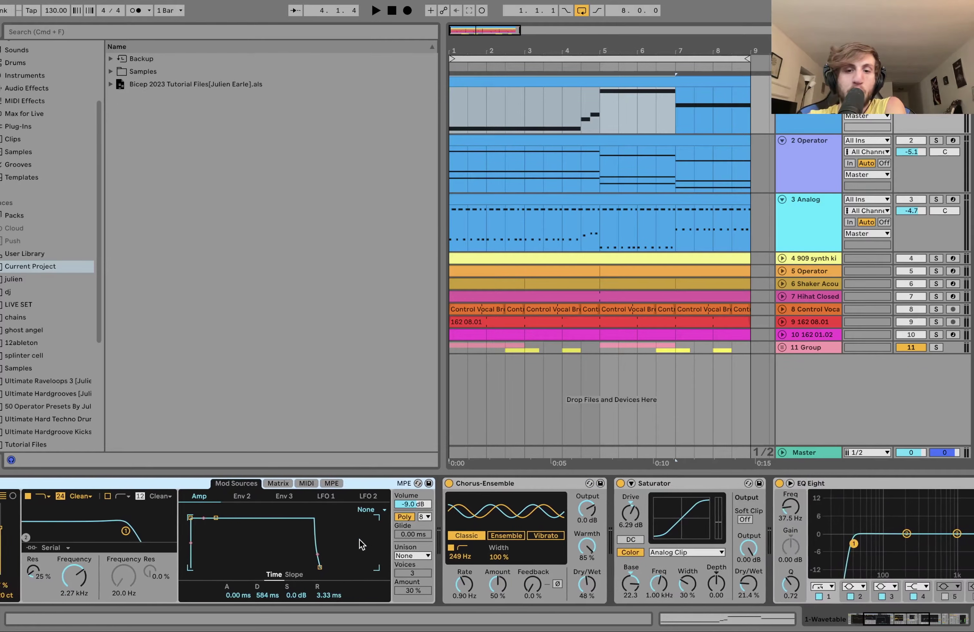
key("space")
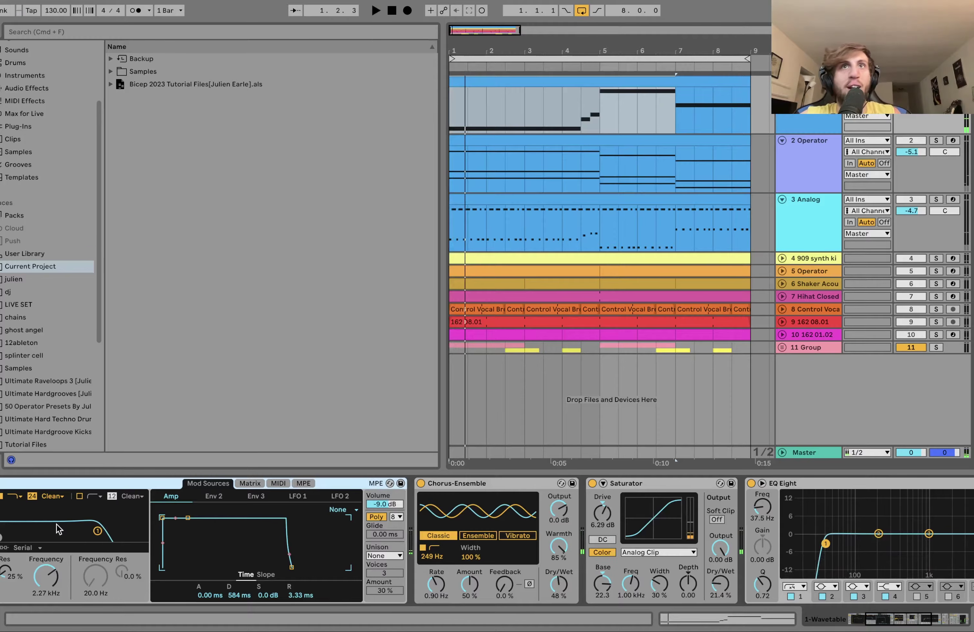
left_click(56, 555)
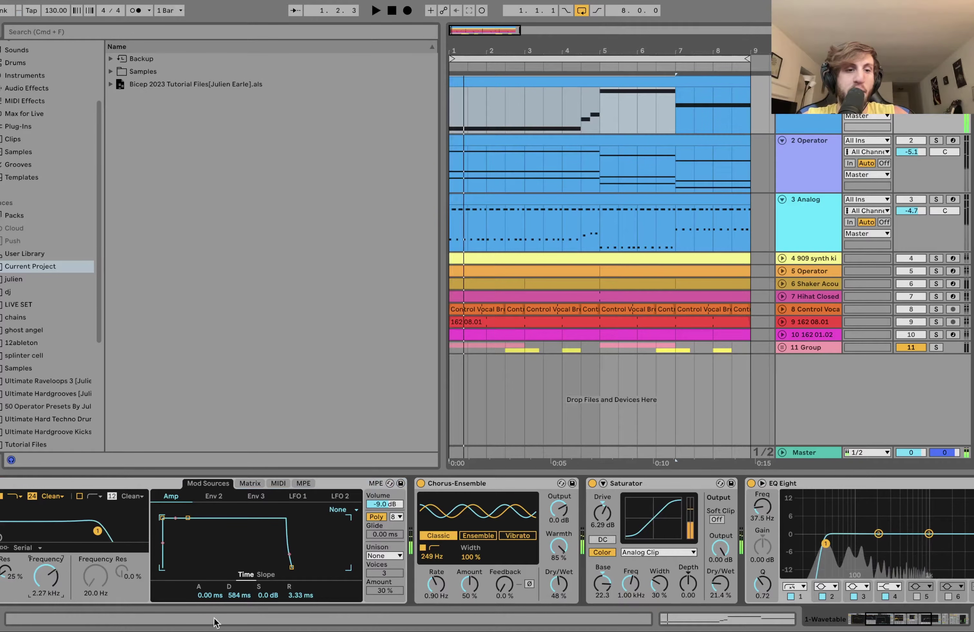
scroll(448, 531, "right", 5)
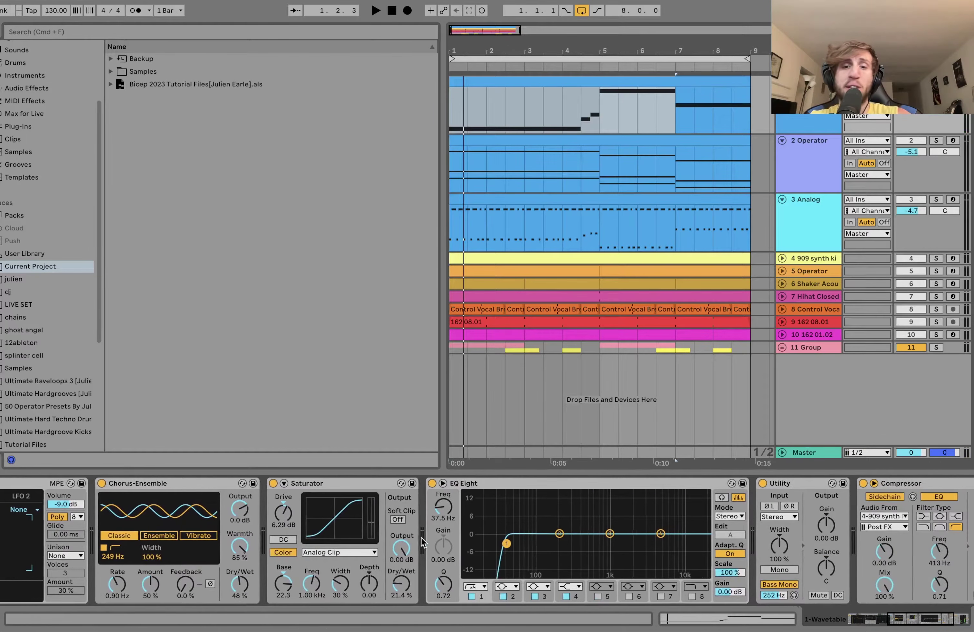
scroll(421, 537, "right", 1)
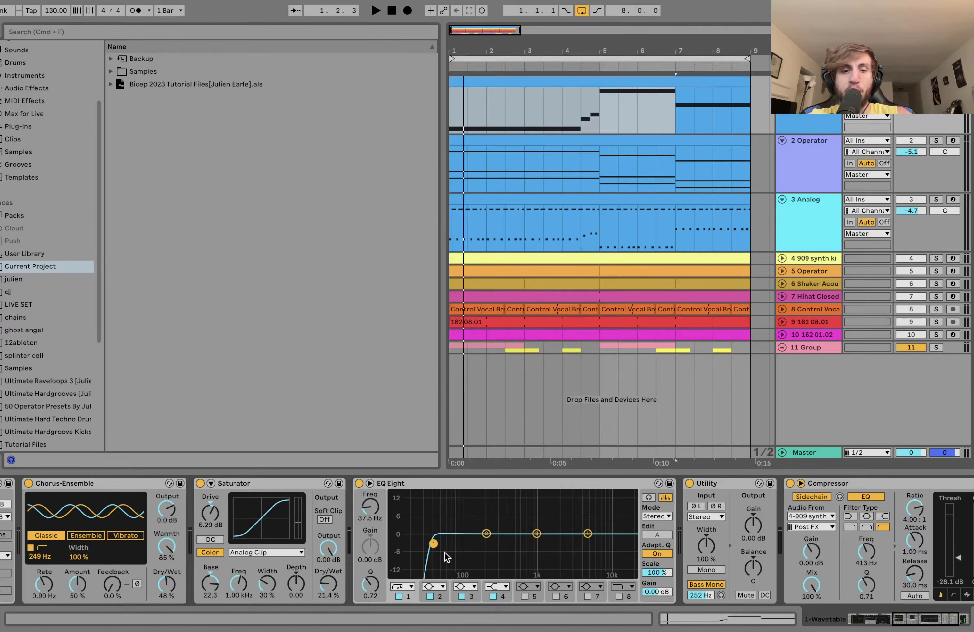
scroll(444, 552, "right", 2)
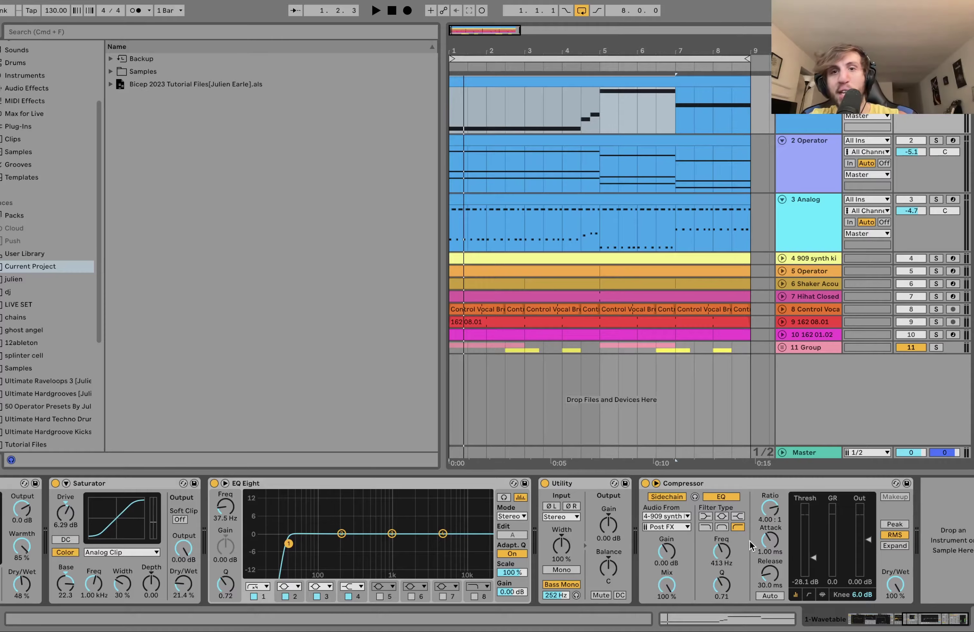
Solo the 2 Operator track, open its MIDI clip and audition it
left_click(935, 140)
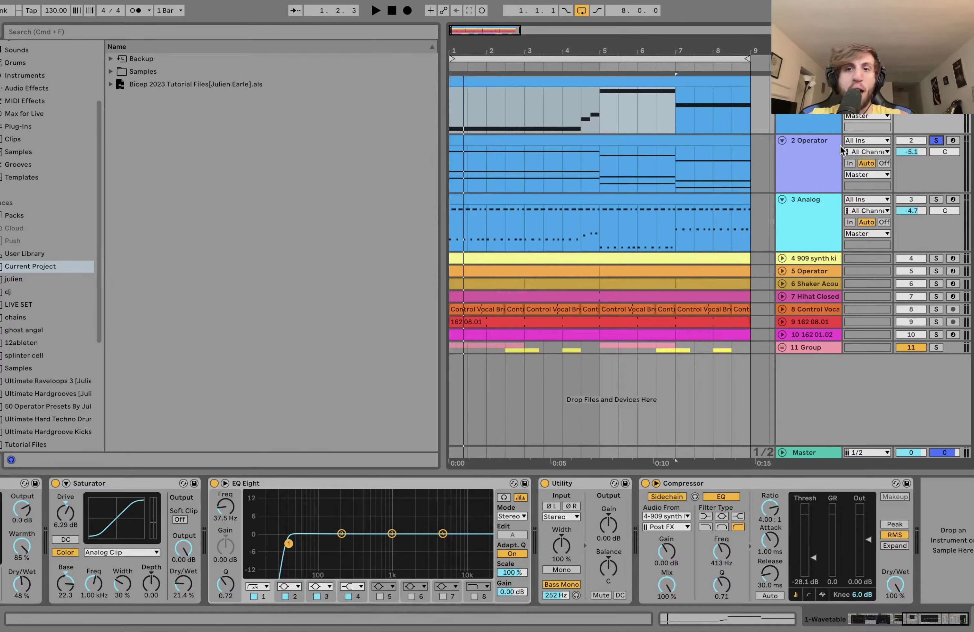
left_click(817, 149)
double_click(645, 140)
key("space")
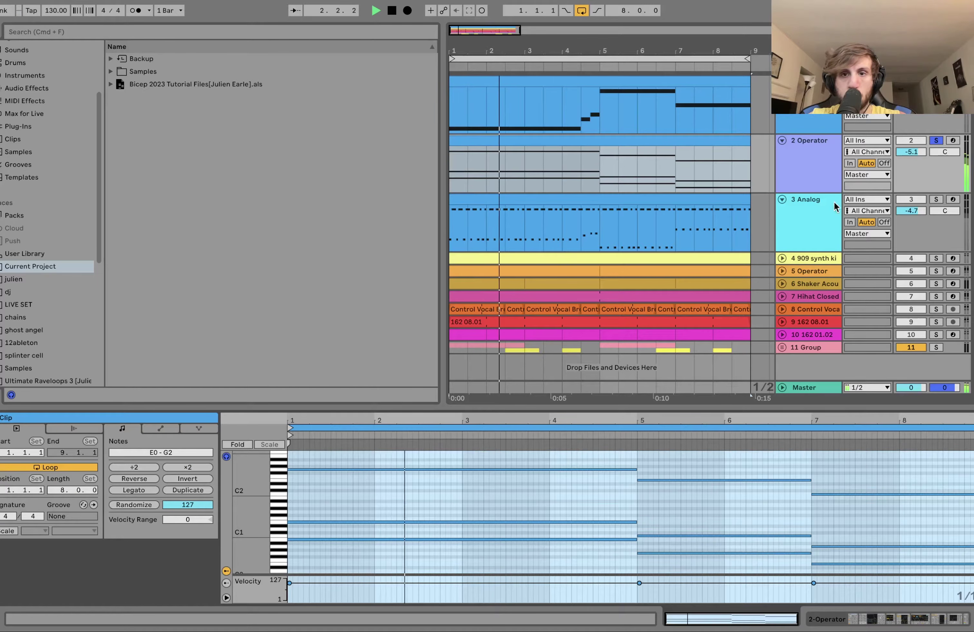
key("space")
Compare the device chains of the 2 Operator and 3 Analog tracks
left_click(804, 178)
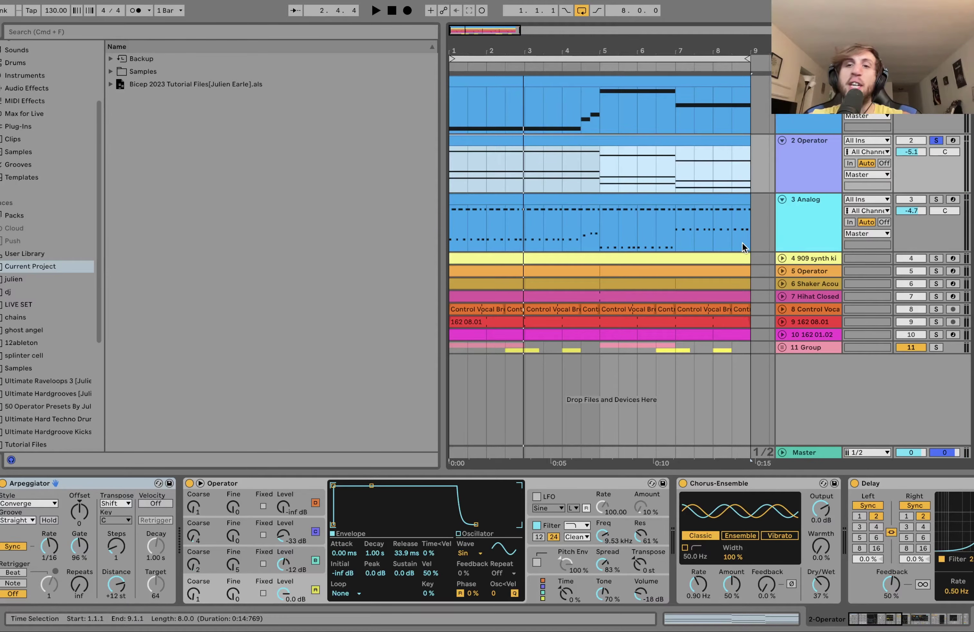
left_click(800, 233)
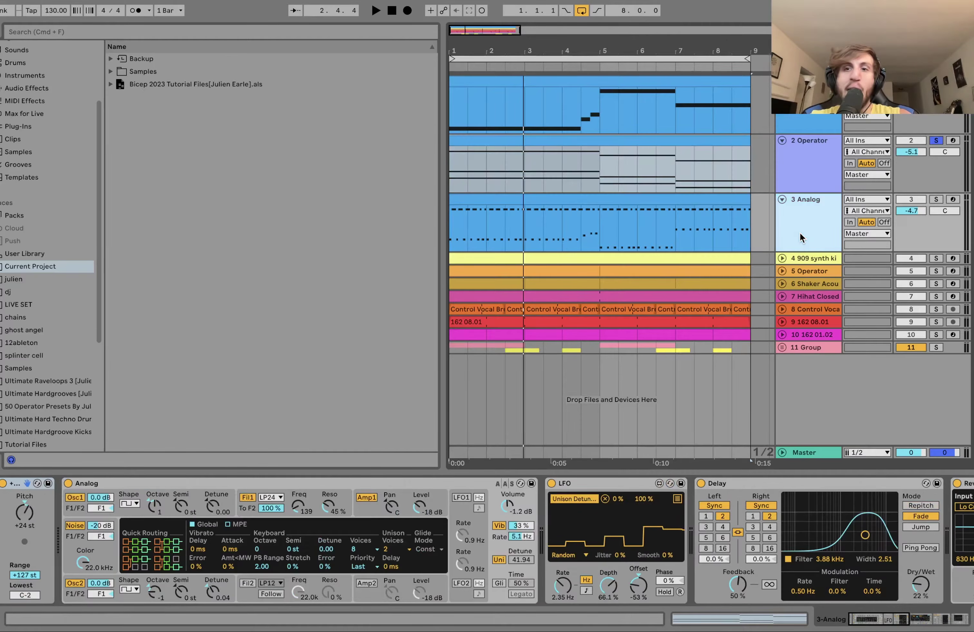
left_click(789, 182)
Clear the solos and play the arrangement with the 2 Operator track muted, and again with it switched back on
left_click(935, 200)
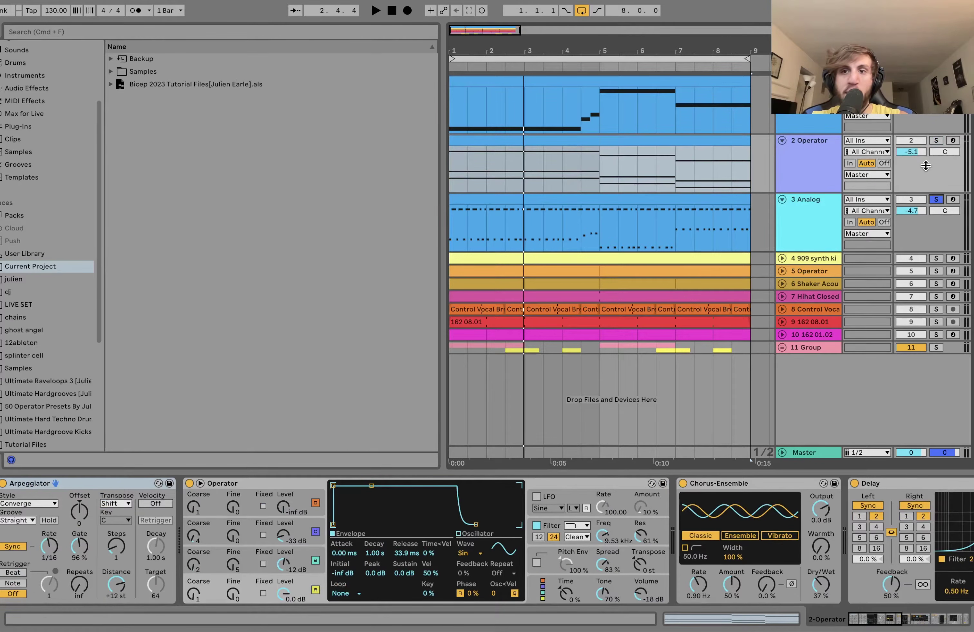
left_click(936, 200)
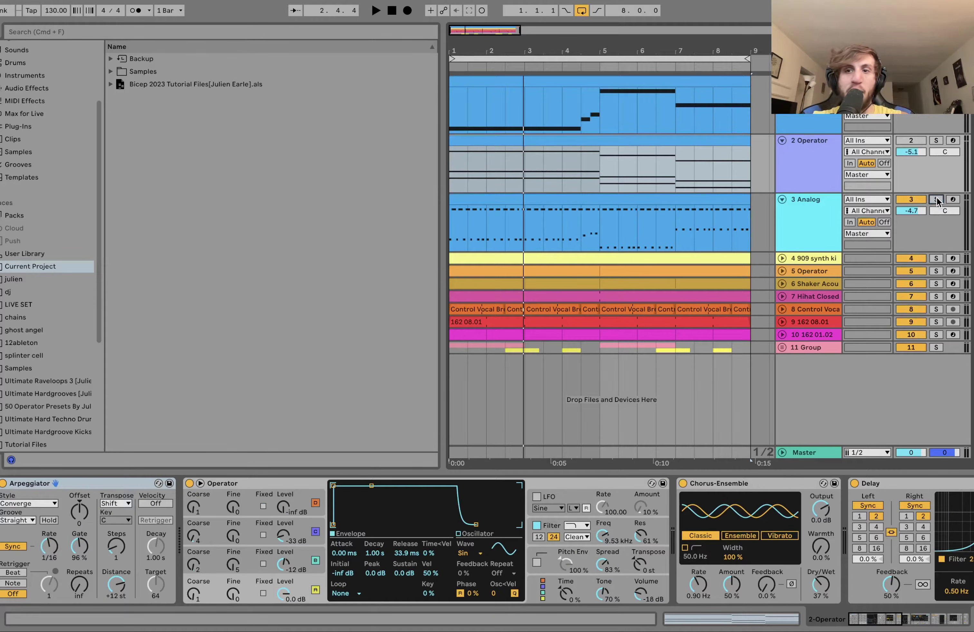
left_click(792, 238)
key("space")
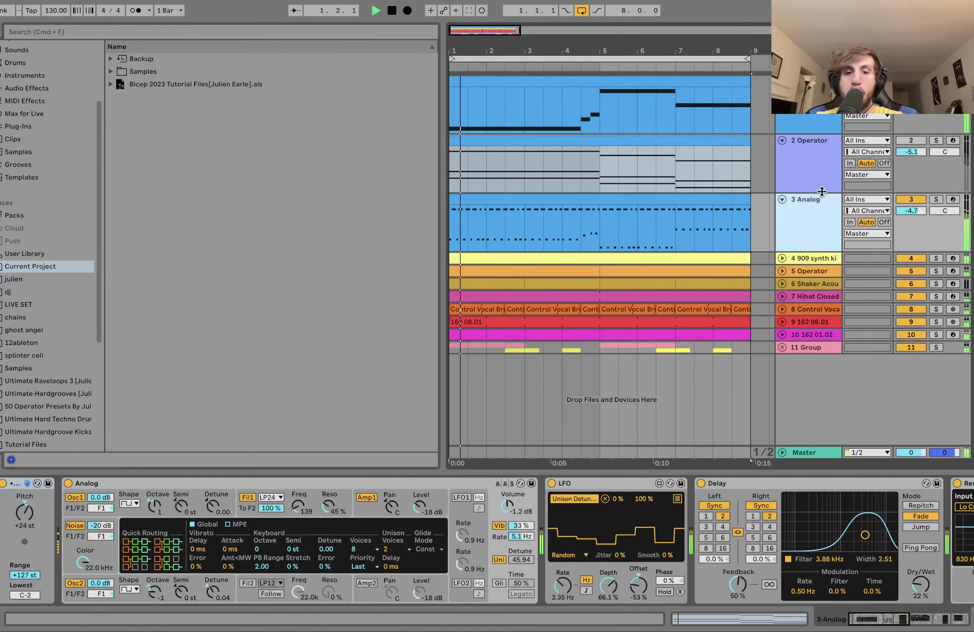
left_click(806, 167)
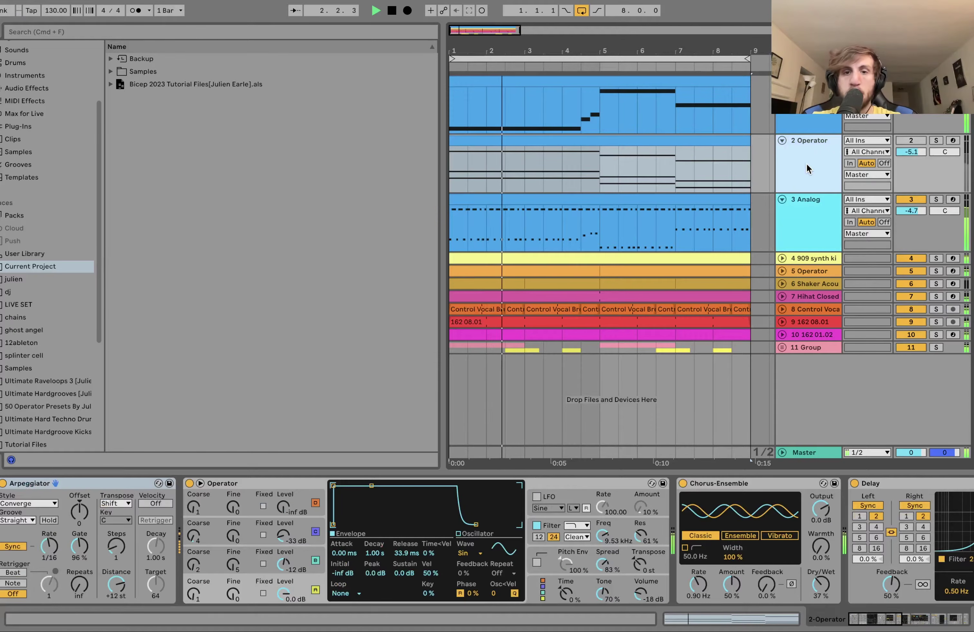
key("space")
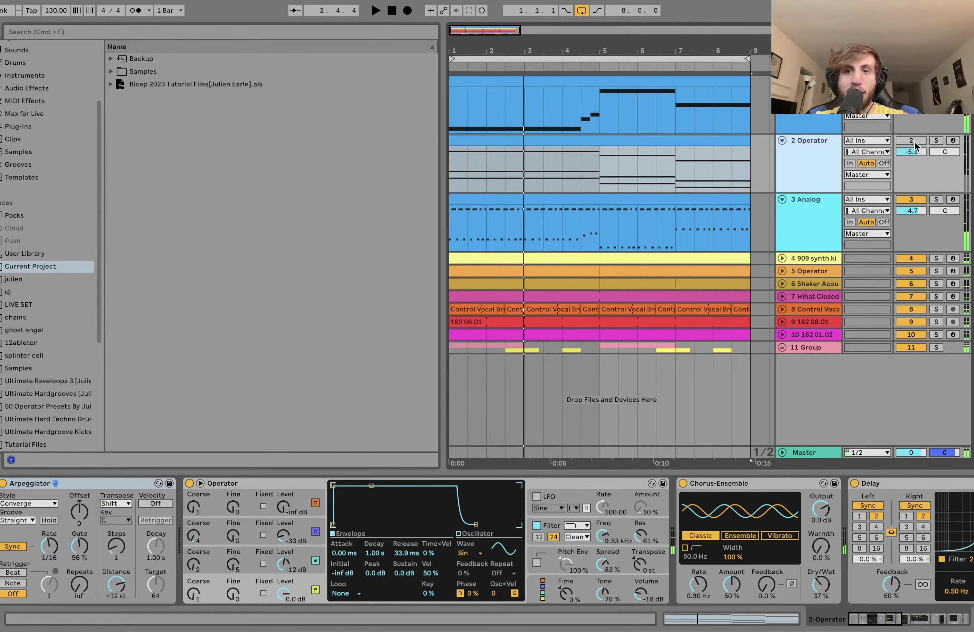
key("space")
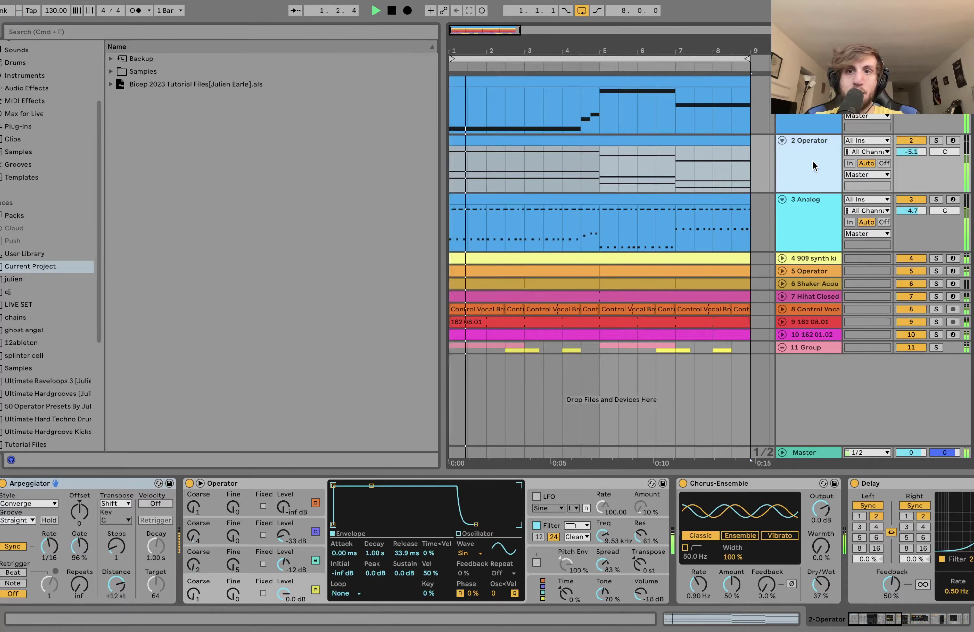
Solo the 2 Operator and 3 Analog tracks together for playback, and leave only 2 Operator soloed
left_click(935, 140)
left_click(936, 200)
left_click(815, 167)
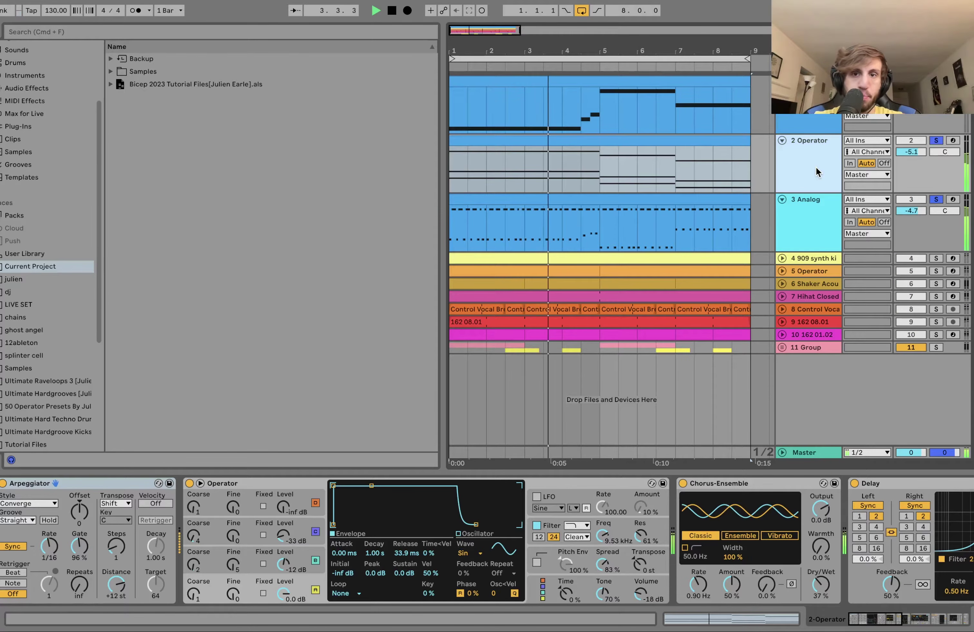
key("space")
left_click(936, 199)
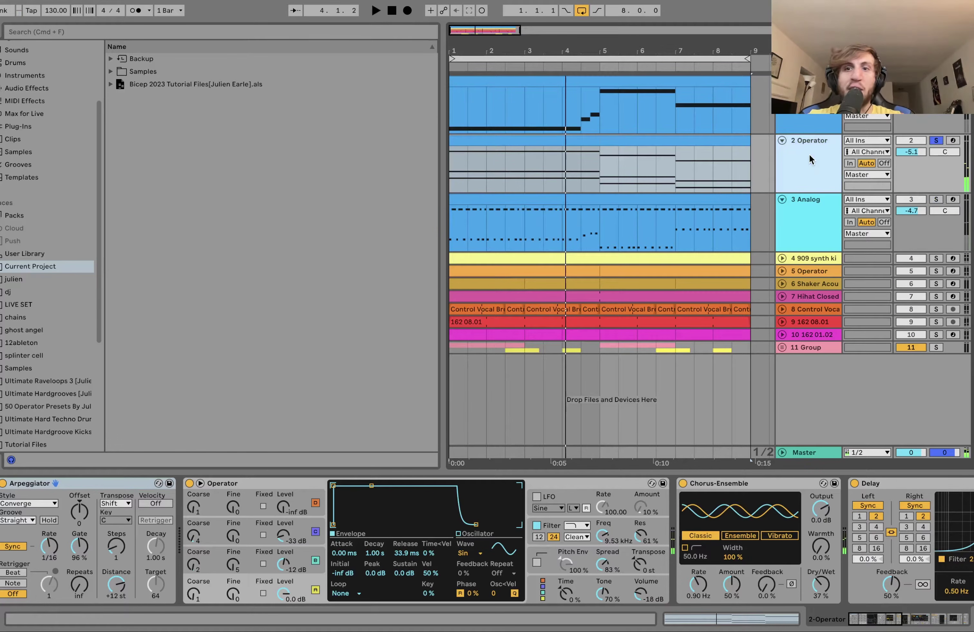
Open the 2 Operator MIDI clip and select the chord that spans bars 5 and 6
double_click(641, 141)
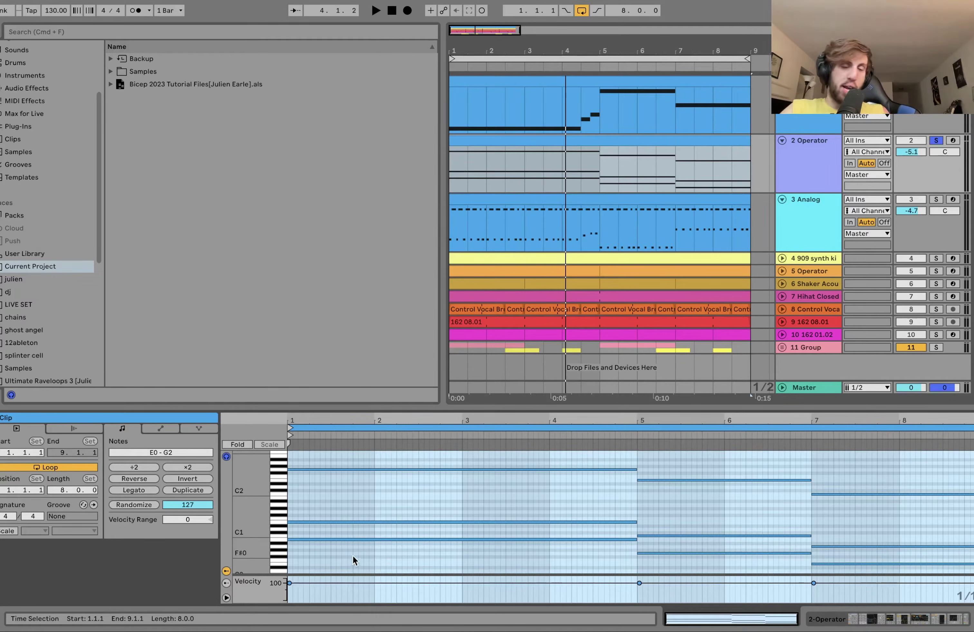
left_click(393, 556)
left_click(739, 473)
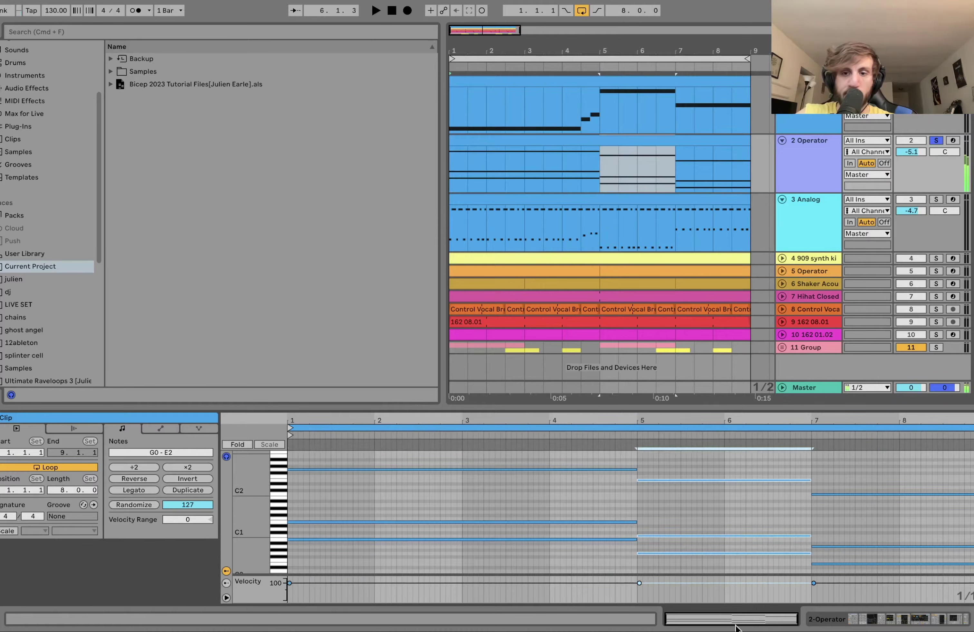
Select the bars 7–8 chord, try moving the first chord's B0 up and G2 down an octave, and return both notes to their original pitches
left_click(862, 493)
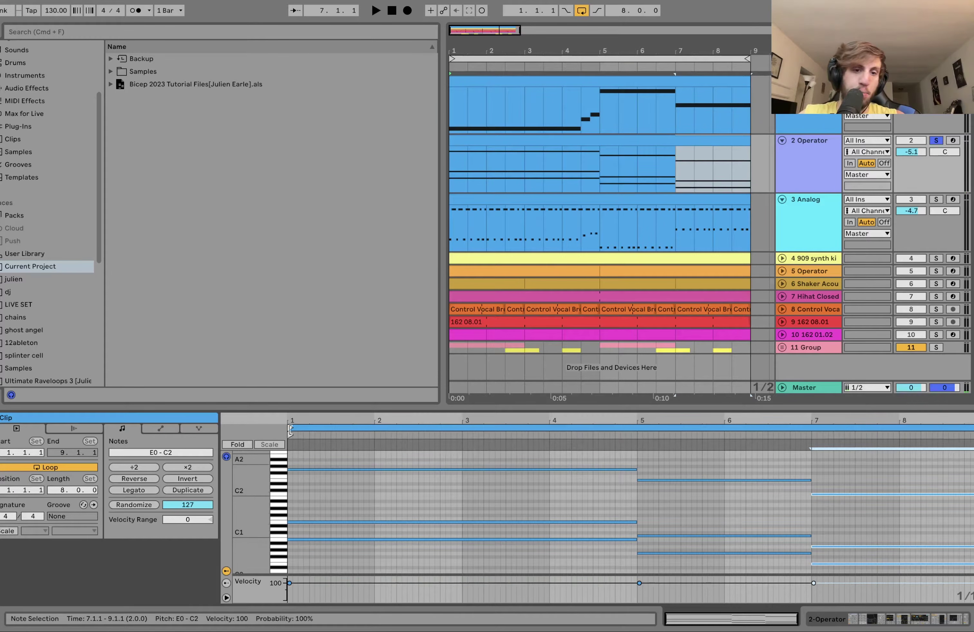
left_click(336, 539)
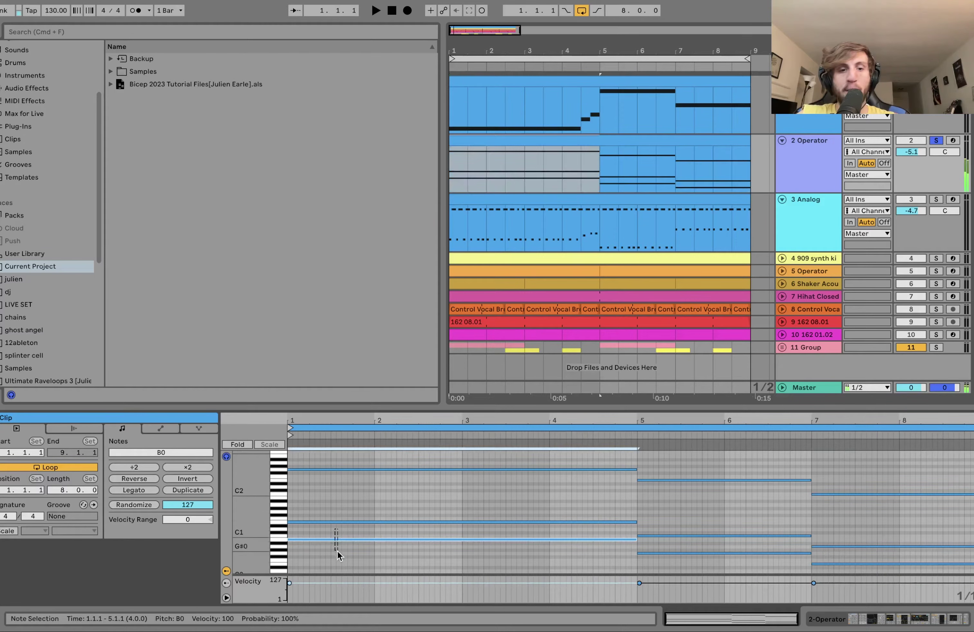
key("shift+Up")
left_click(352, 470)
key("shift+Right")
key("shift+Down")
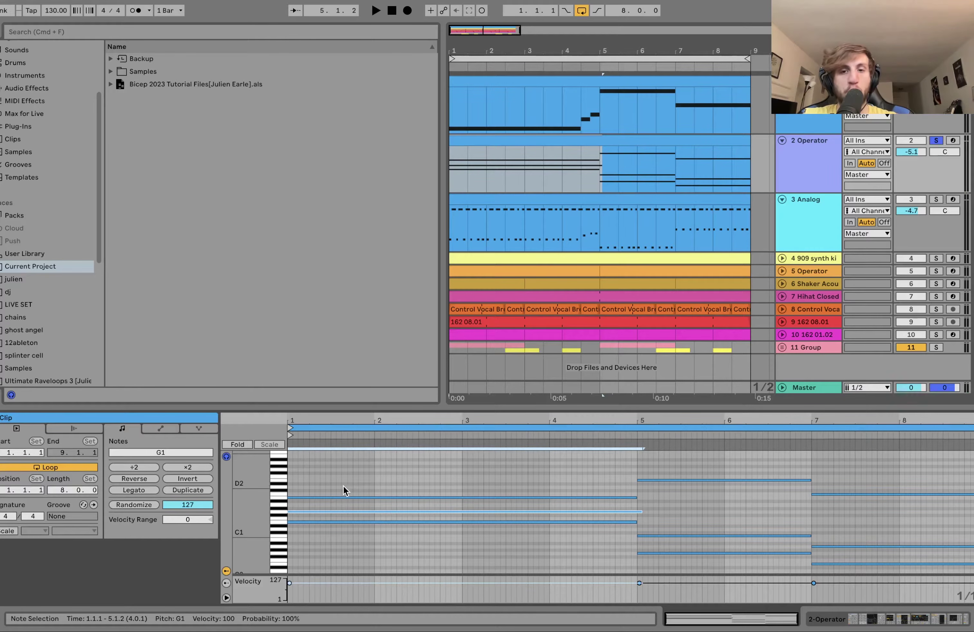
key("shift+Up")
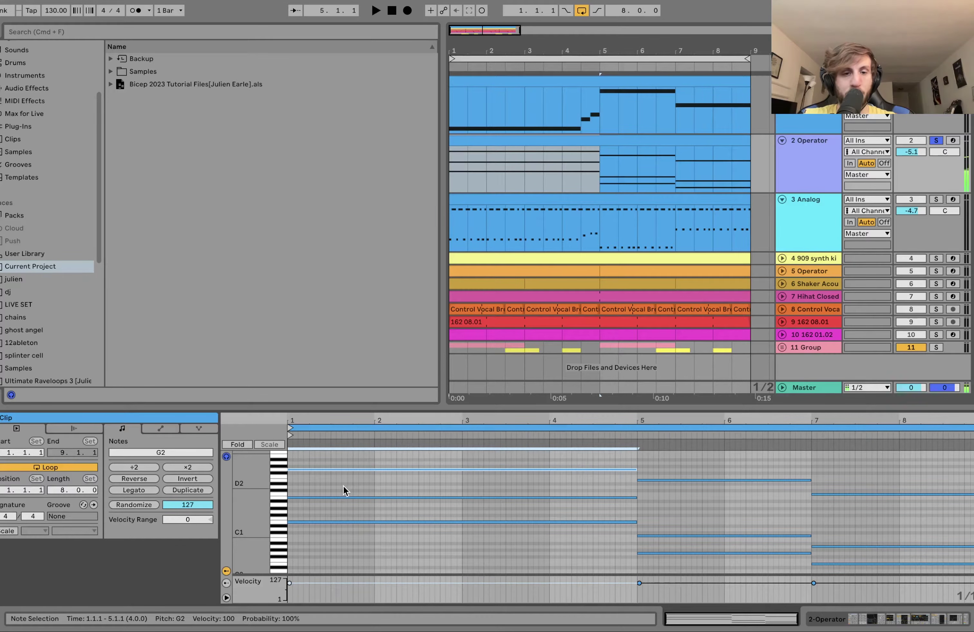
left_click(348, 498)
key("shift+Down")
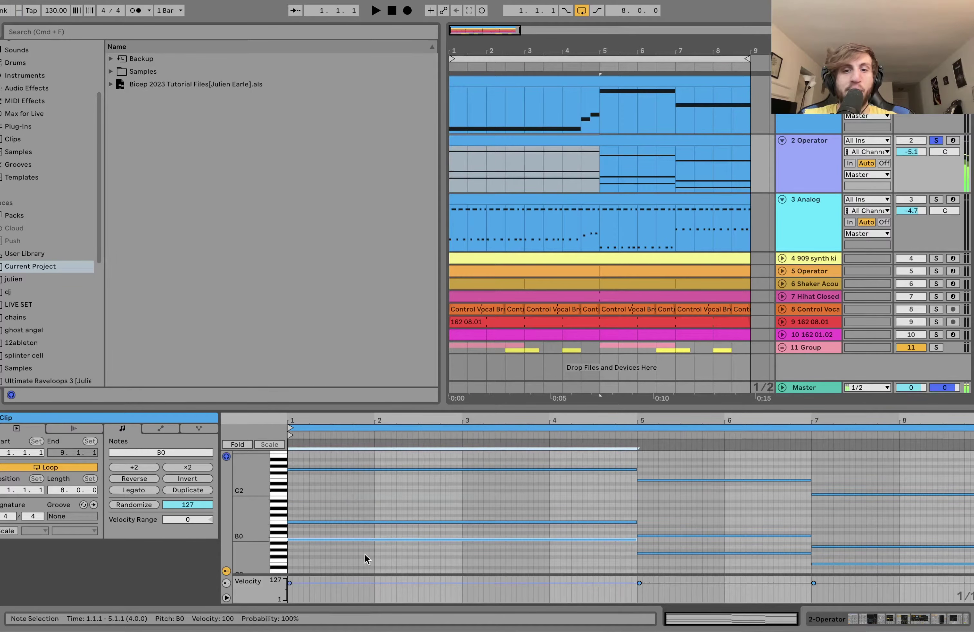
Show the 2 Operator device chain and play its chords with the Arpeggiator switched off and back on
key("space")
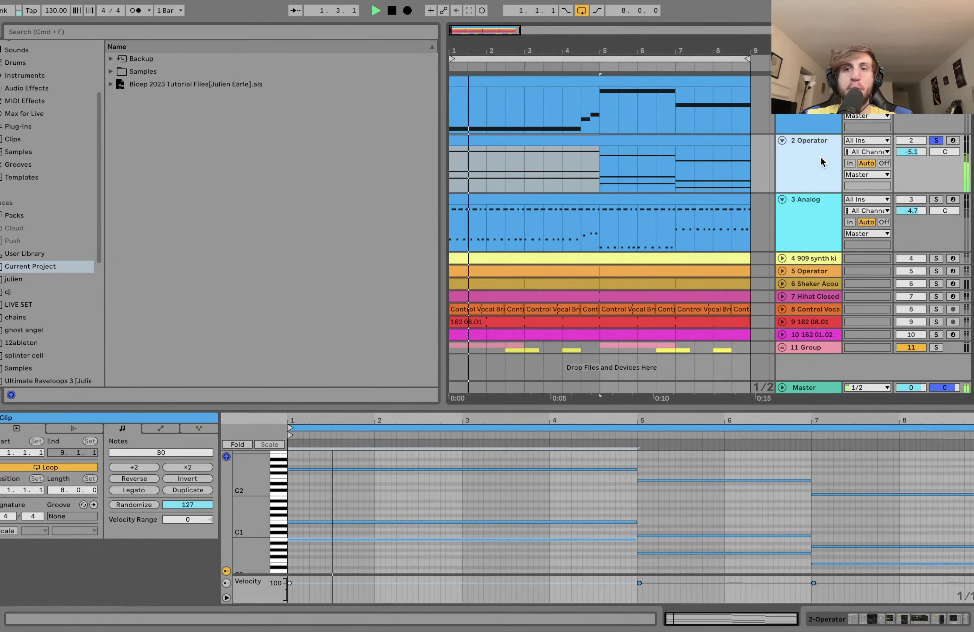
key("shift+Tab")
key("space")
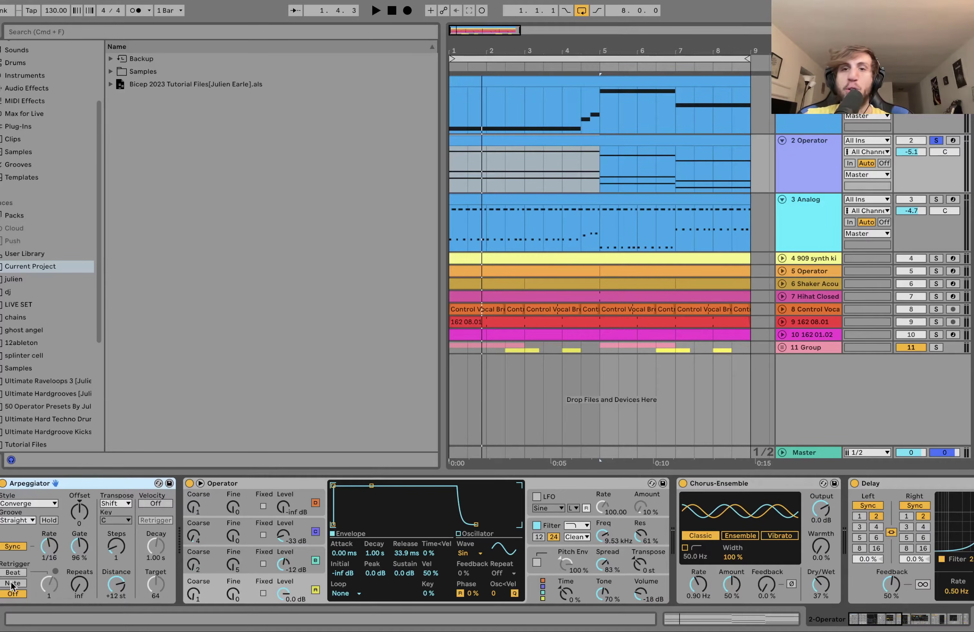
key("space")
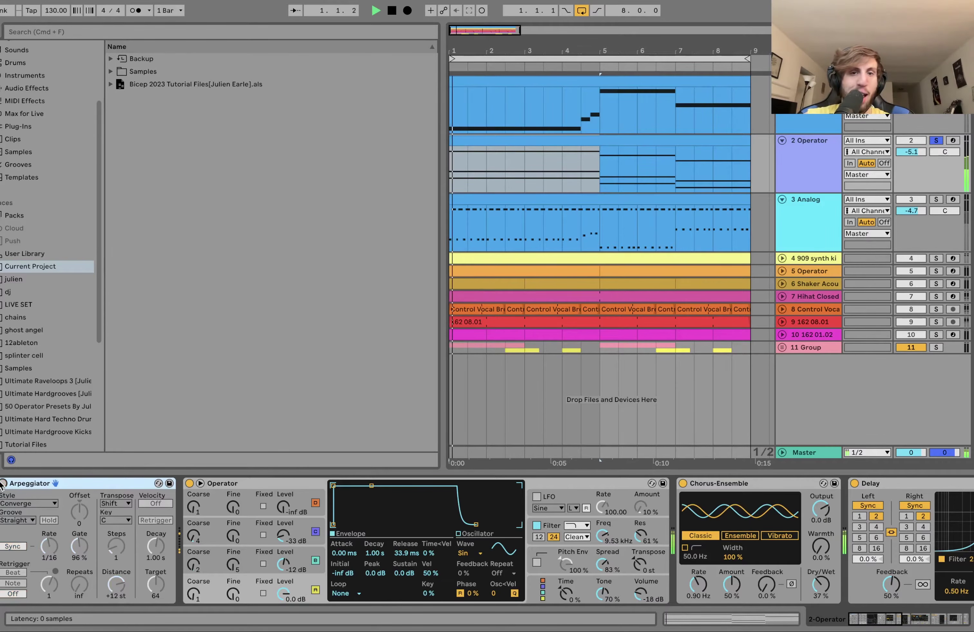
key("space")
key("space")
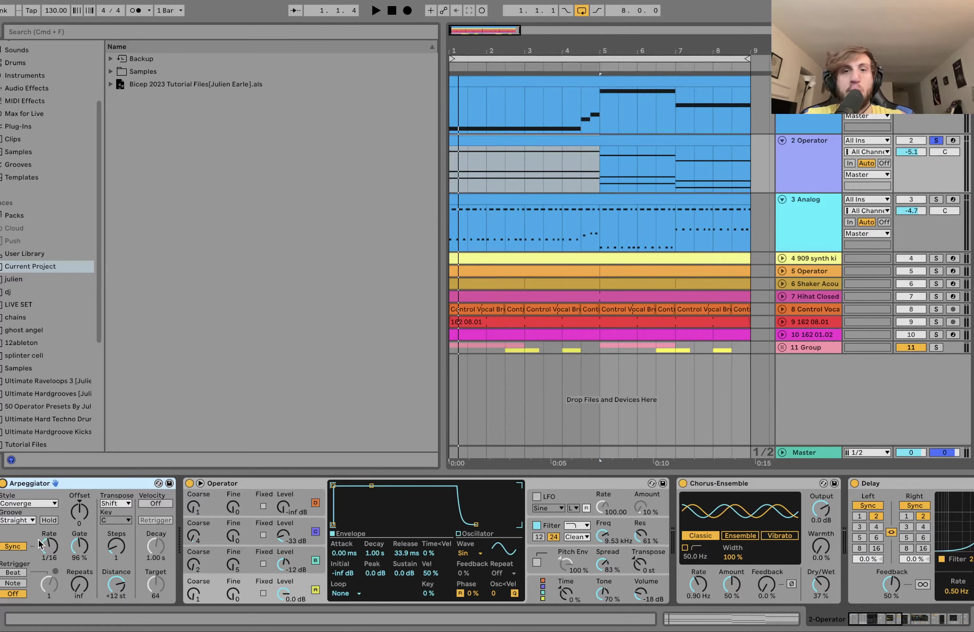
key("space")
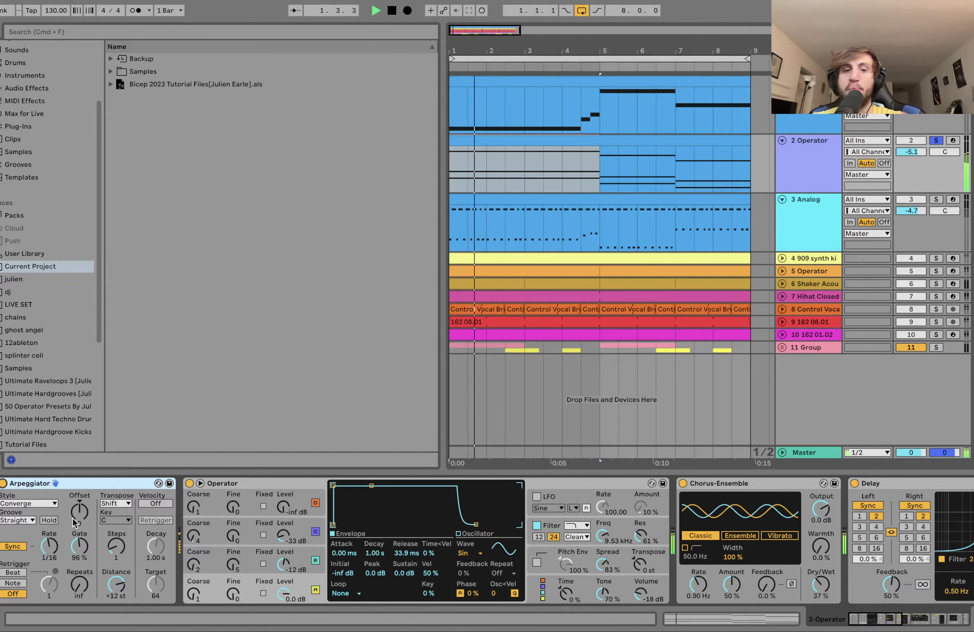
key("space")
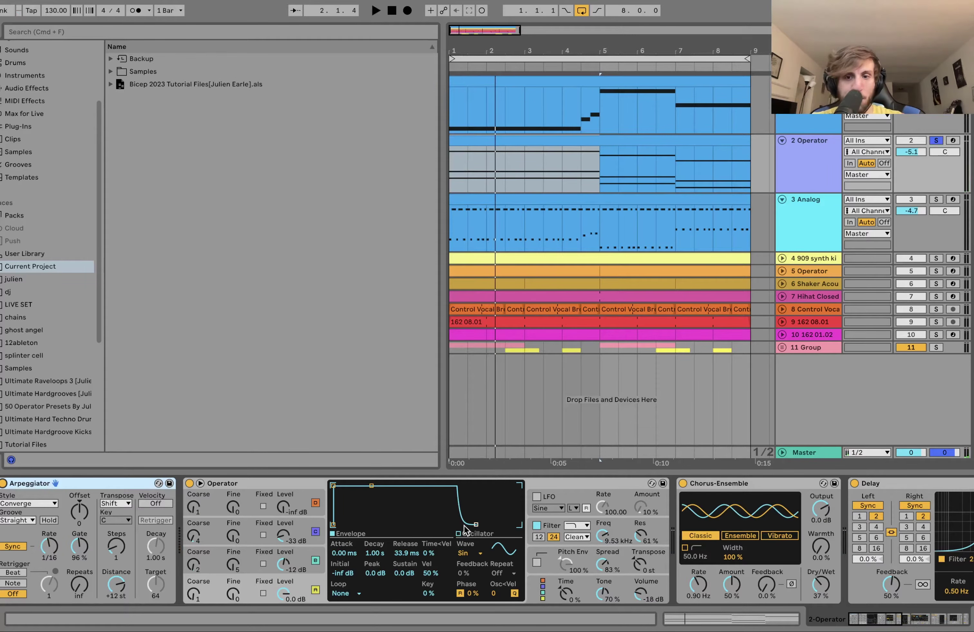
Examine Operator's oscillator B and C envelopes, filter and pitch envelope settings, including a brief playback
left_click(300, 557)
left_click(293, 542)
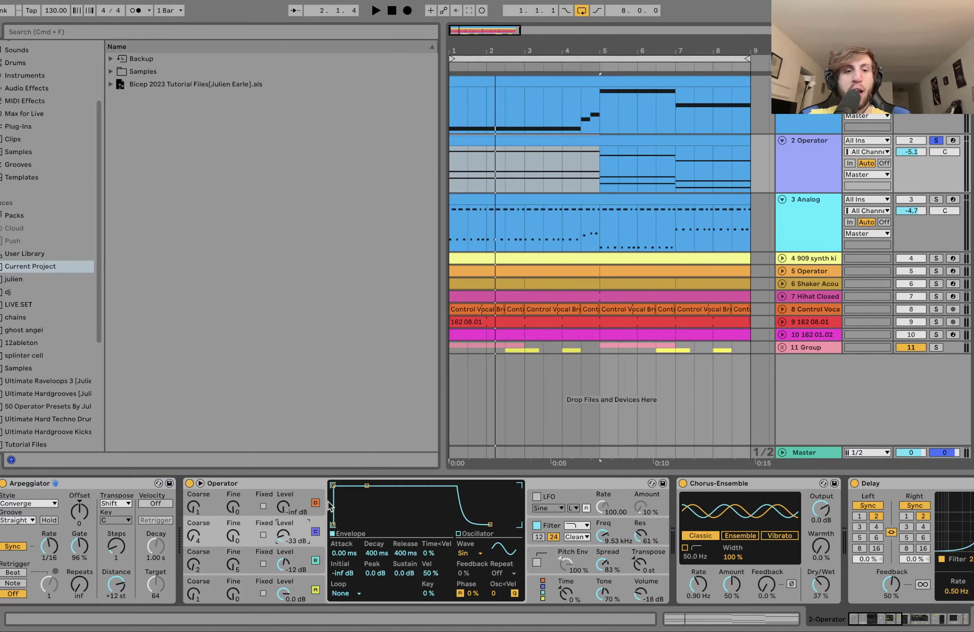
key("space")
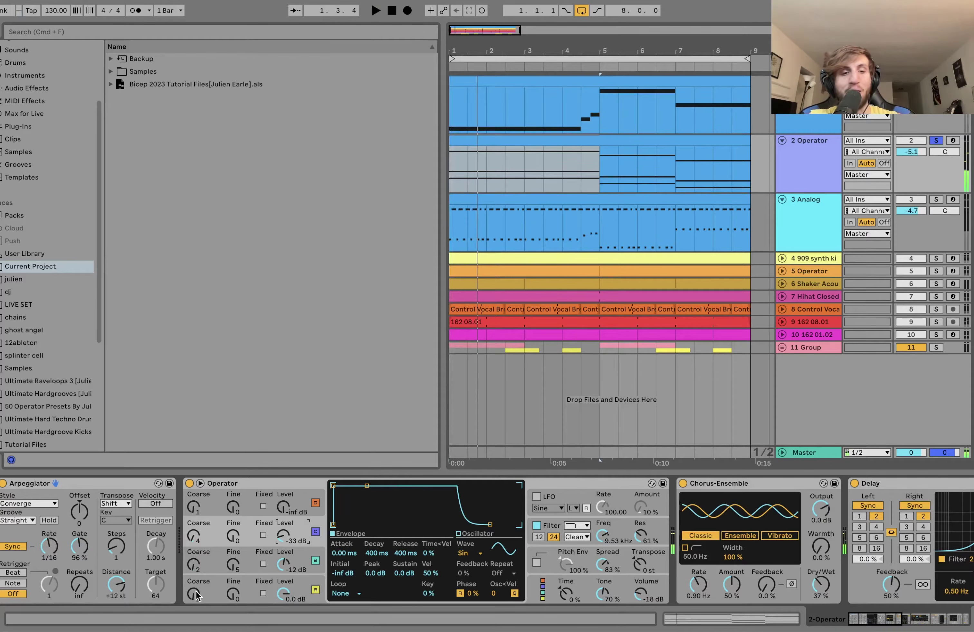
scroll(232, 573, "right", 3)
left_click(527, 531)
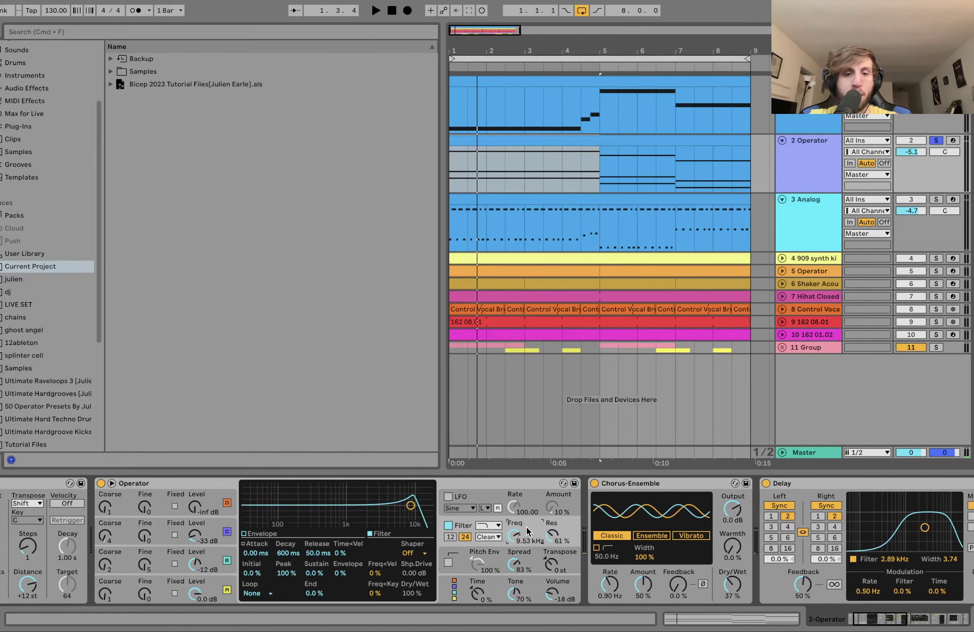
left_click(520, 558)
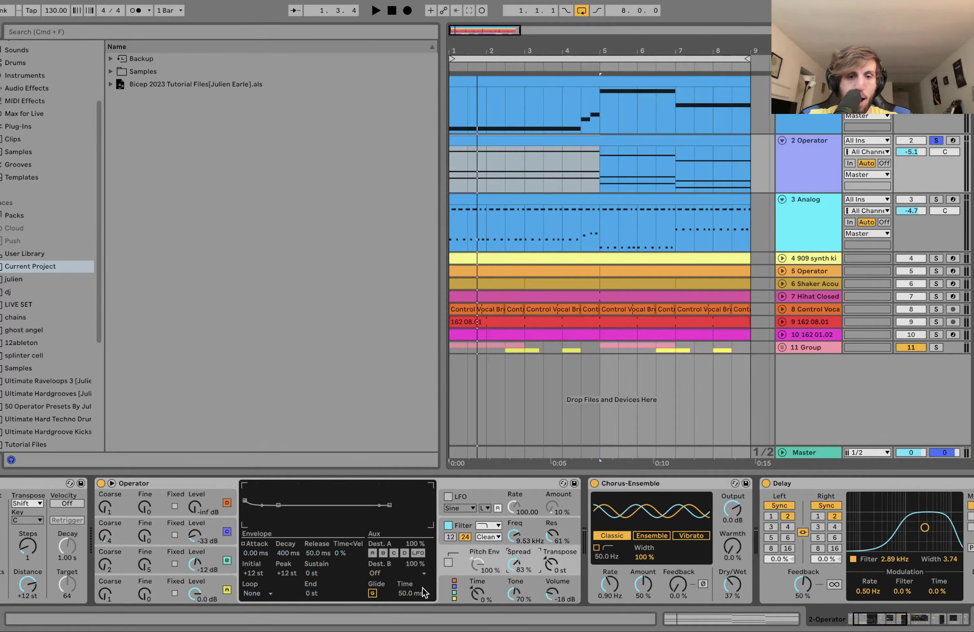
Examine the effects following Operator, from Chorus-Ensemble through Delay, Reverb, Compressor and Auto Filter to Utility, with a short playback
scroll(553, 567, "right", 3)
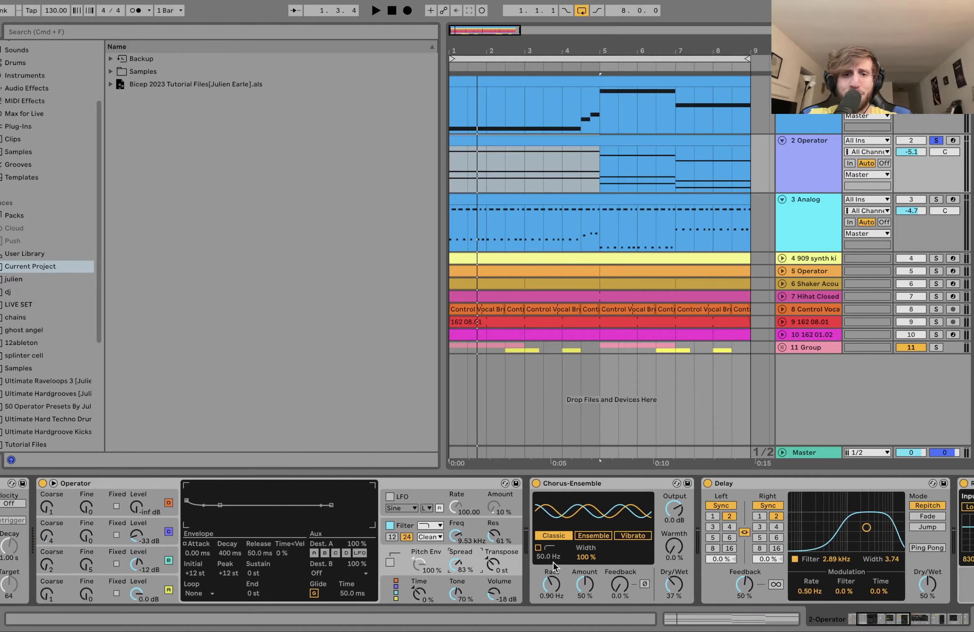
scroll(533, 561, "right", 7)
key("space")
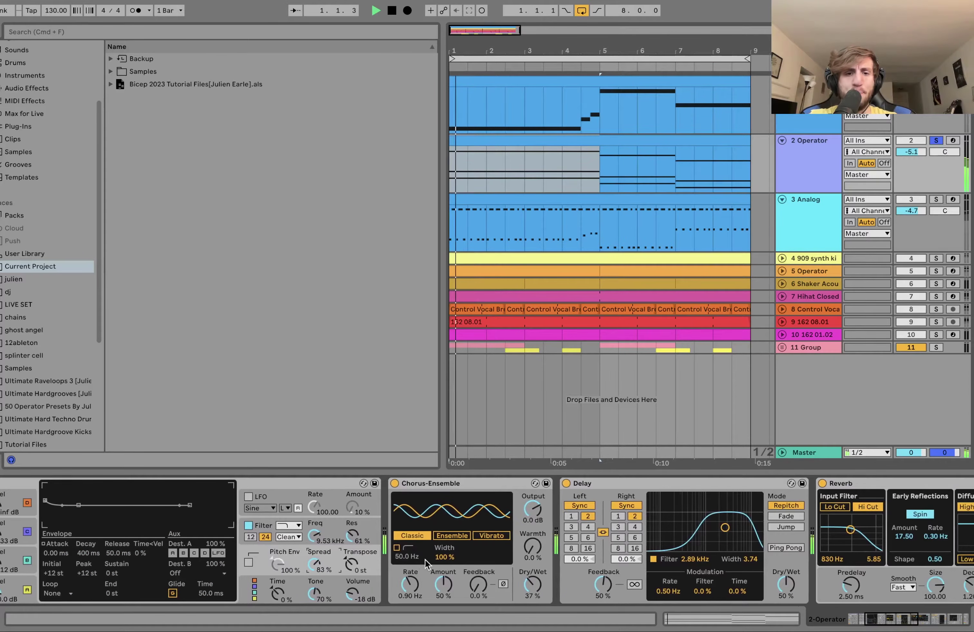
key("space")
left_click(406, 562)
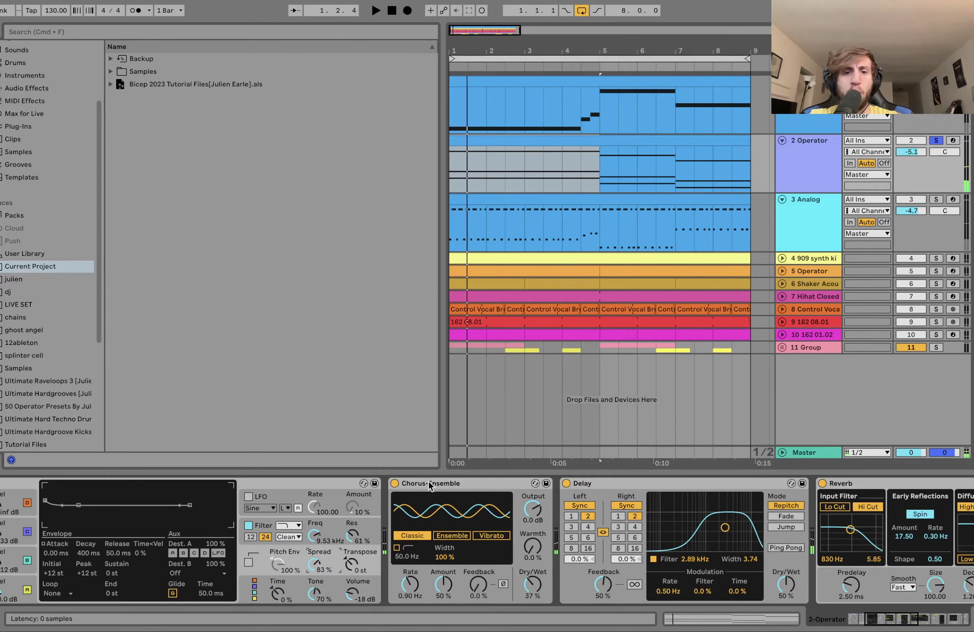
scroll(445, 559, "right", 20)
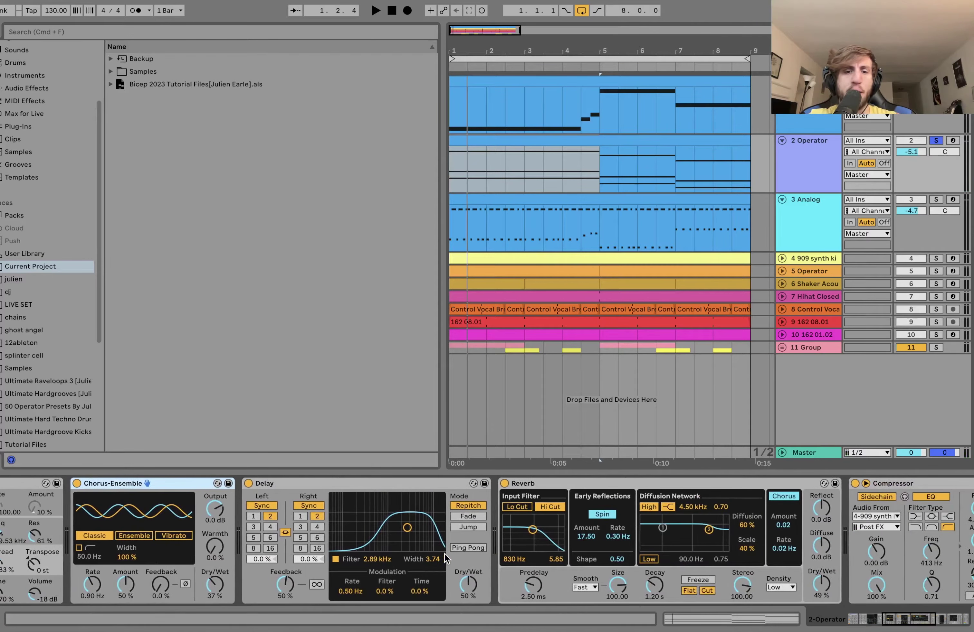
scroll(447, 558, "left", 2)
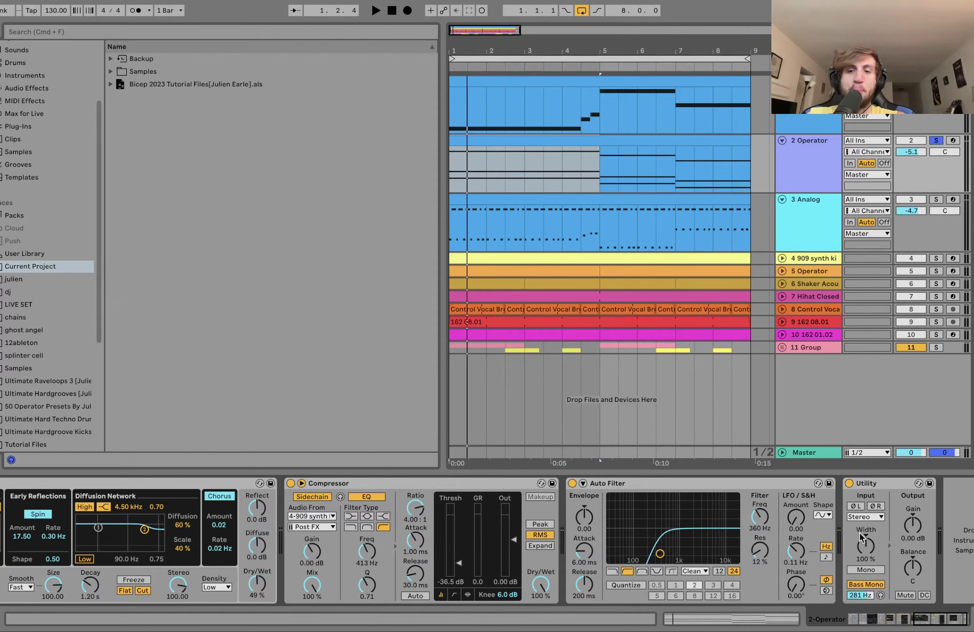
key("a")
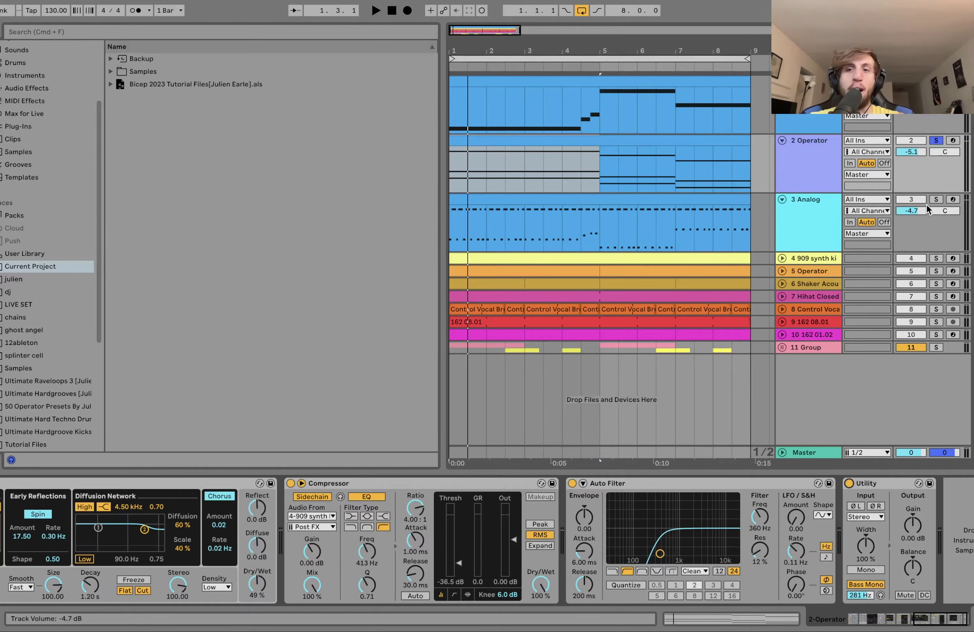
Solo the 3 Analog track, play it, and open its MIDI clip zoomed in on the notes
left_click(828, 221)
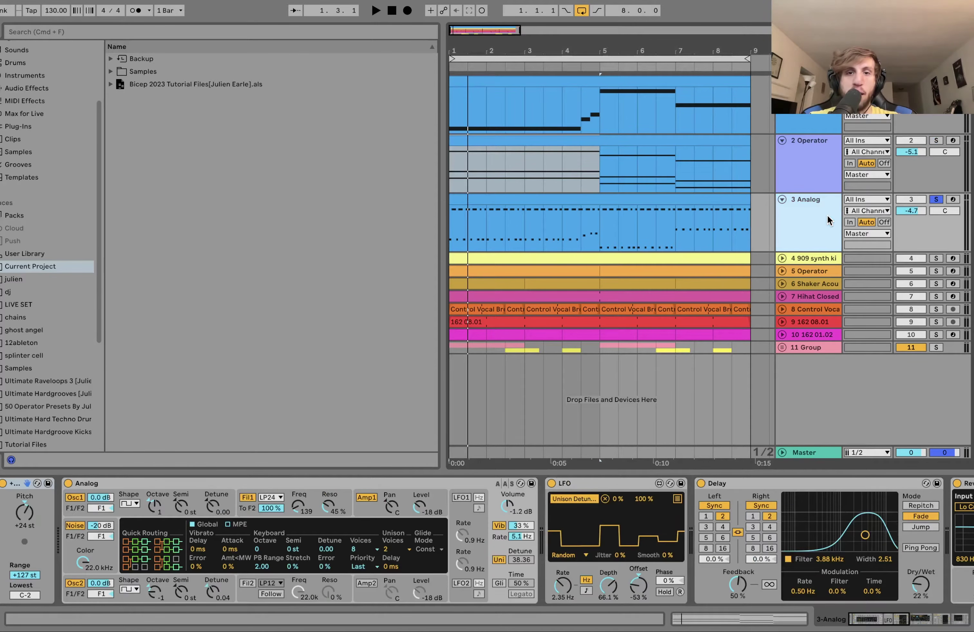
key("space")
double_click(653, 194)
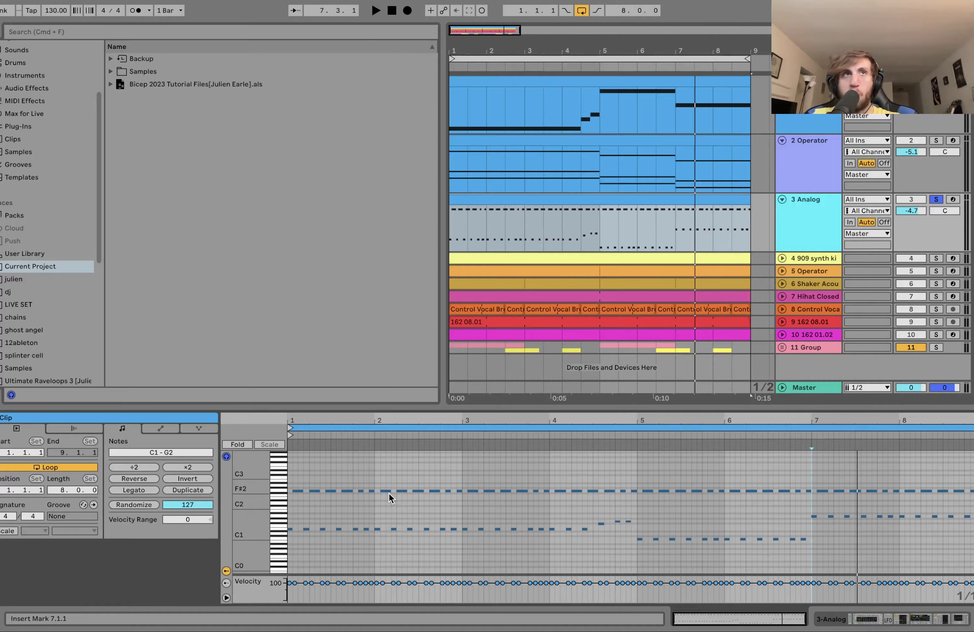
mouse_move(251, 513)
left_mouse_down()
mouse_move(267, 513)
mouse_move(250, 519)
left_mouse_up()
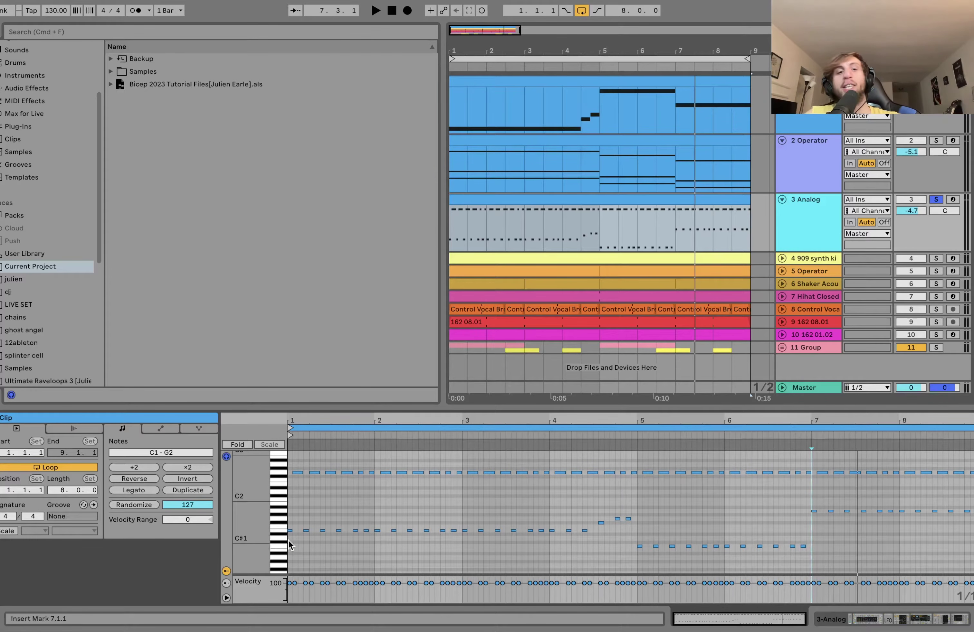
Examine the 3 Analog pattern by selecting repeated G2 notes, playing its opening, and selecting the lower notes from late bar 3 to bar 6
left_click_drag(293, 538, 298, 465)
left_click(298, 473)
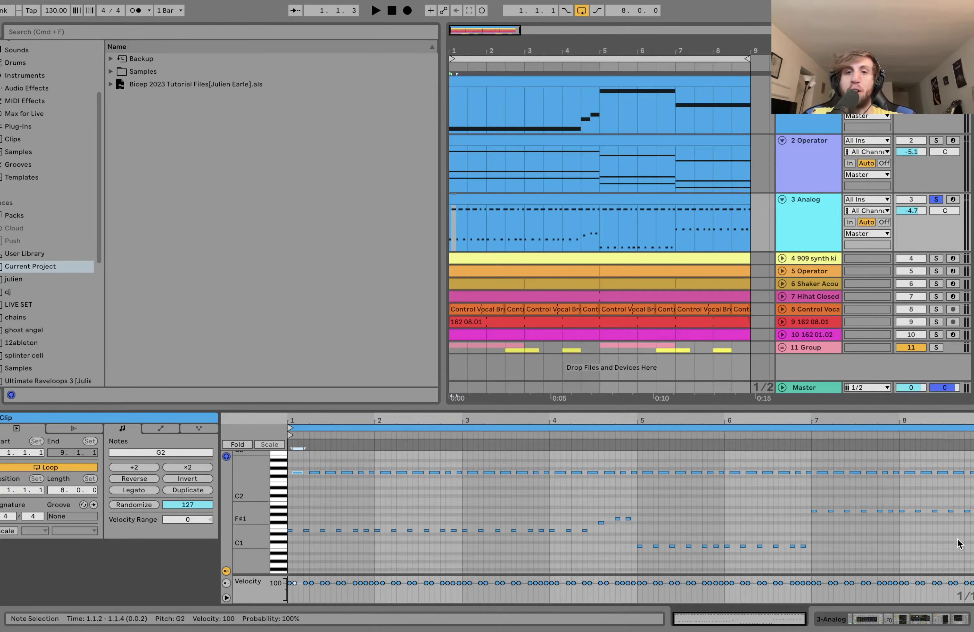
key("space")
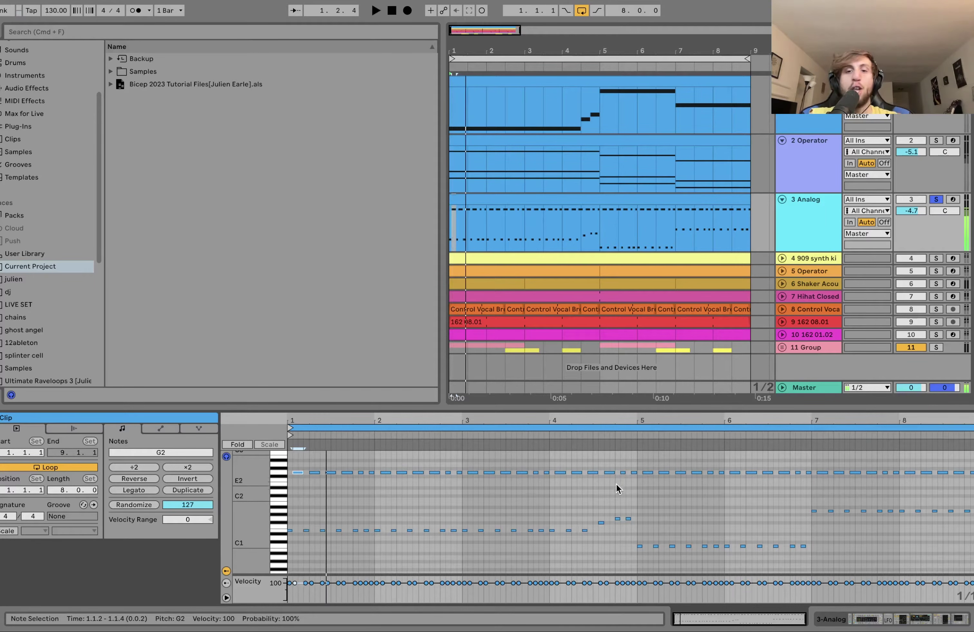
left_click(593, 472)
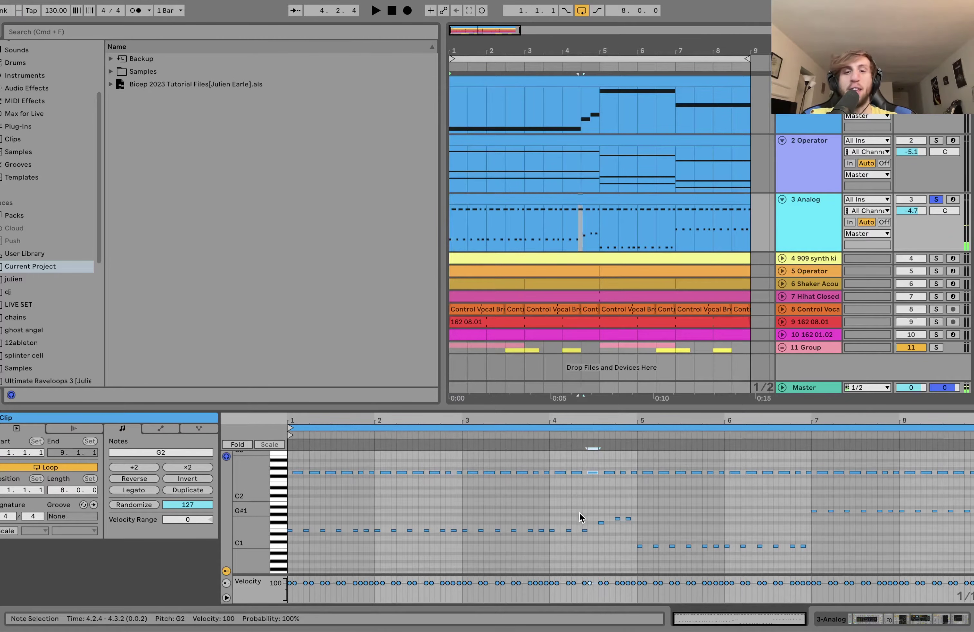
left_click_drag(539, 506, 761, 557)
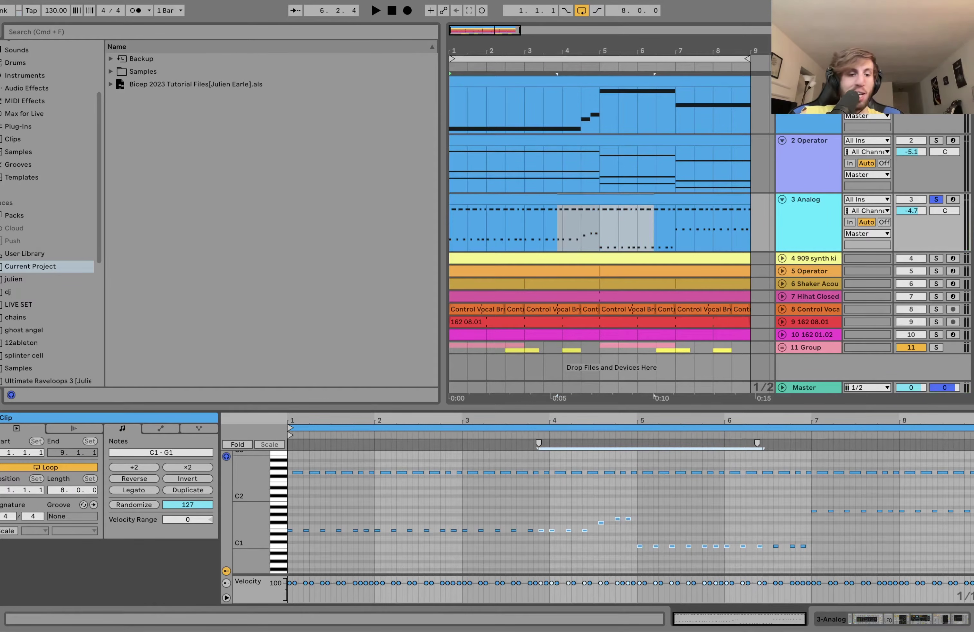
Play the 3 Analog part together with the track above 2 Operator, and display the 3 Analog device chain
left_click(811, 209)
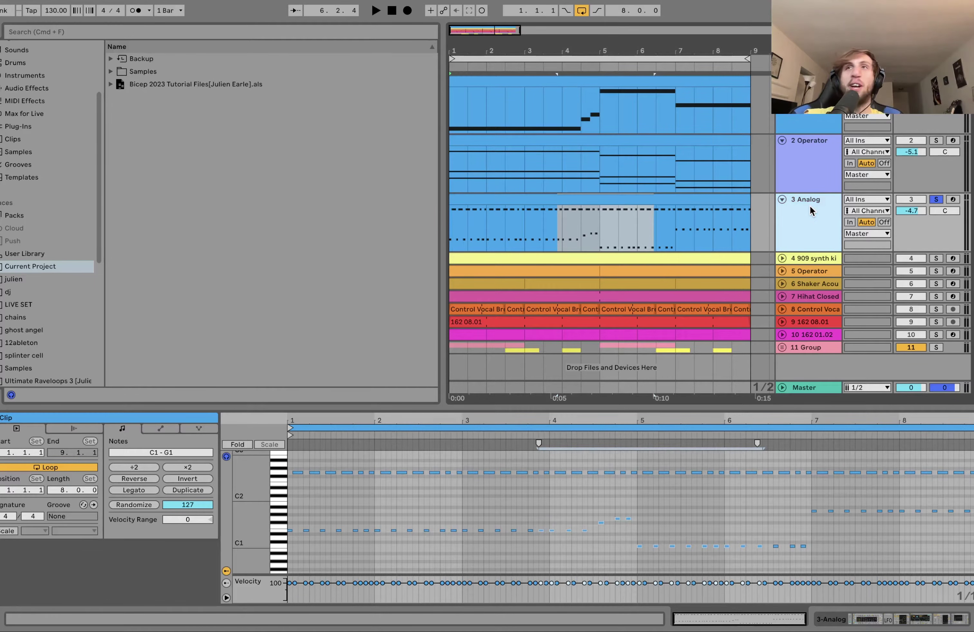
key("space")
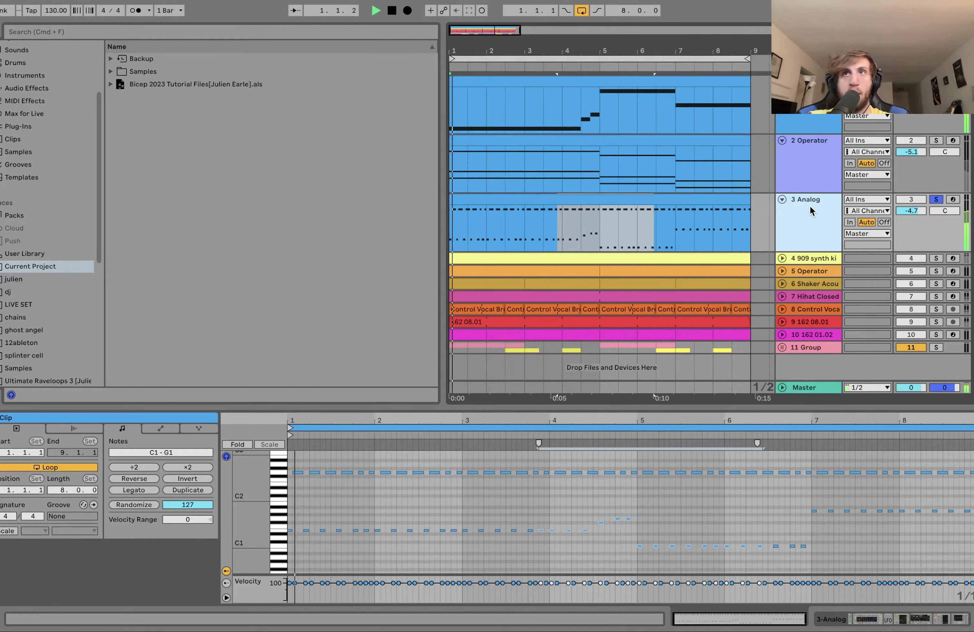
key("space")
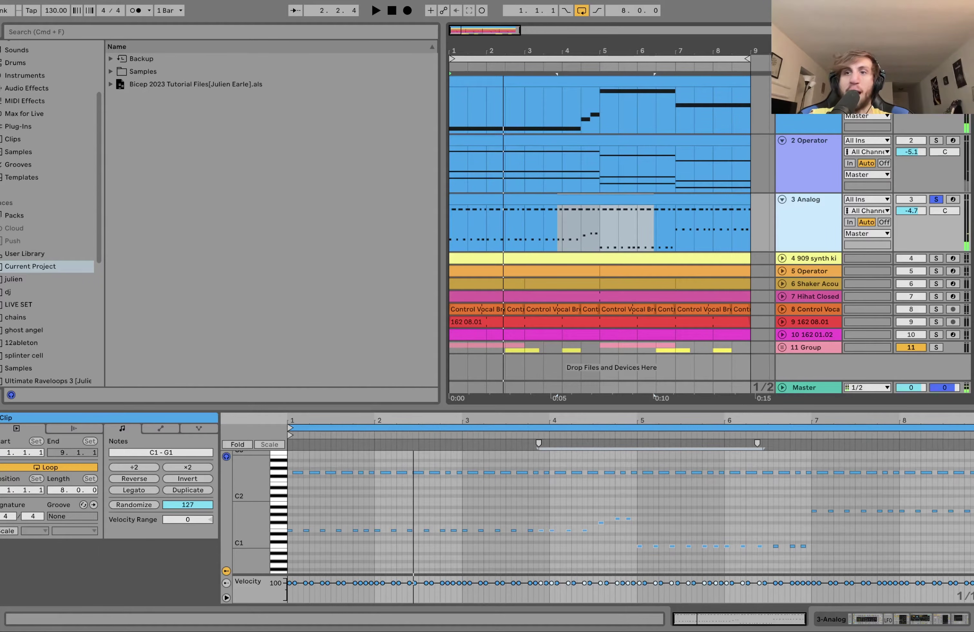
left_click(893, 117)
left_click(814, 197)
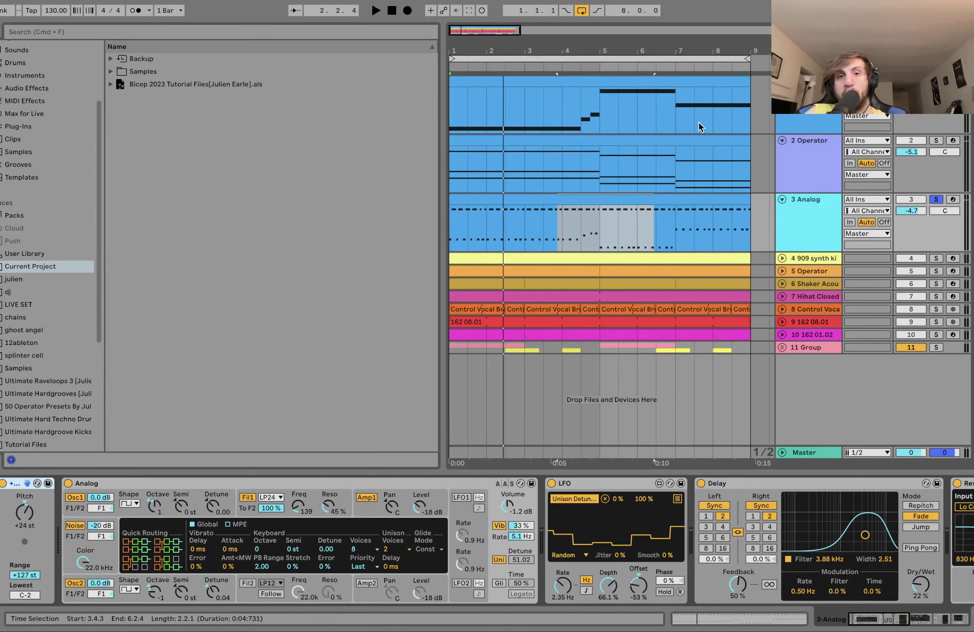
Select the 3 Analog clip and inspect the Osc1 and Osc2 shape settings in the Analog synth
left_click(636, 201)
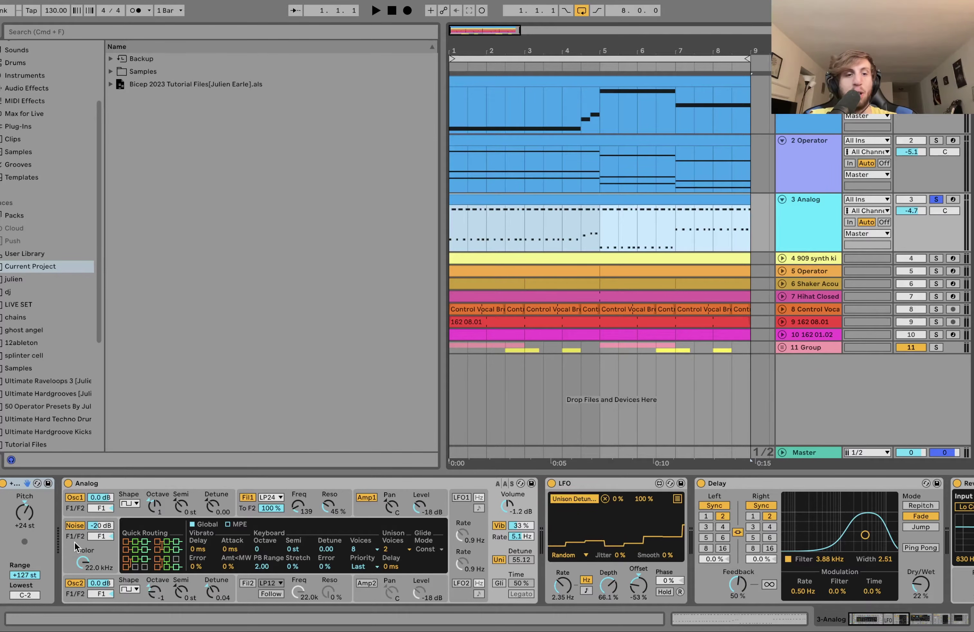
left_click(122, 511)
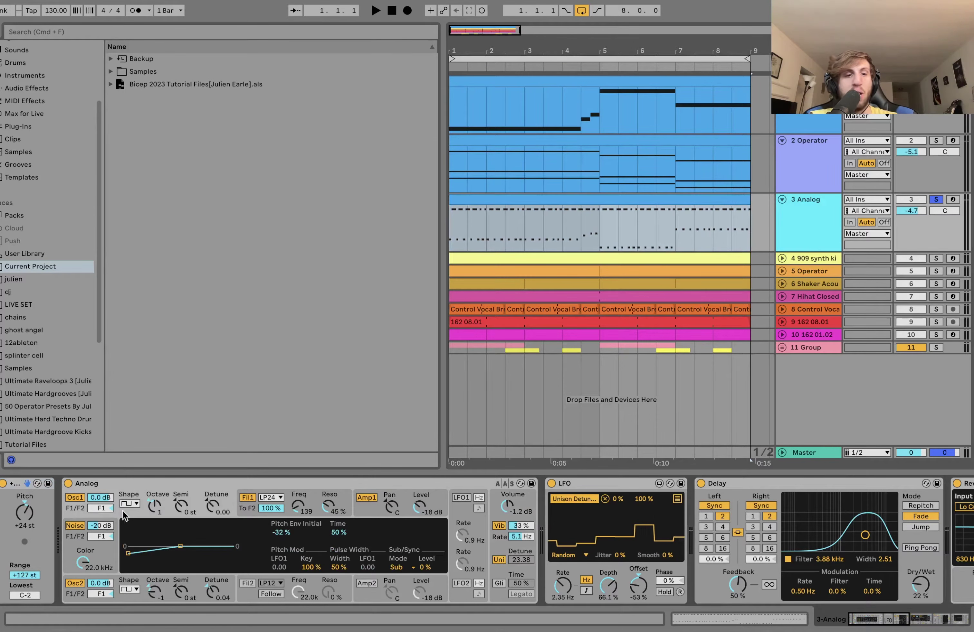
left_click(125, 584)
left_click(128, 495)
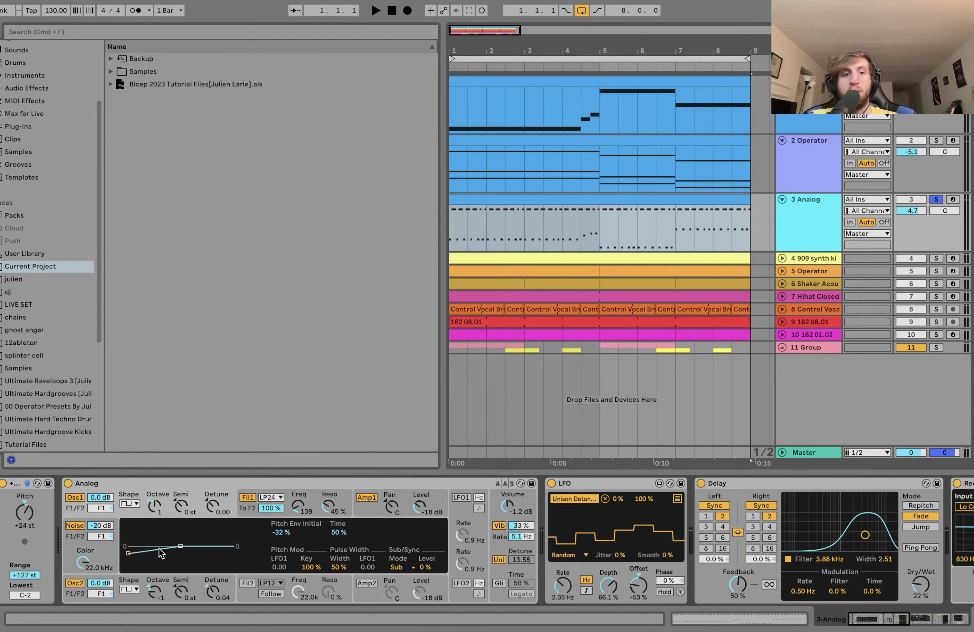
Play the 3 Analog part with the oscillator's Pitch Env Initial reset to 0%, and undo that change while listening
key("space")
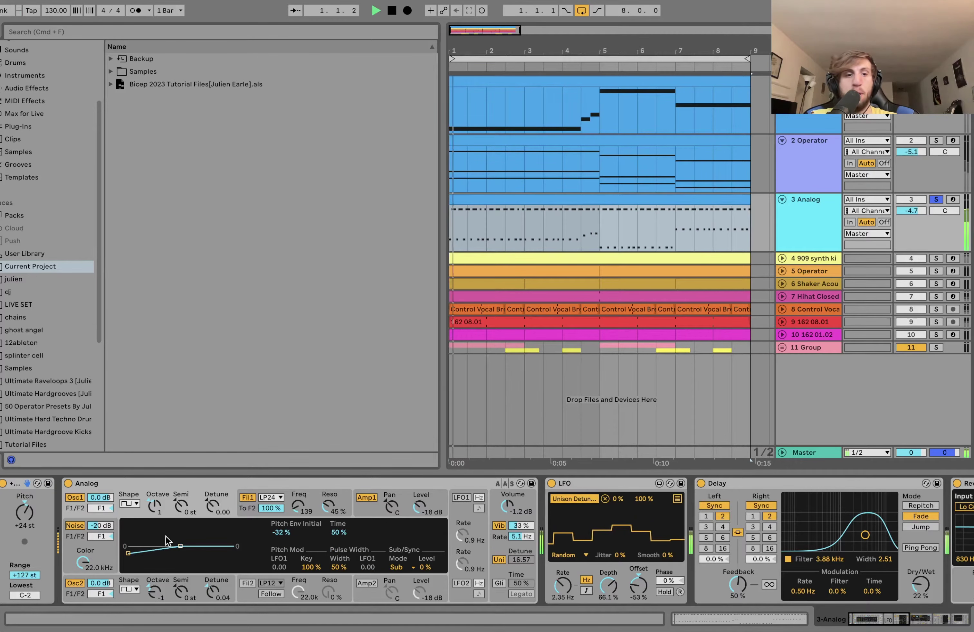
left_click(284, 533)
key("Delete")
key("space")
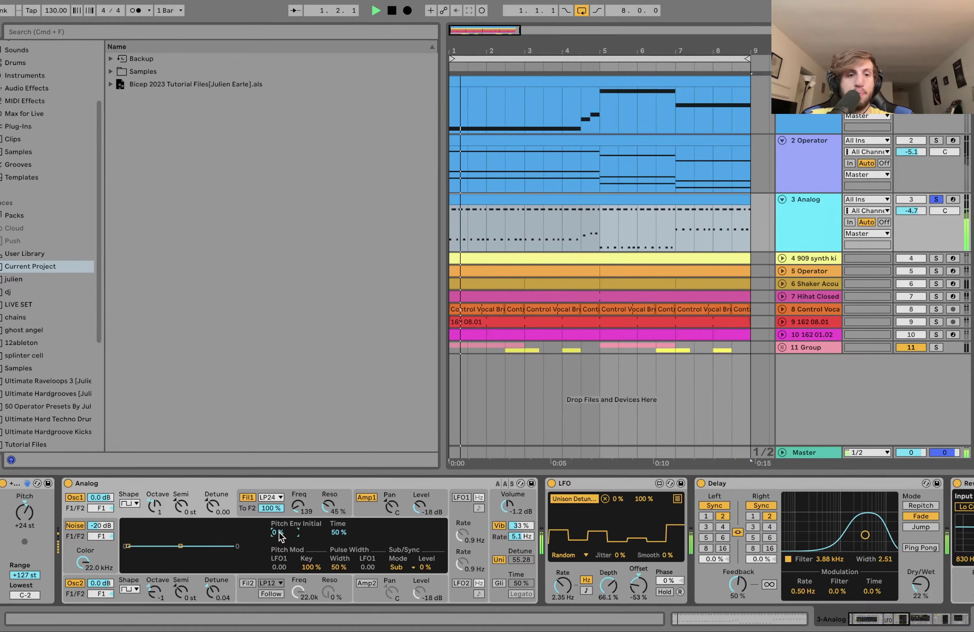
key("super+z")
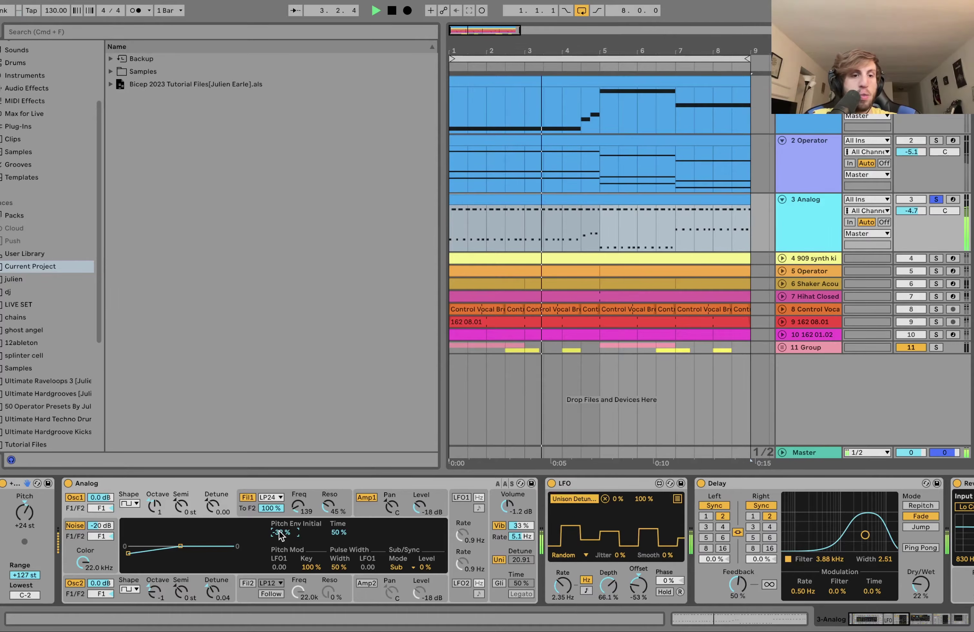
key("space")
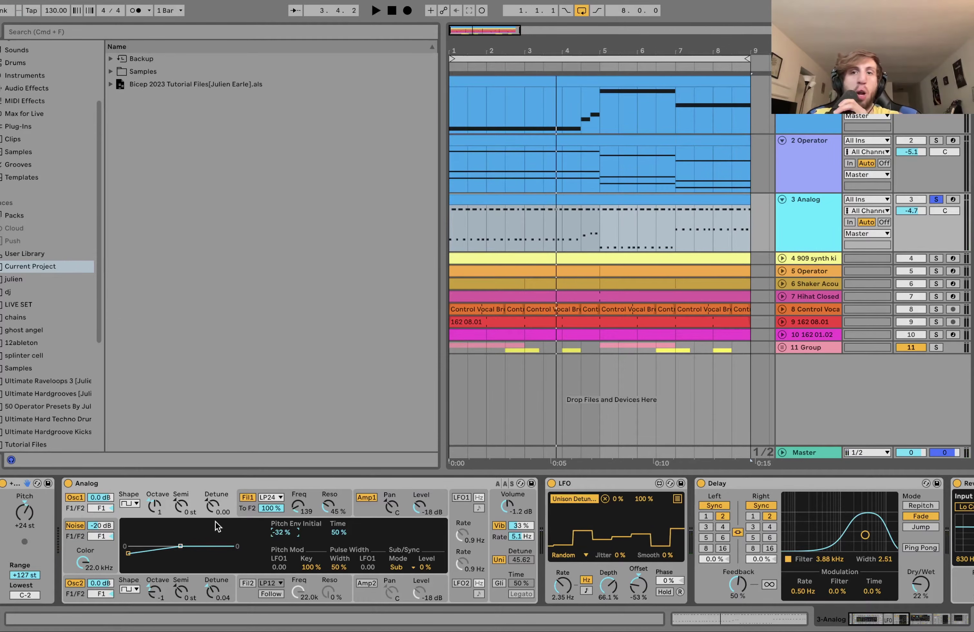
Inspect the Analog synth's Fil1 envelope and Drive settings, play the part briefly, and show the Amp1 envelope settings
left_click(322, 502)
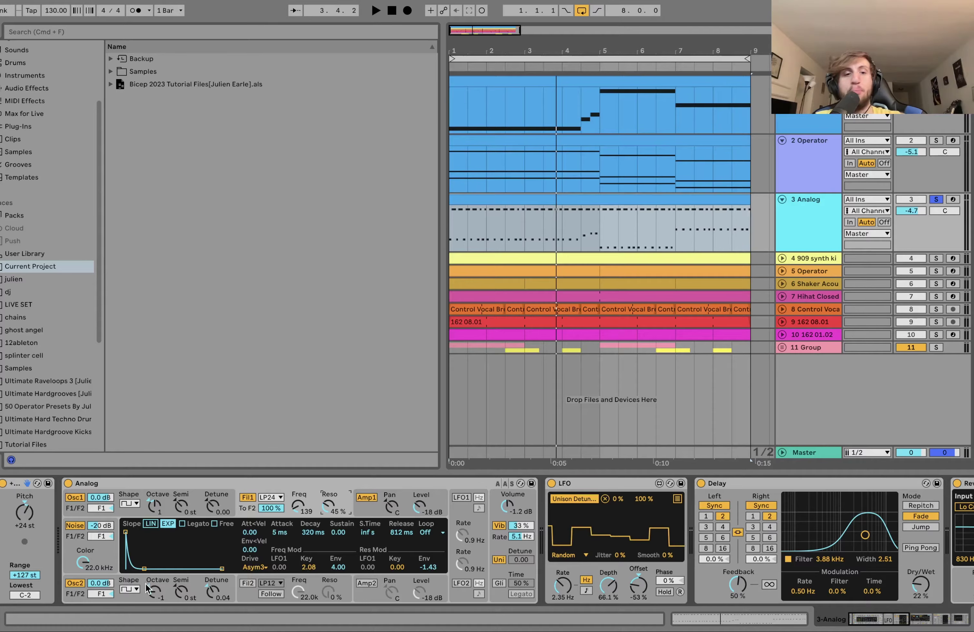
left_click(255, 567)
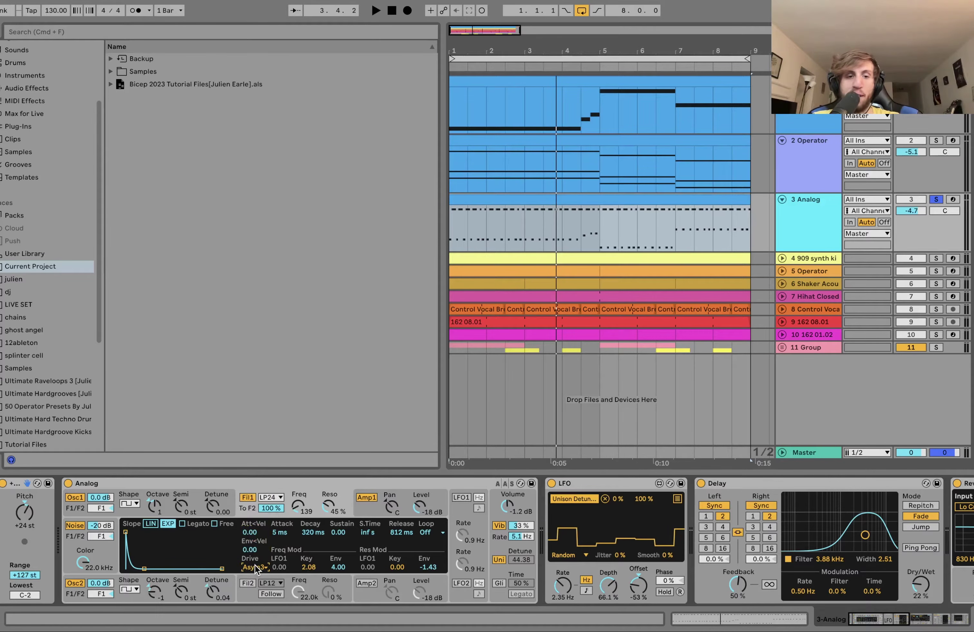
key("space")
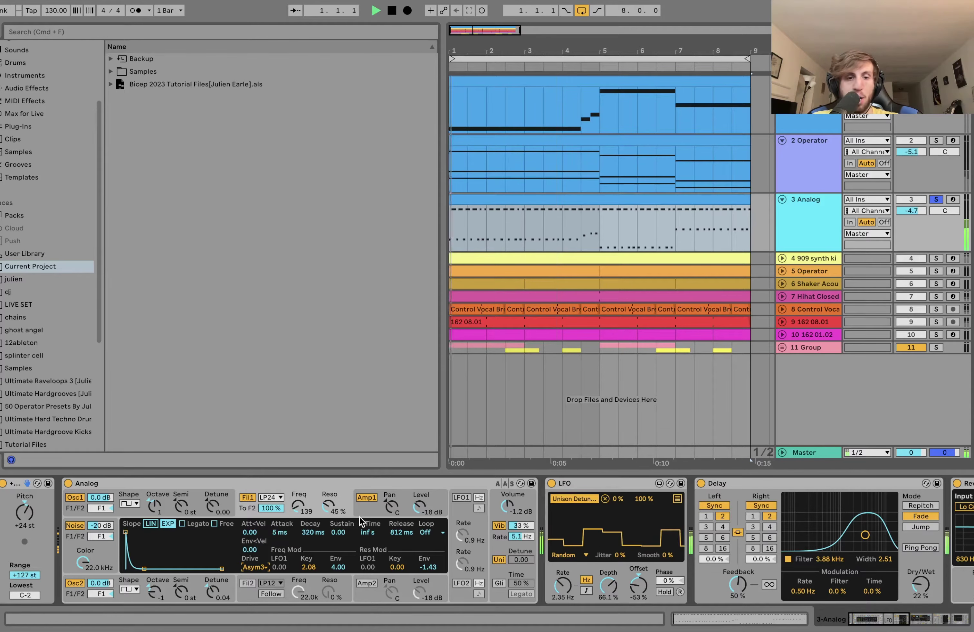
left_click(362, 516)
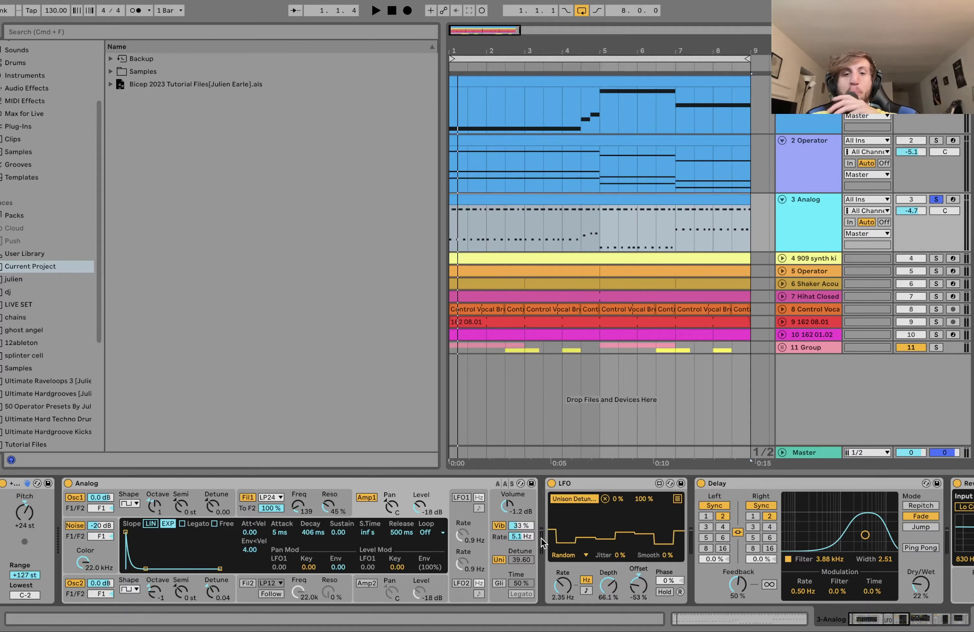
Show the Analog synth's unison voice settings, and play the part with the LFO modulating Unison Detune
left_click(496, 555)
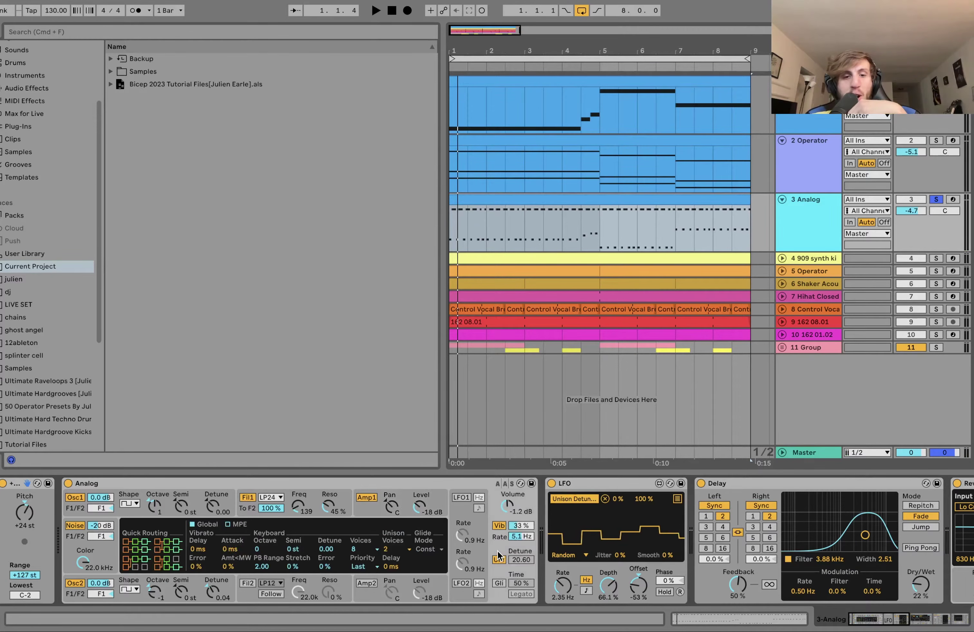
left_click(498, 559)
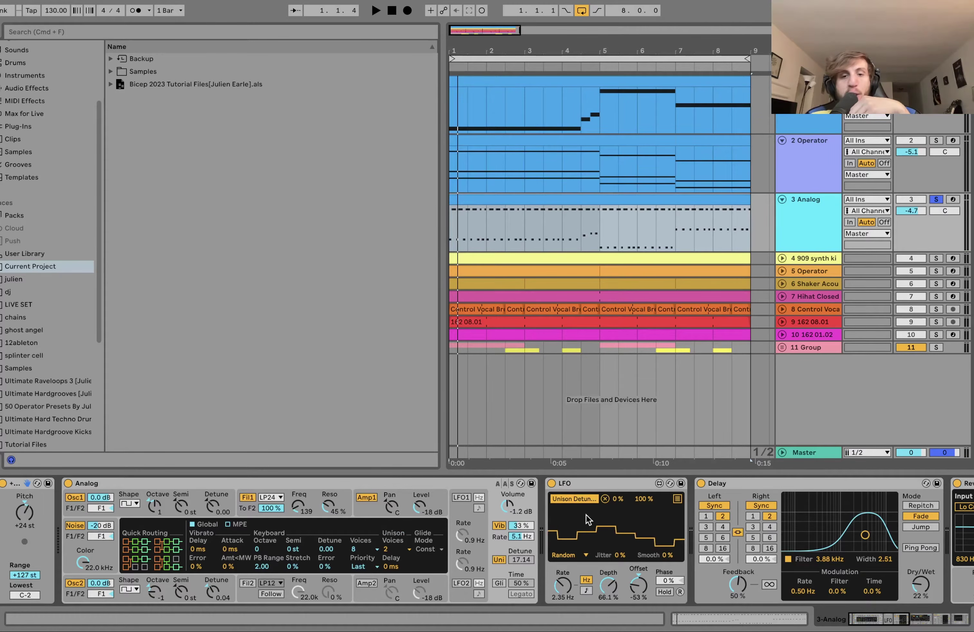
left_click(581, 483)
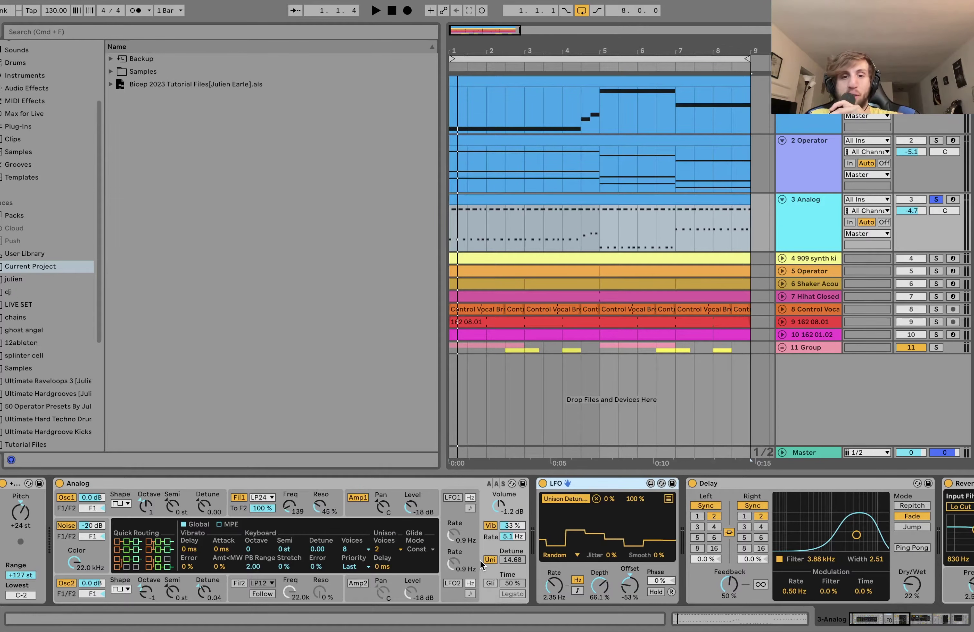
key("space")
key("space")
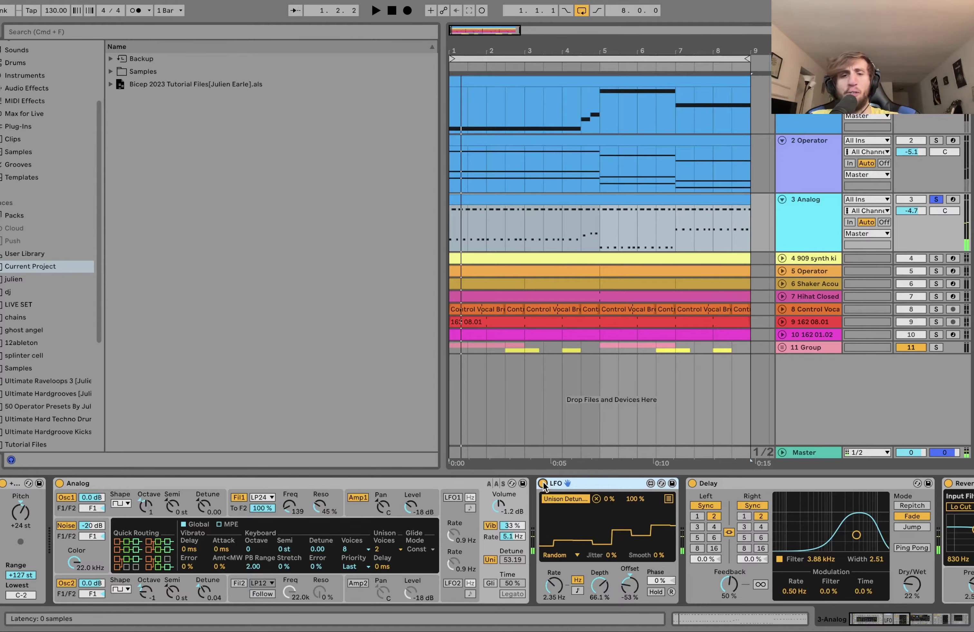
Compare the 3 Analog part by playing it with the LFO device switched off and with it switched back on
left_click(542, 483)
key("space")
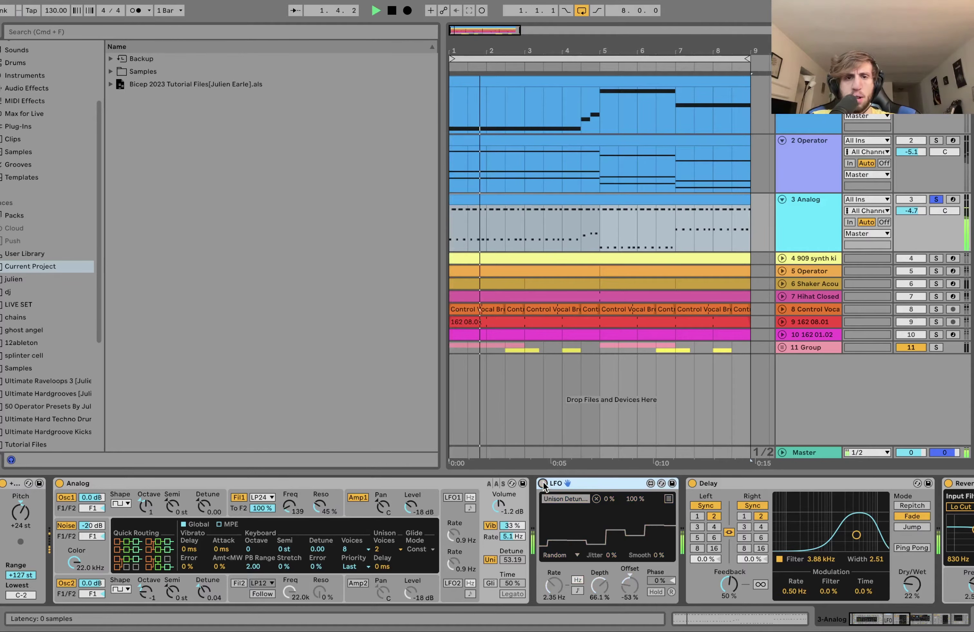
key("space")
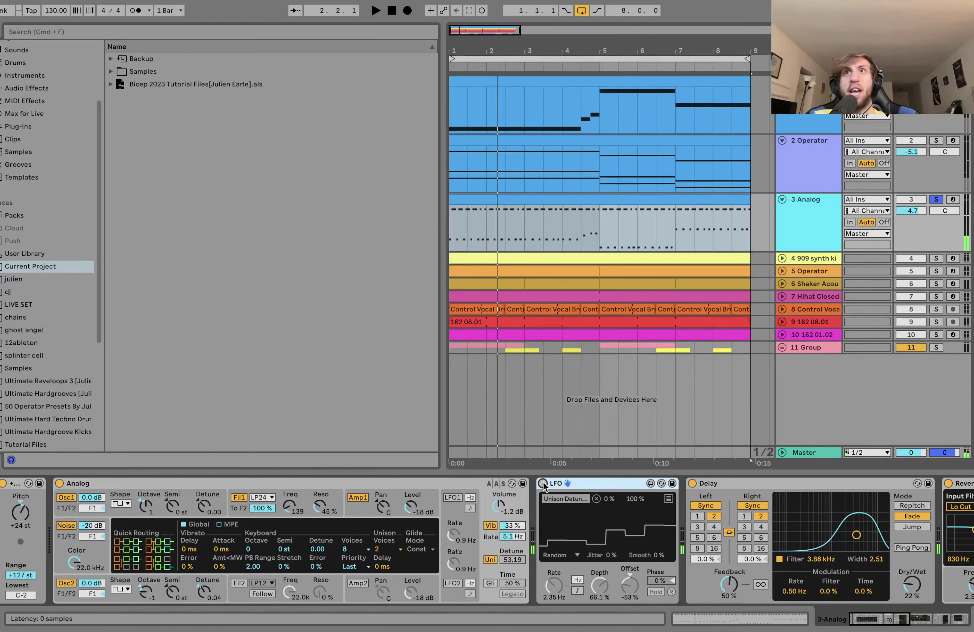
left_click(542, 484)
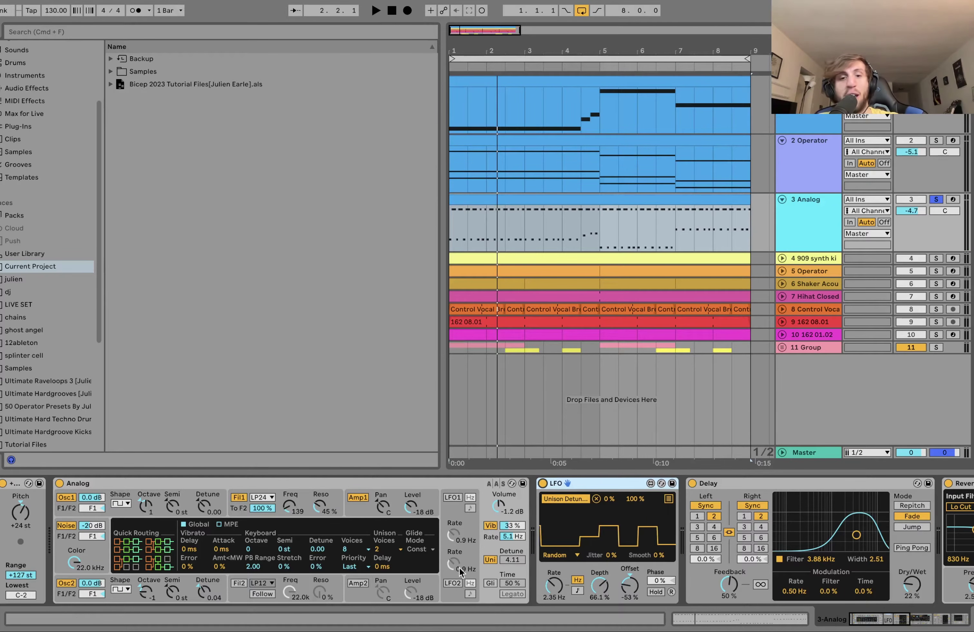
key("space")
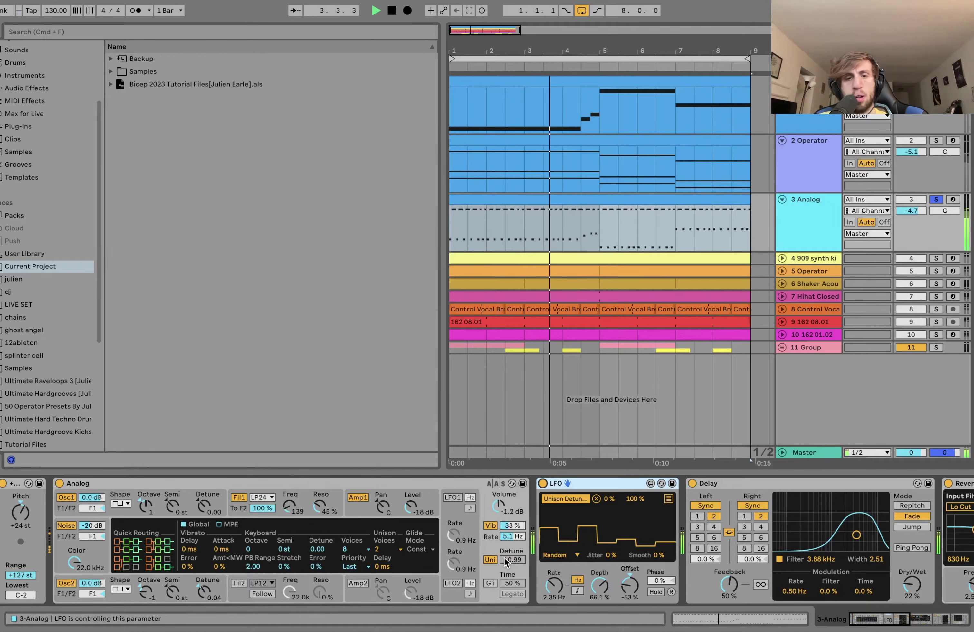
key("space")
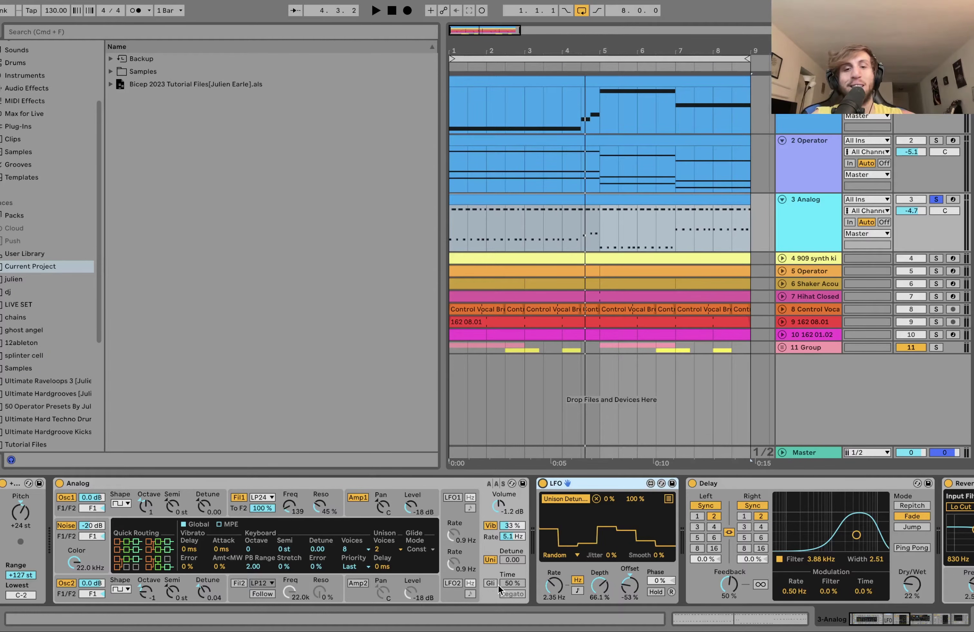
Examine the rest of the 3 Analog device chain: Delay, Reverb, sidechained Compressor and Auto Filter
scroll(498, 585, "right", 5)
scroll(497, 585, "right", 8)
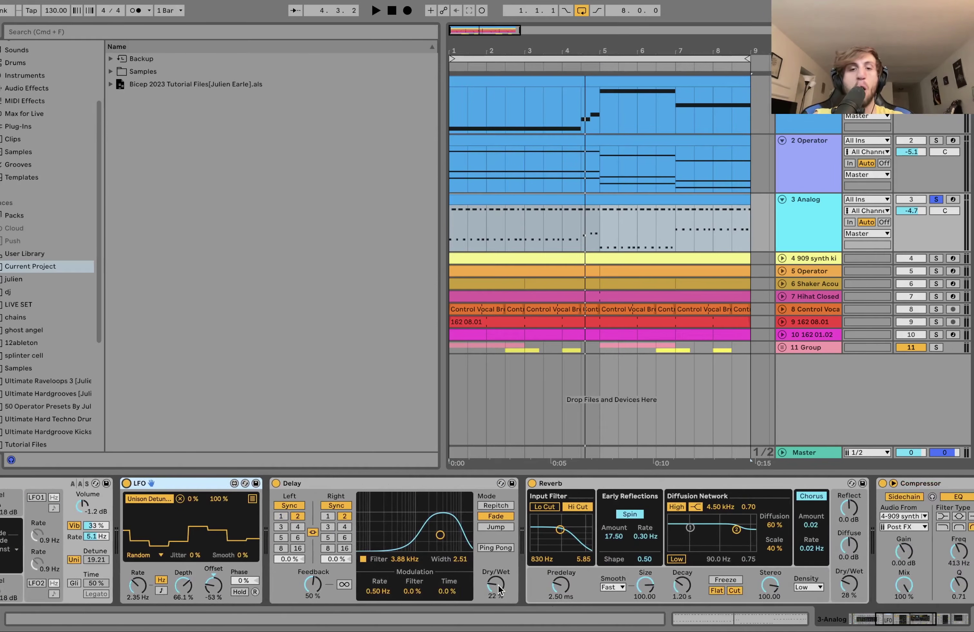
scroll(528, 484, "right", 7)
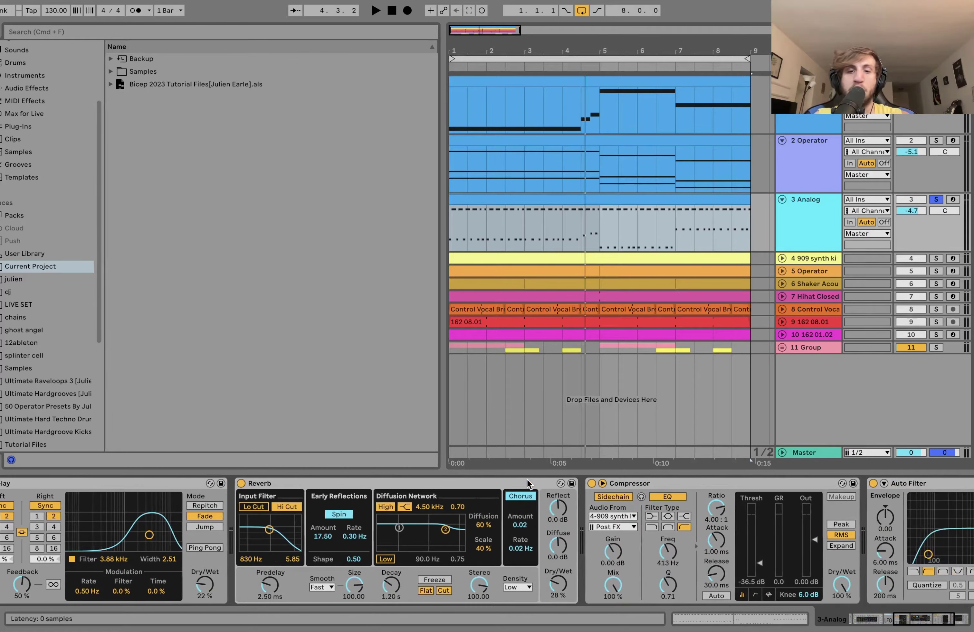
scroll(391, 561, "right", 5)
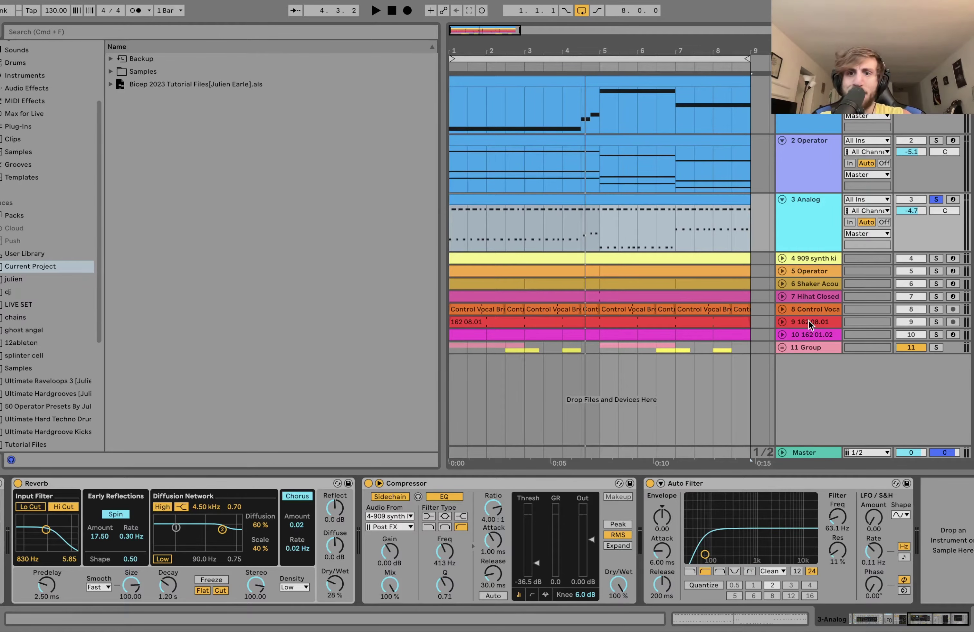
Solo and play the percussion tracks from 4 909 synth kick to 10 162 01.02, and unfold all tracks in the arrangement
left_click(804, 260)
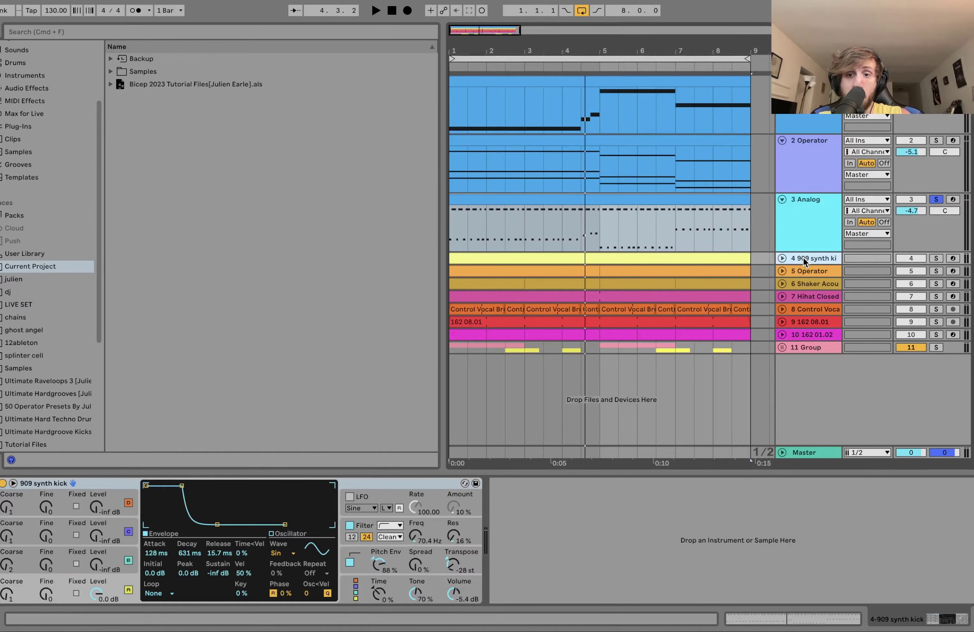
left_click(817, 336)
left_click(808, 256, "shift")
left_click(934, 257)
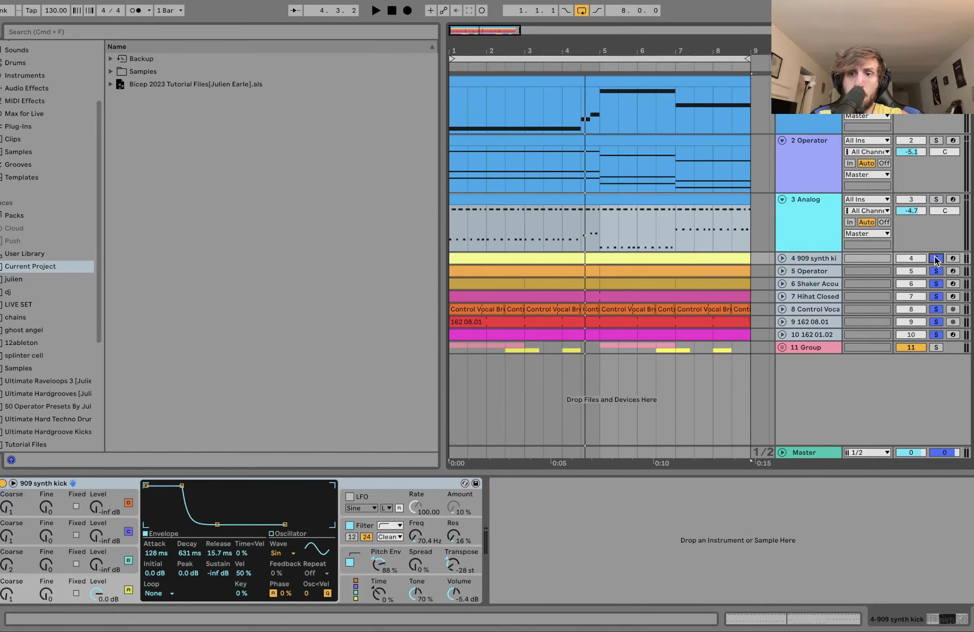
key("space")
key("u")
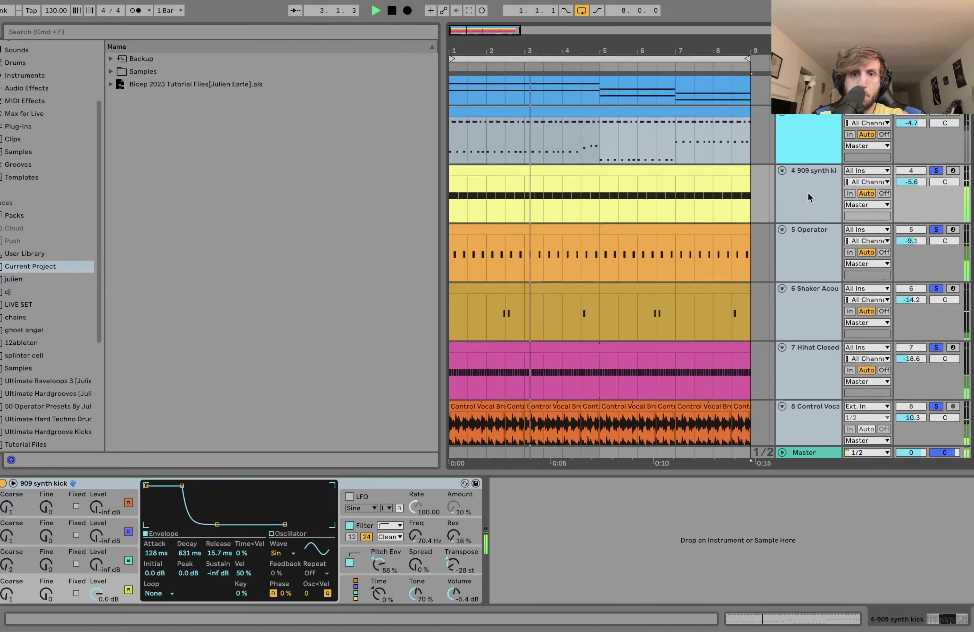
key("space")
Select the three melodic tracks, 1 Wavetable to 3 Analog, and play them soloed together
left_click(807, 188)
left_click(808, 193)
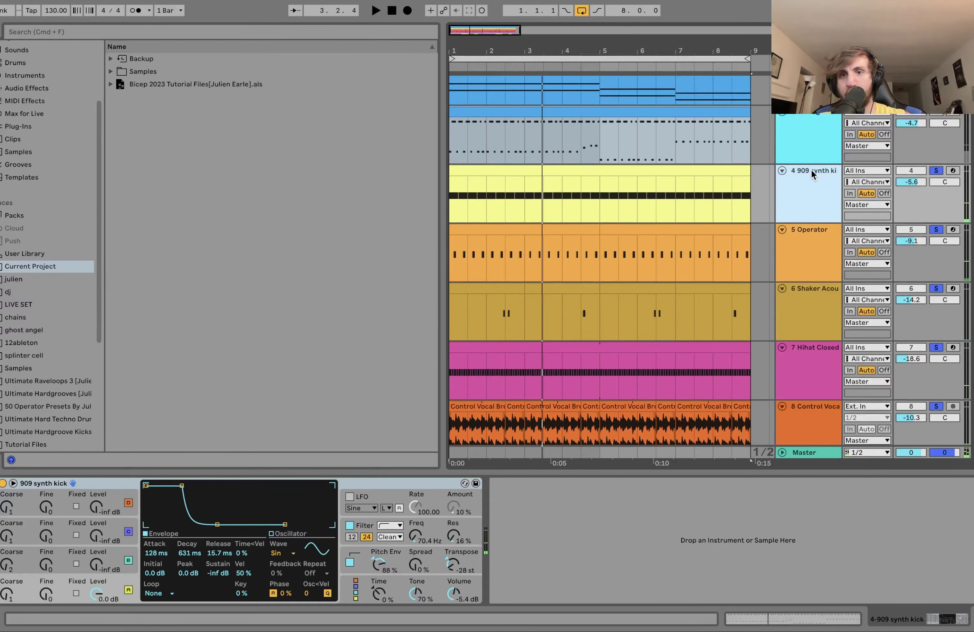
scroll(811, 193, "down", 2)
scroll(811, 194, "up", 5)
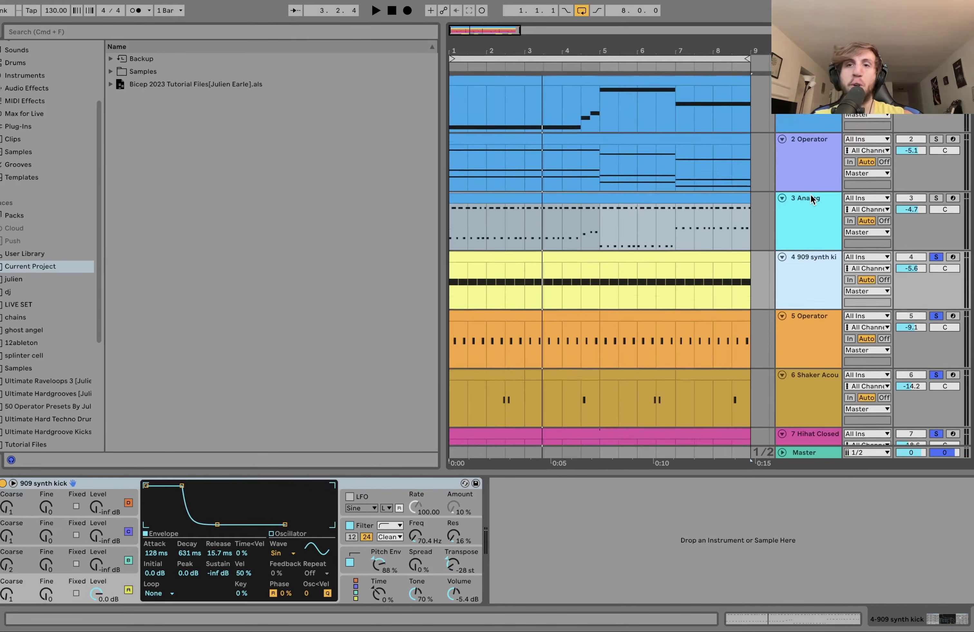
left_click(811, 199)
left_click(810, 123, "shift")
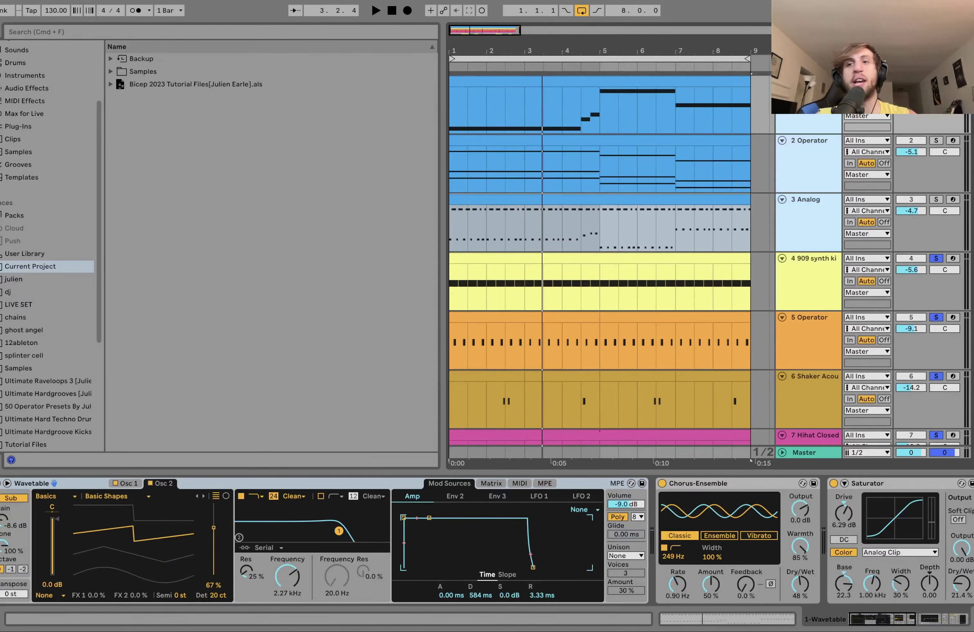
key("s")
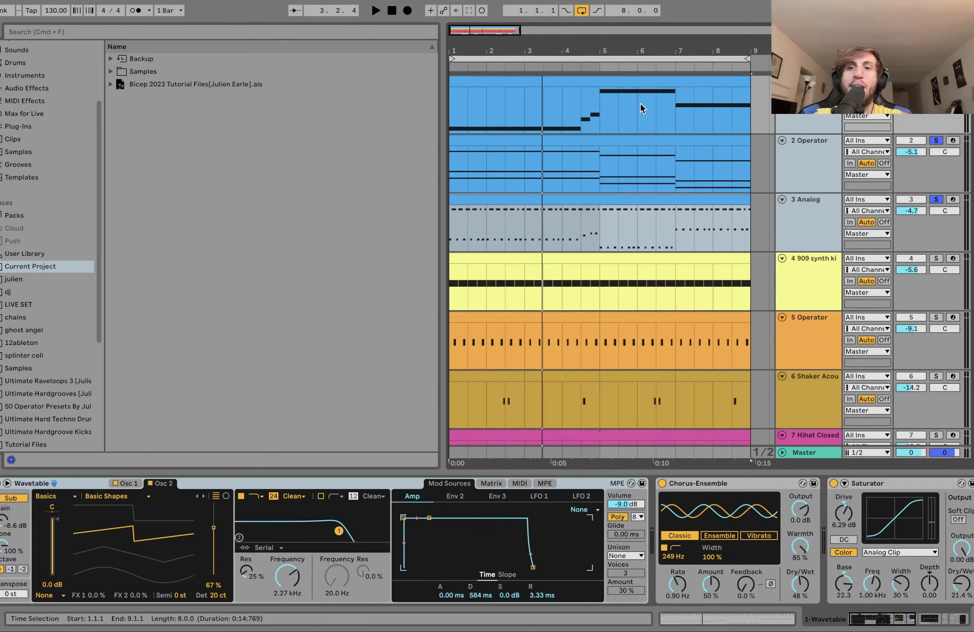
key("space")
Switch the solo from the melodic tracks back to tracks 4 through 10, and play the percussion on its own
left_click(810, 258)
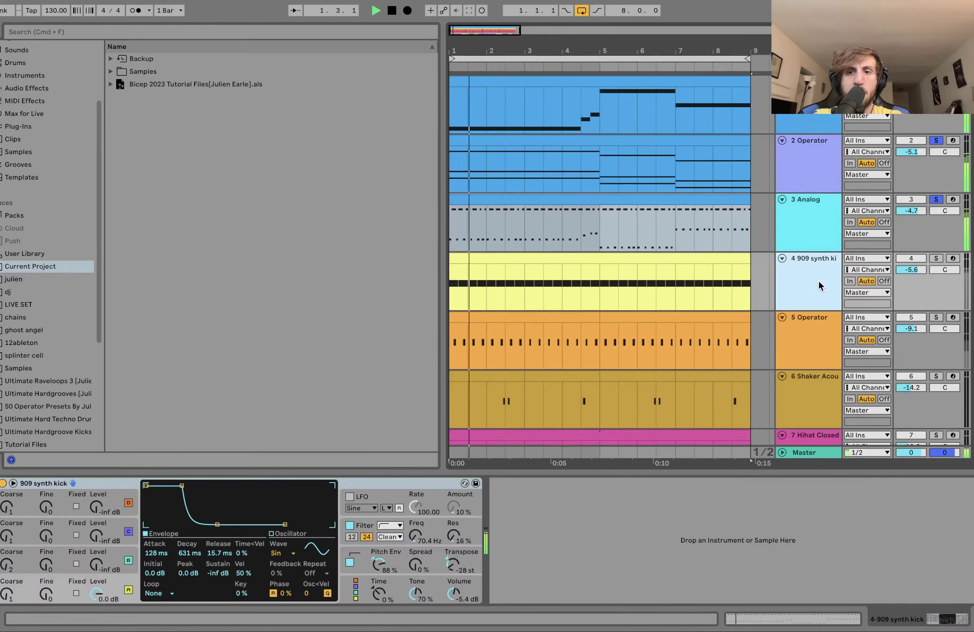
scroll(818, 281, "down", 6)
key("space")
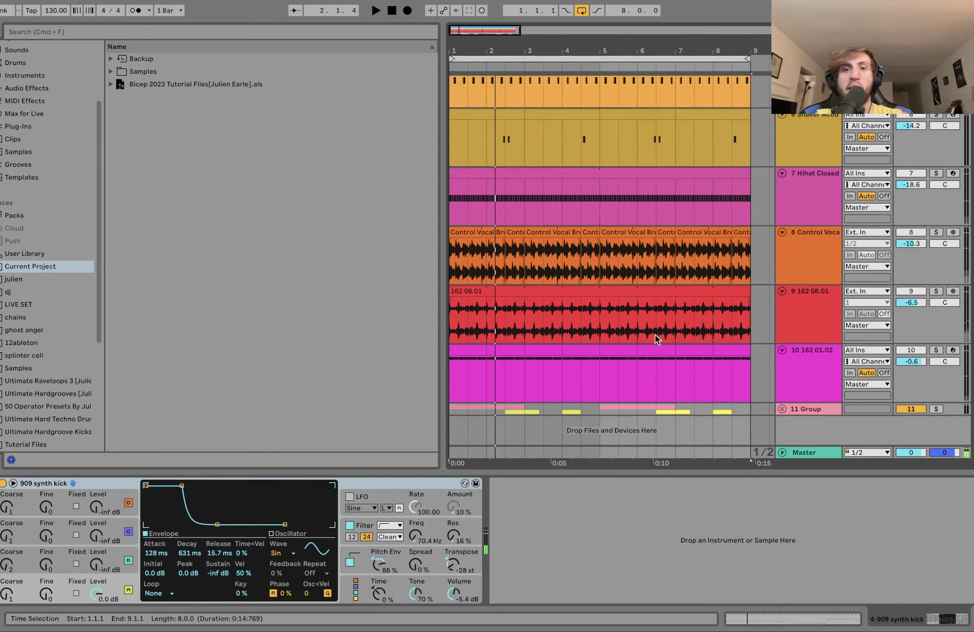
left_click(834, 363, "shift")
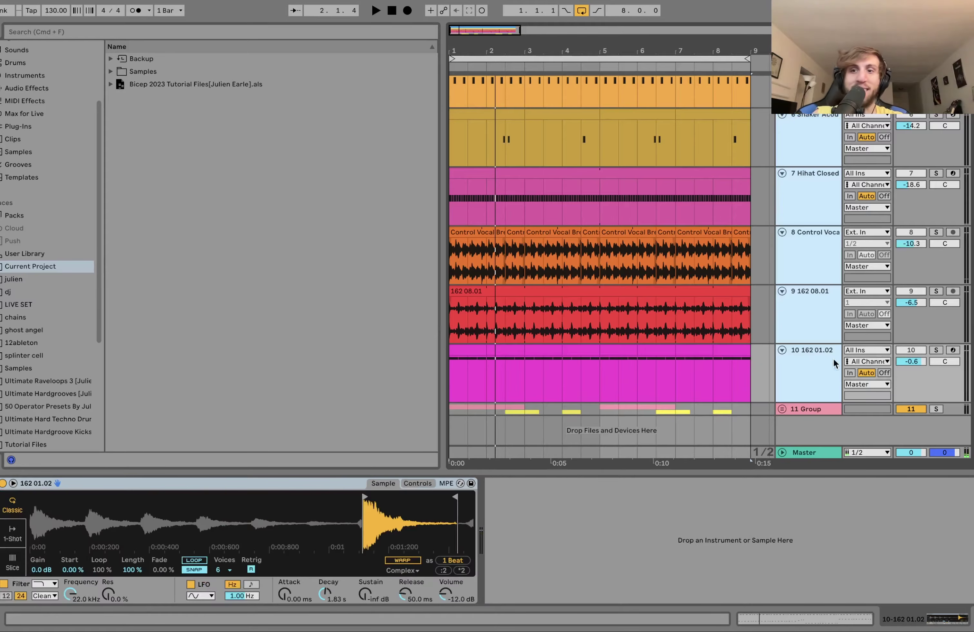
left_click(935, 350)
key("space")
scroll(935, 353, "up", 5)
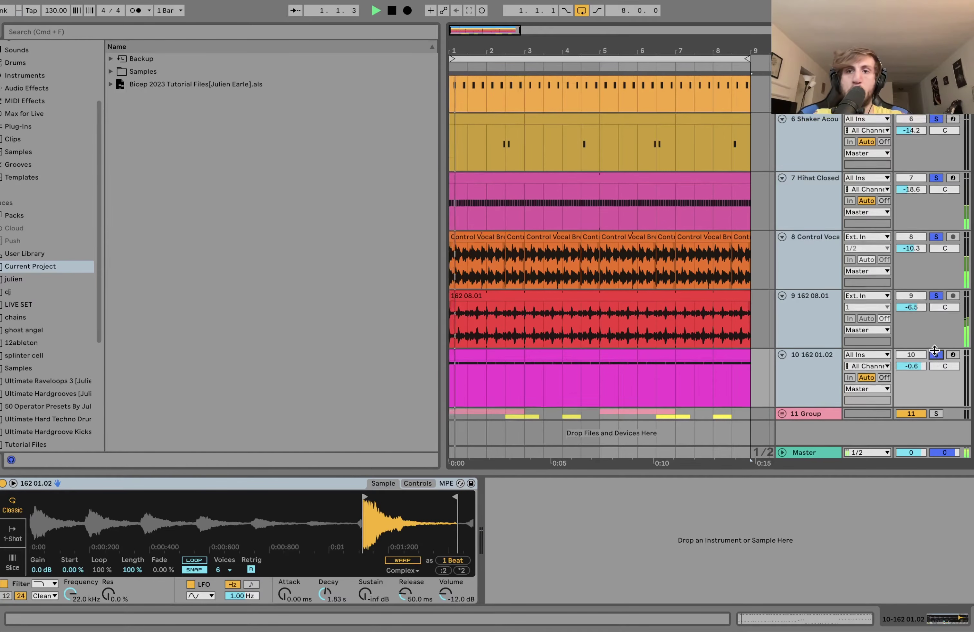
scroll(934, 351, "down", 3)
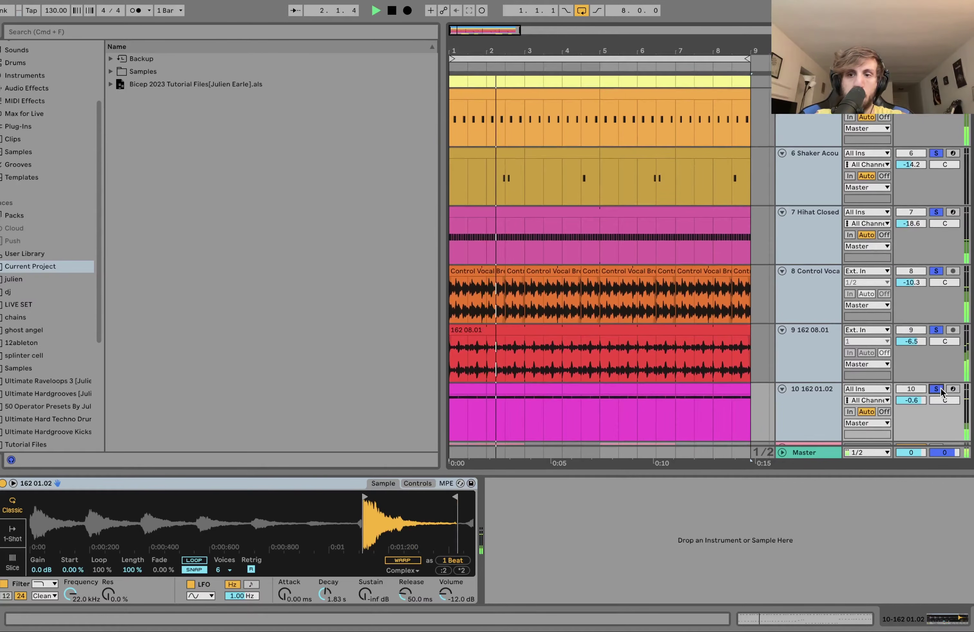
key("space")
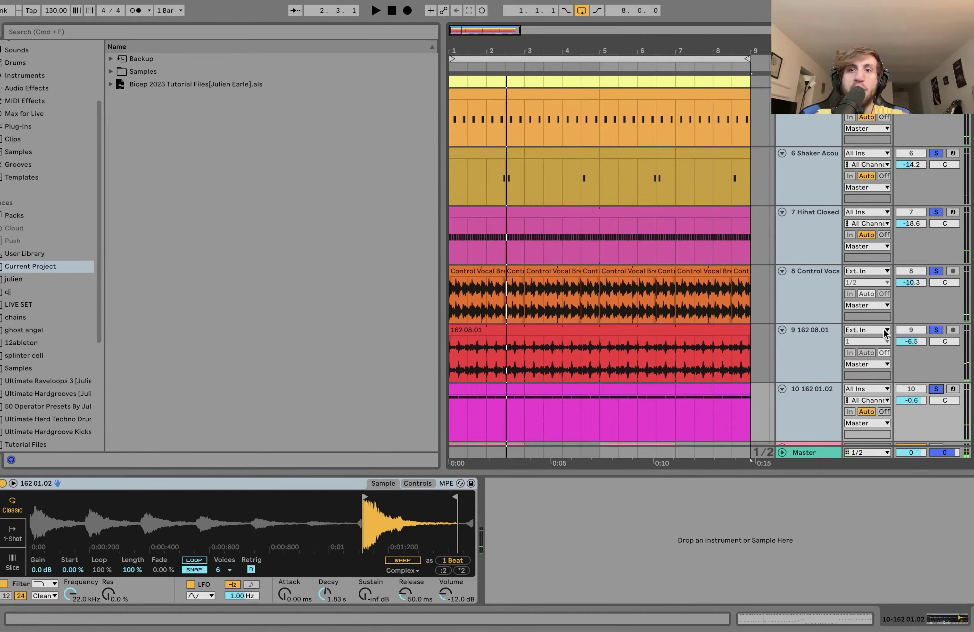
Replay the soloed percussion from the start, and display the 4 909 synth kick track's device
key("space")
scroll(844, 310, "up", 4)
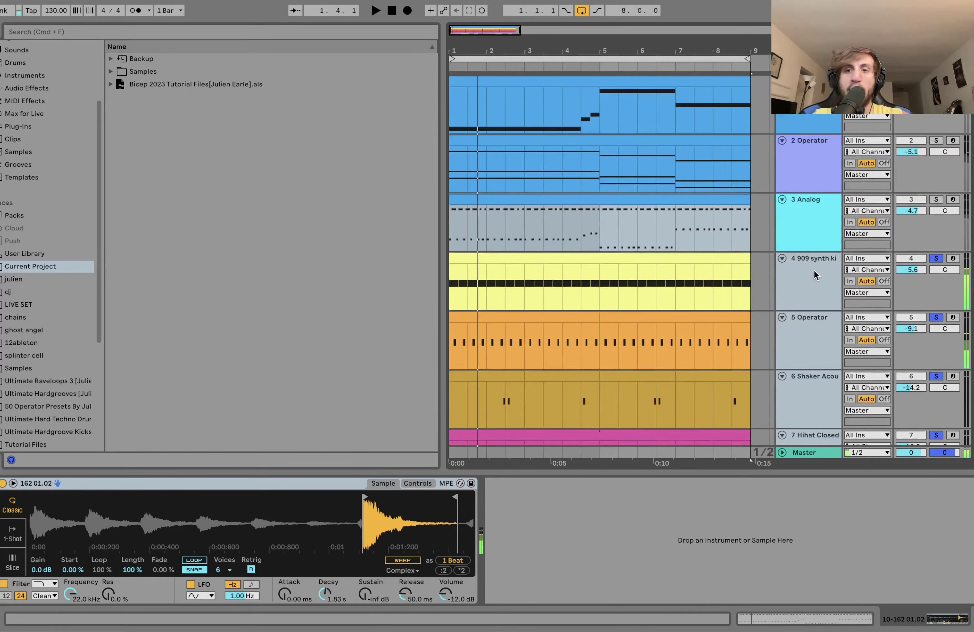
left_click(814, 275)
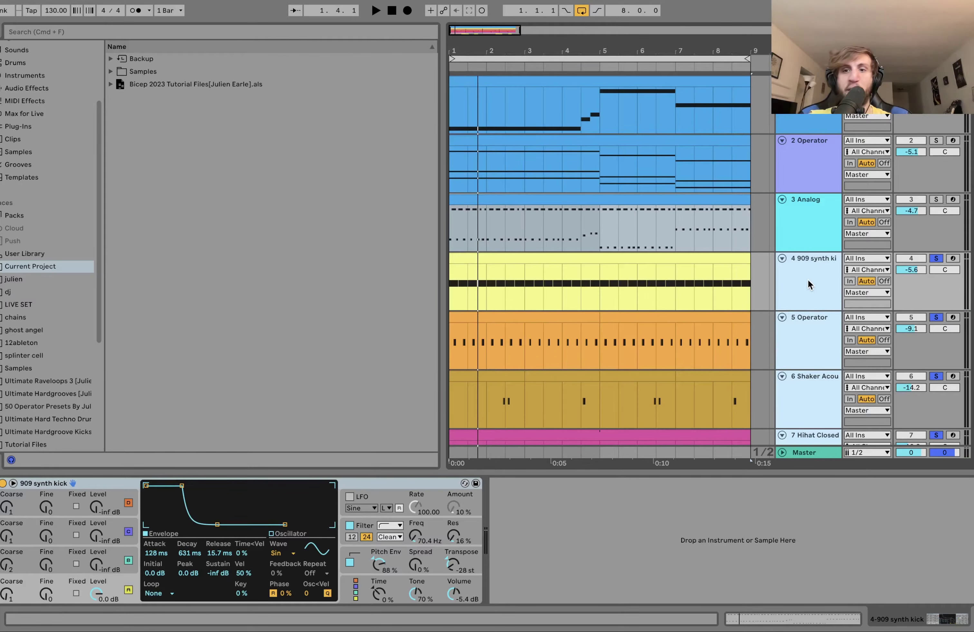
Solo only the 4 909 synth kick track, play it on its own, and select its clips in the arrangement
left_click(796, 277)
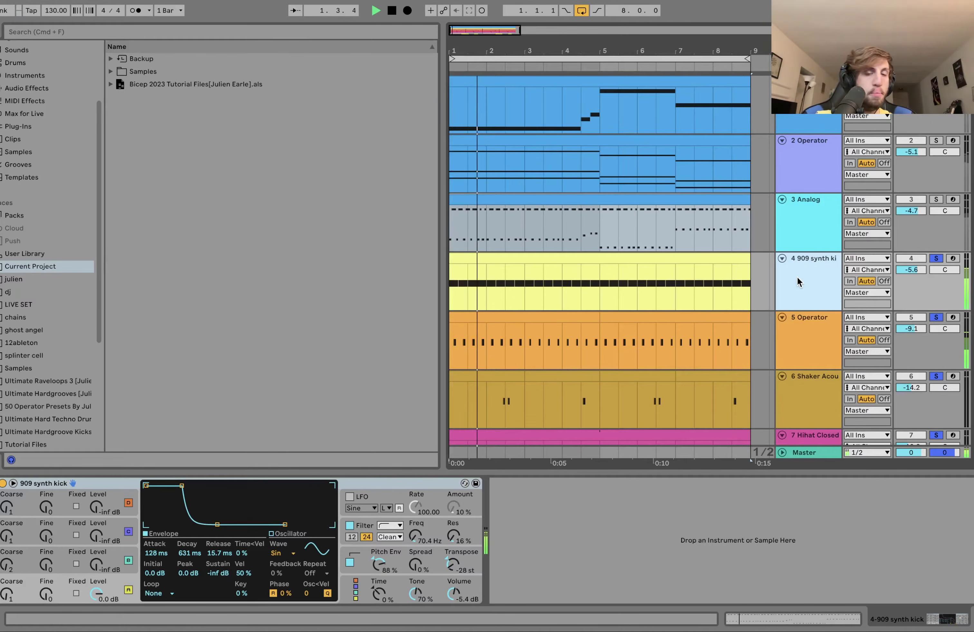
left_click(936, 258)
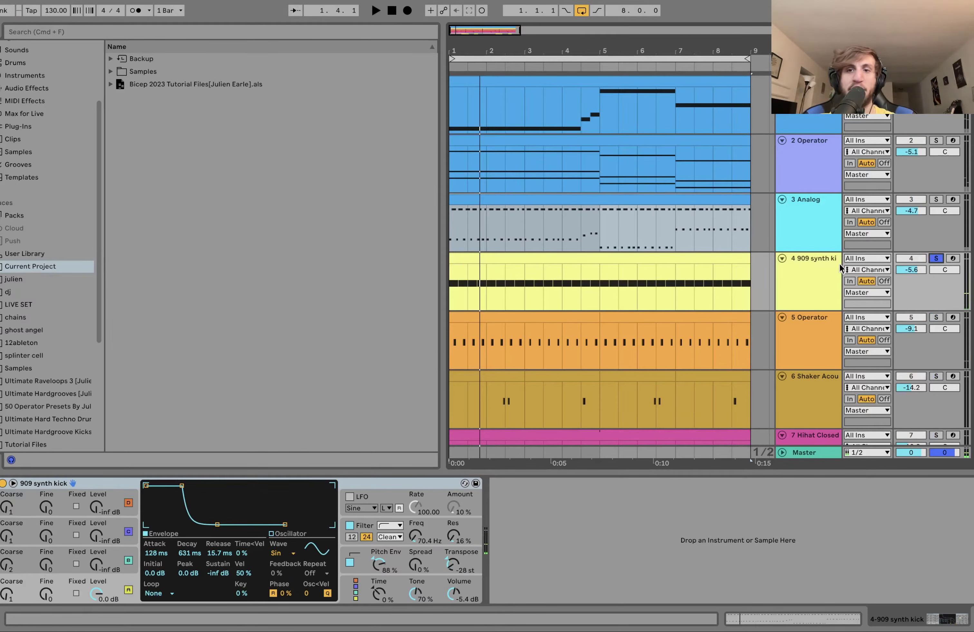
key("space")
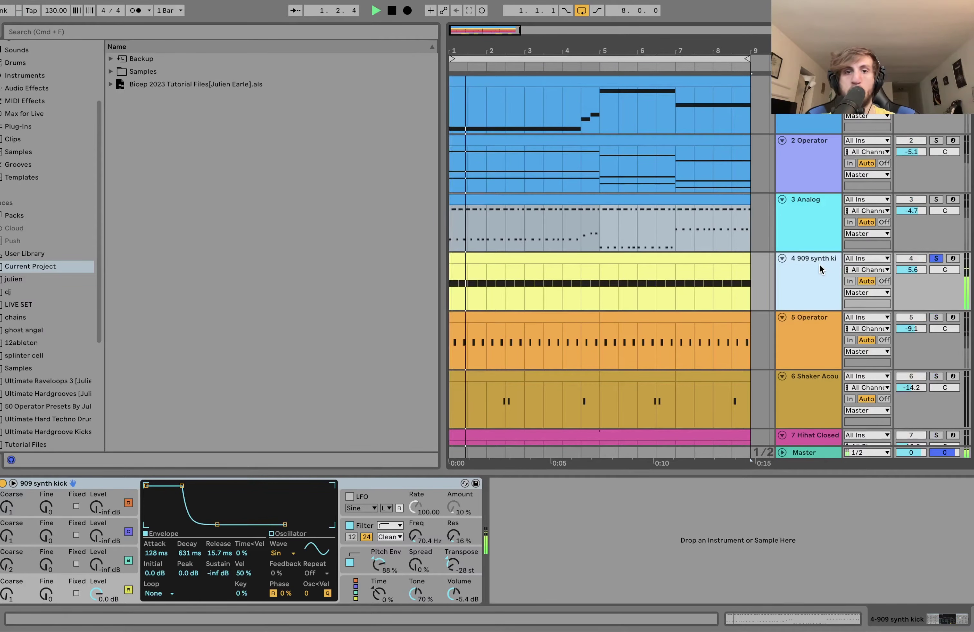
left_click(464, 265)
key("space")
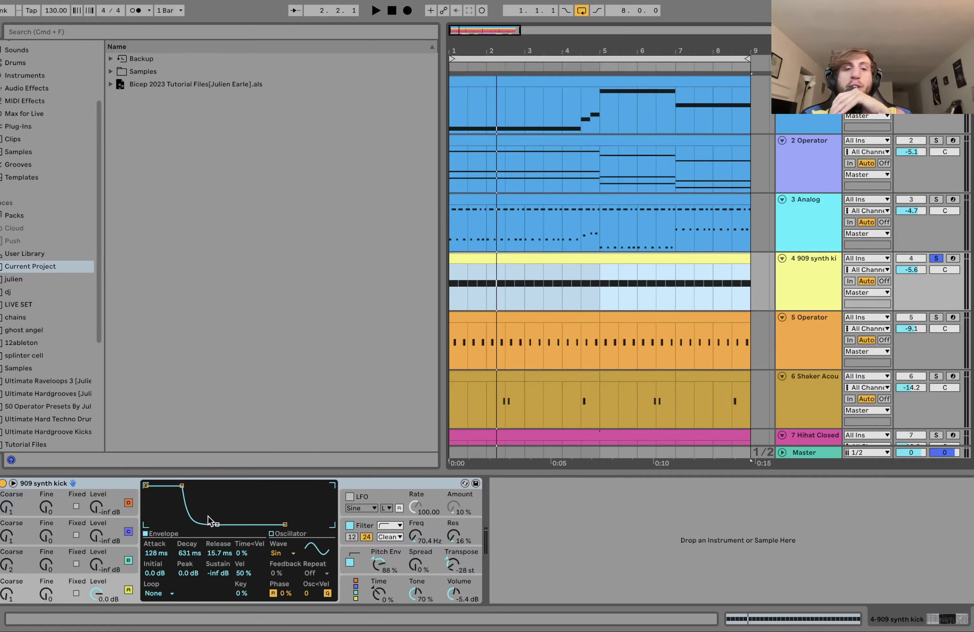
Audition the kick with its oscillator envelope attack at 0.00 ms, undo the change, and replay the original sound
left_click(153, 573)
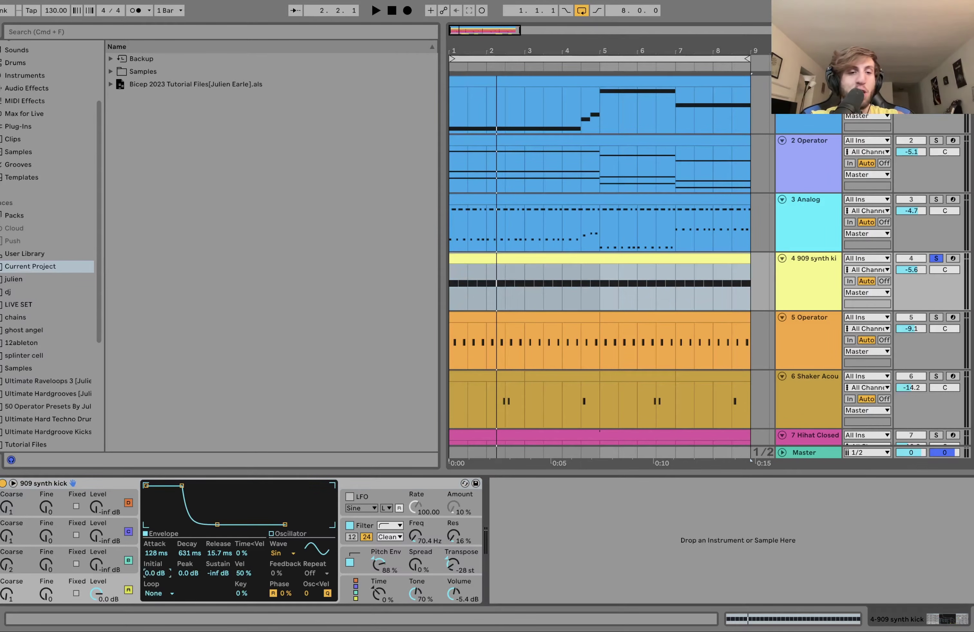
left_click_drag(151, 573, 156, 571)
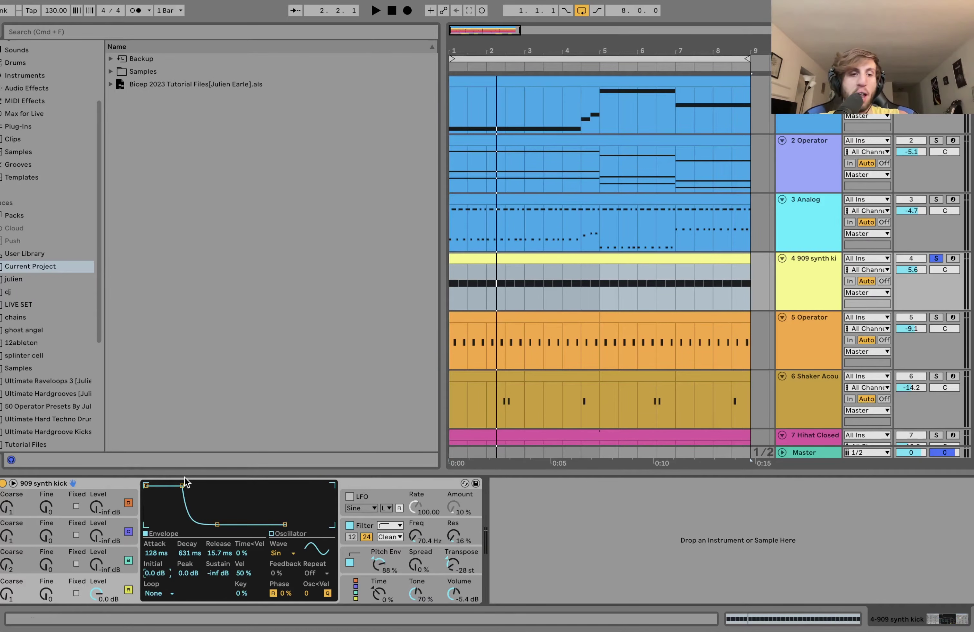
key("space")
left_click_drag(161, 555, 160, 558)
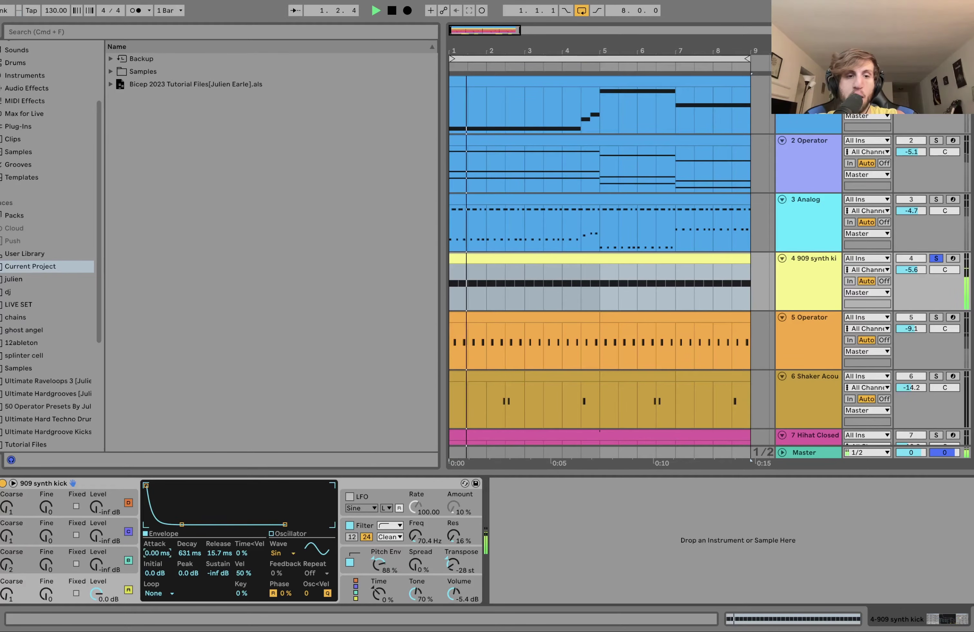
key("space")
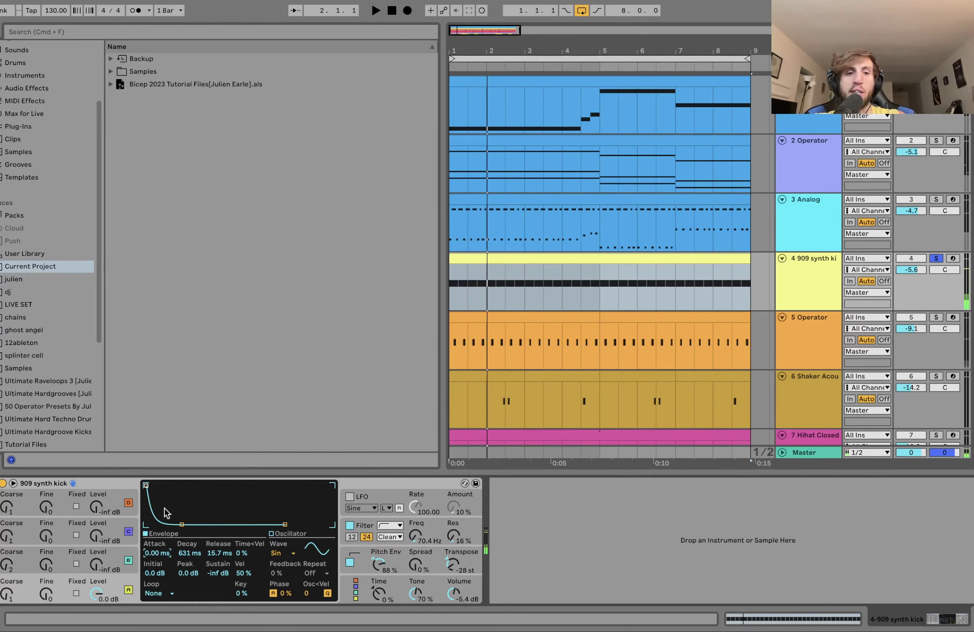
key("space")
key("super+z")
key("space")
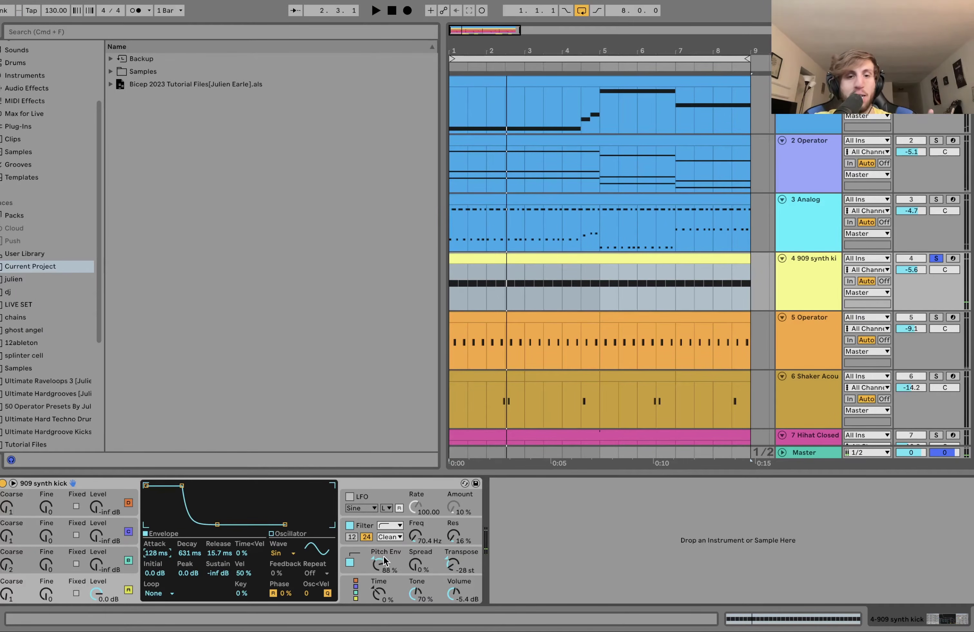
Display the kick's pitch envelope and compare the sound with the envelope switched off and back on
left_click(397, 553)
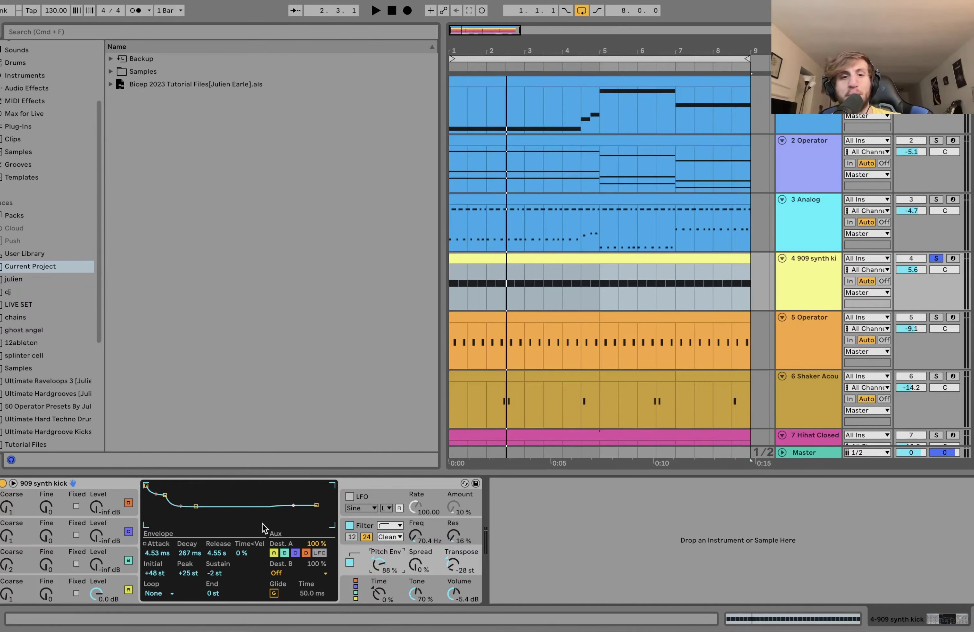
key("space")
left_click(349, 564)
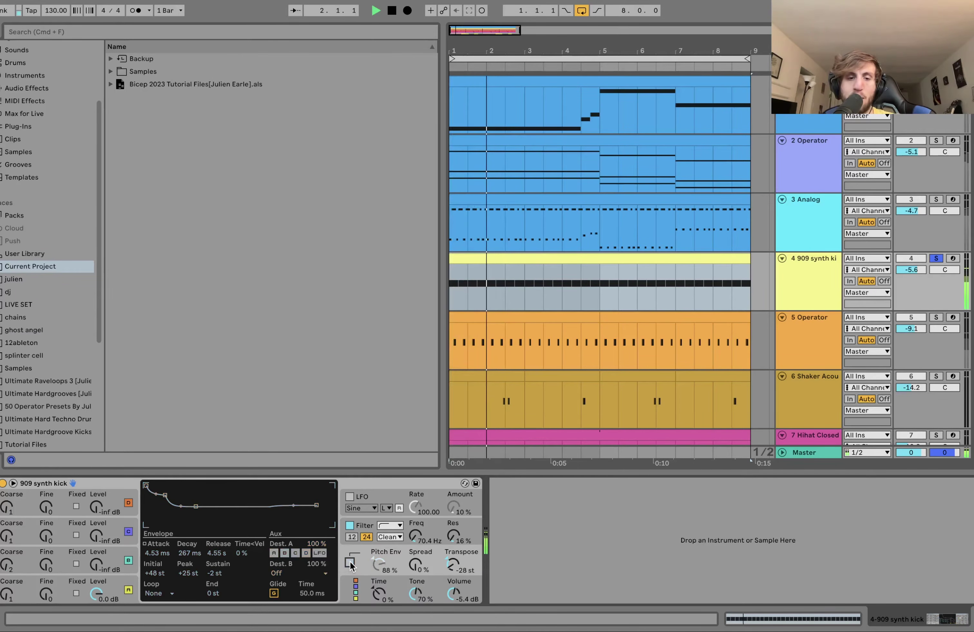
left_click(349, 564)
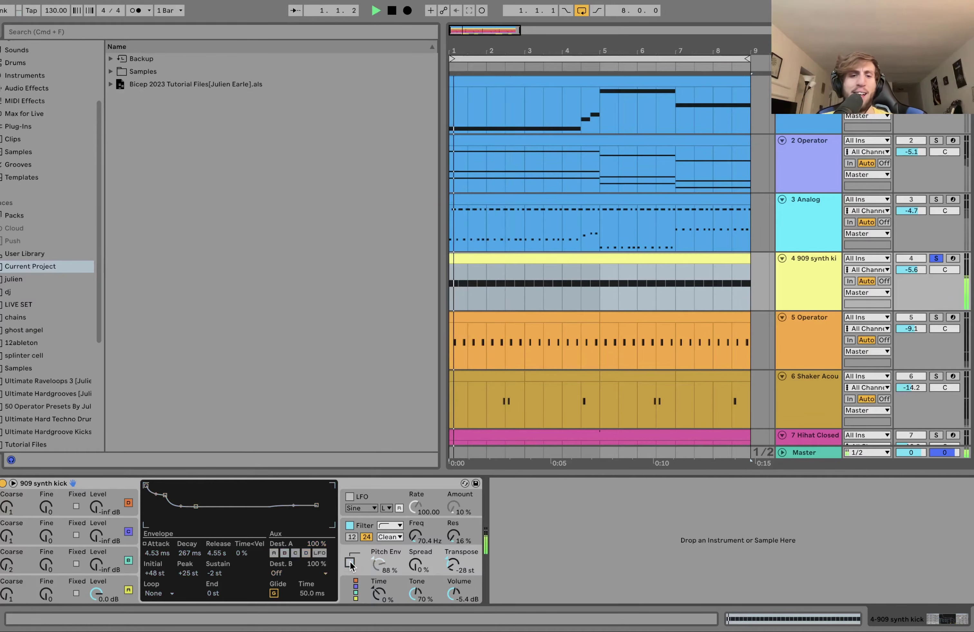
key("space")
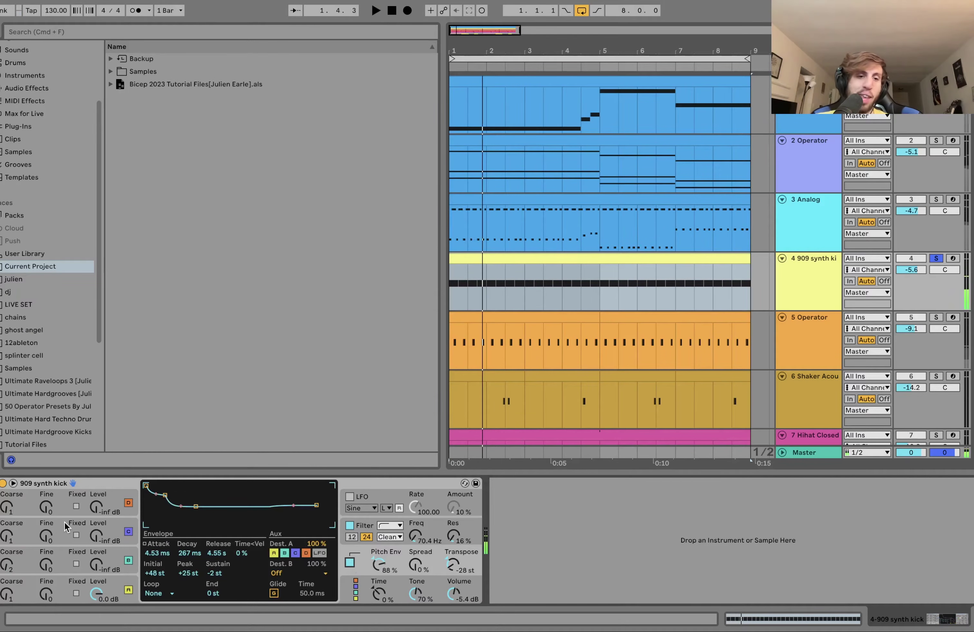
Audition the kick with its pitch envelope attack at 0.00 ms, undo the change, and replay the original sound
left_click_drag(156, 554, 156, 579)
key("space")
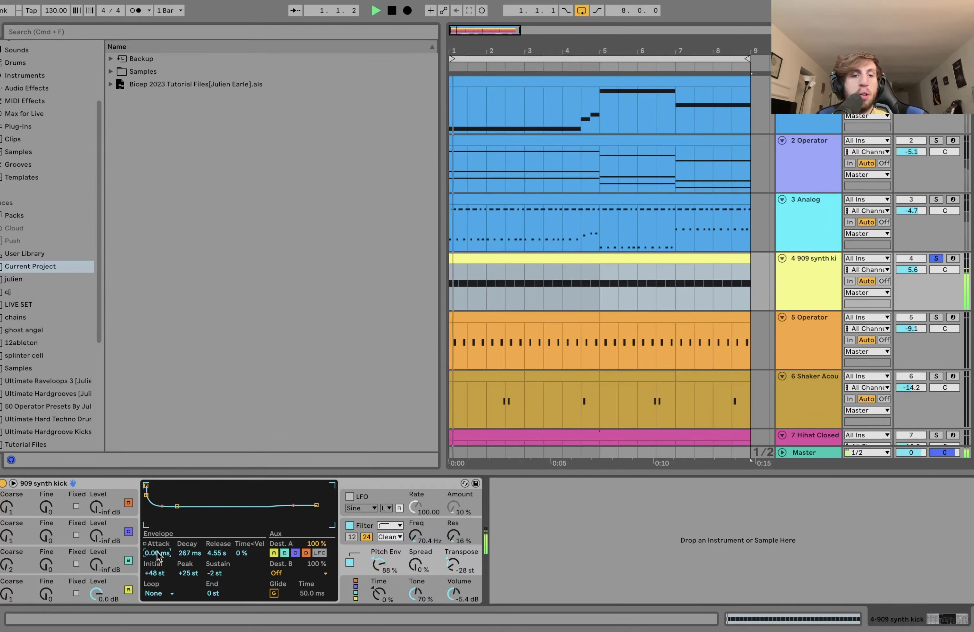
key("space")
key("super+z")
key("space")
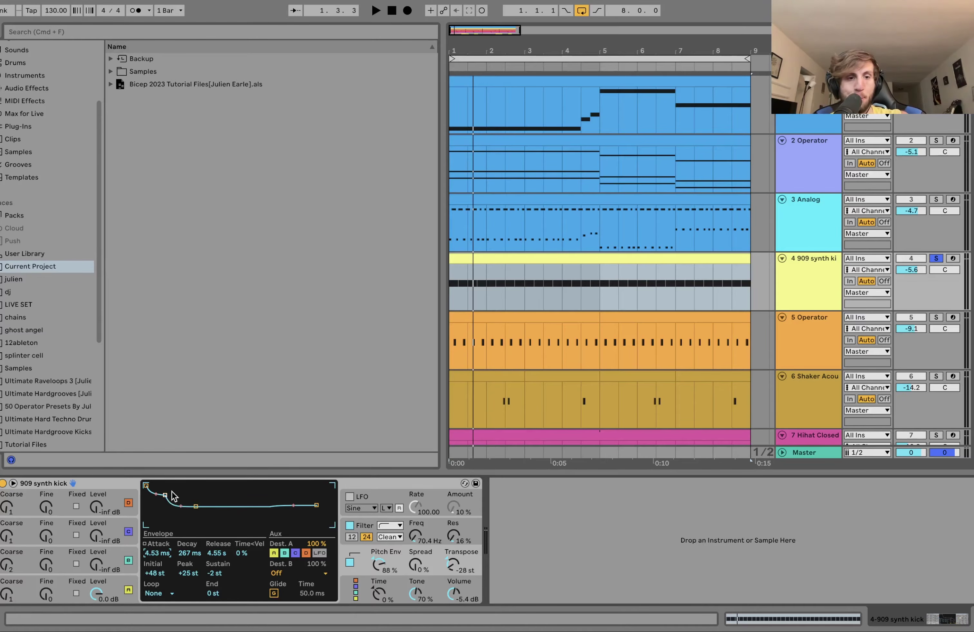
key("space")
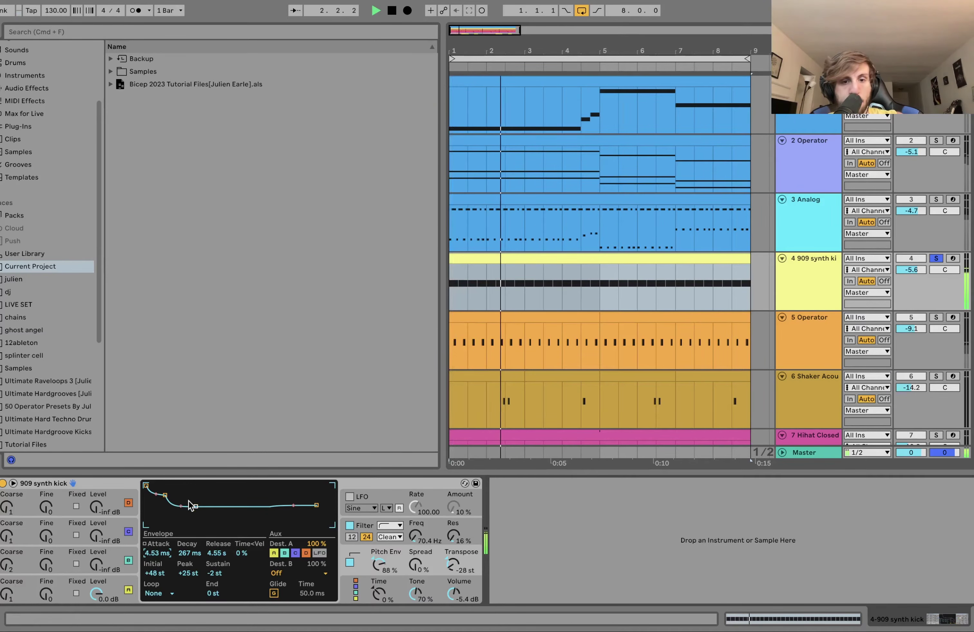
key("space")
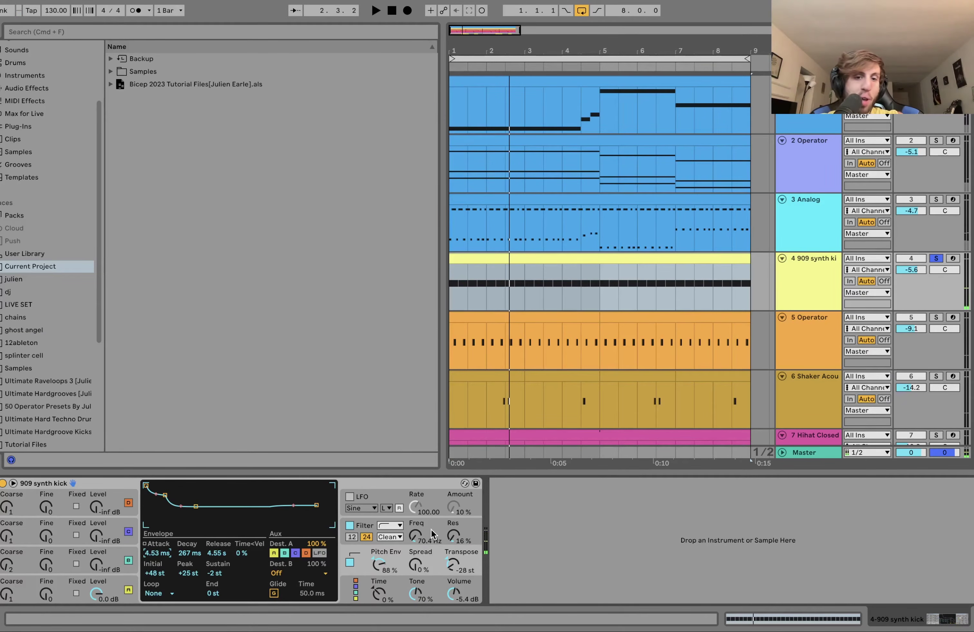
Display the kick's filter settings and compare the sound with the filter switched off and back on
left_click(432, 535)
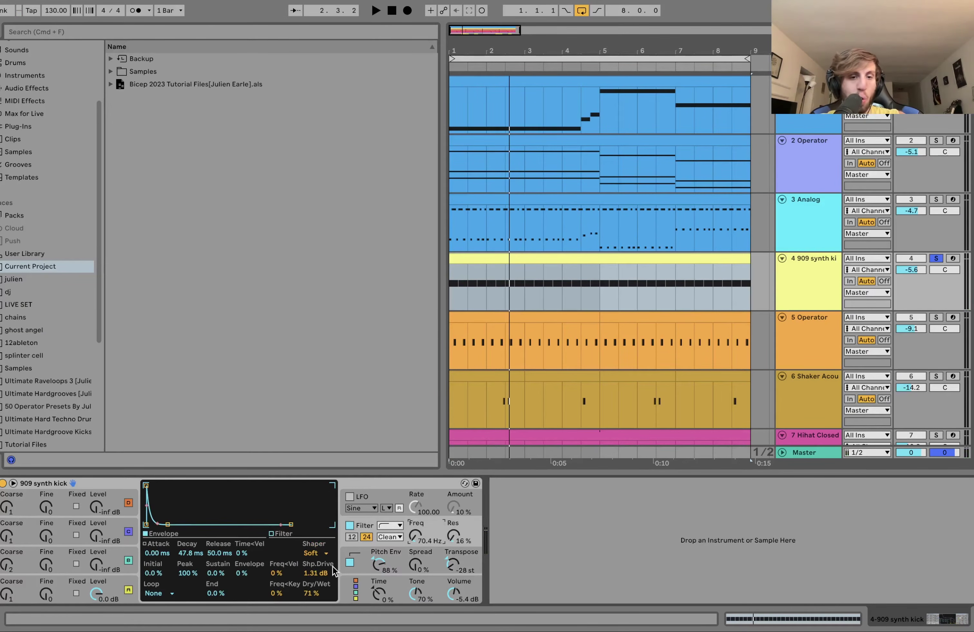
key("space")
left_click(350, 525)
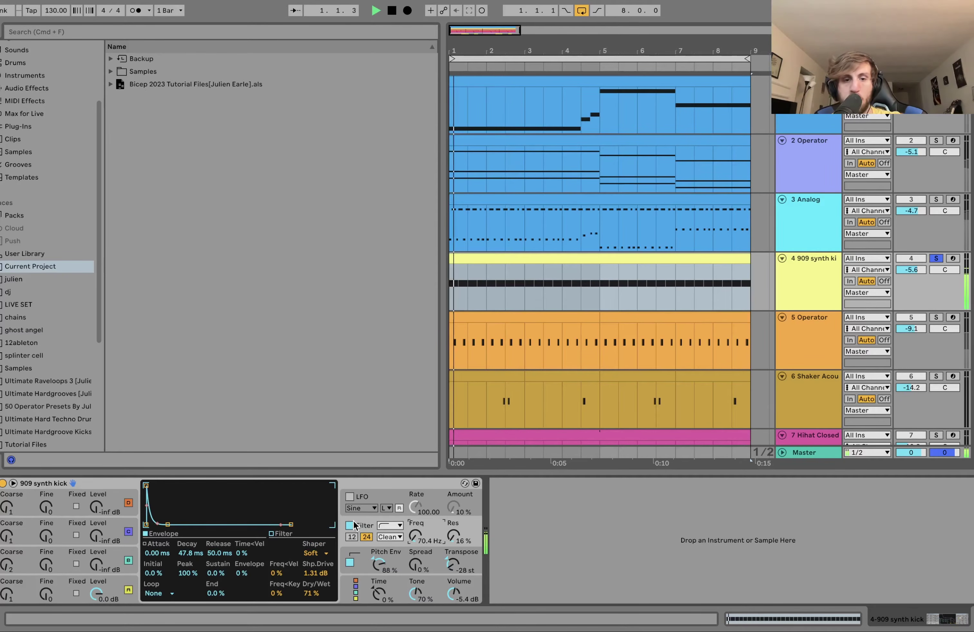
key("space")
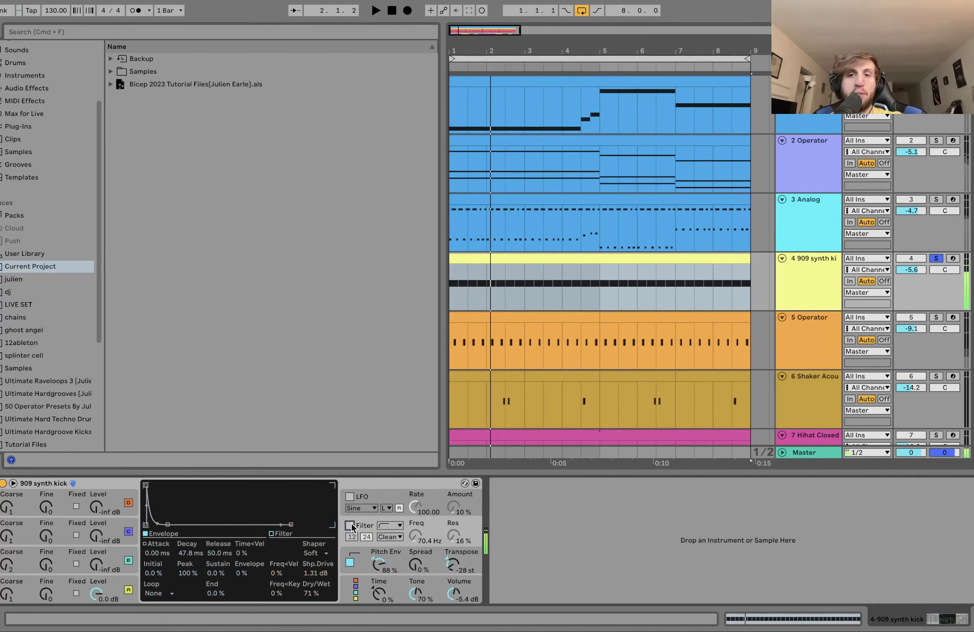
key("space")
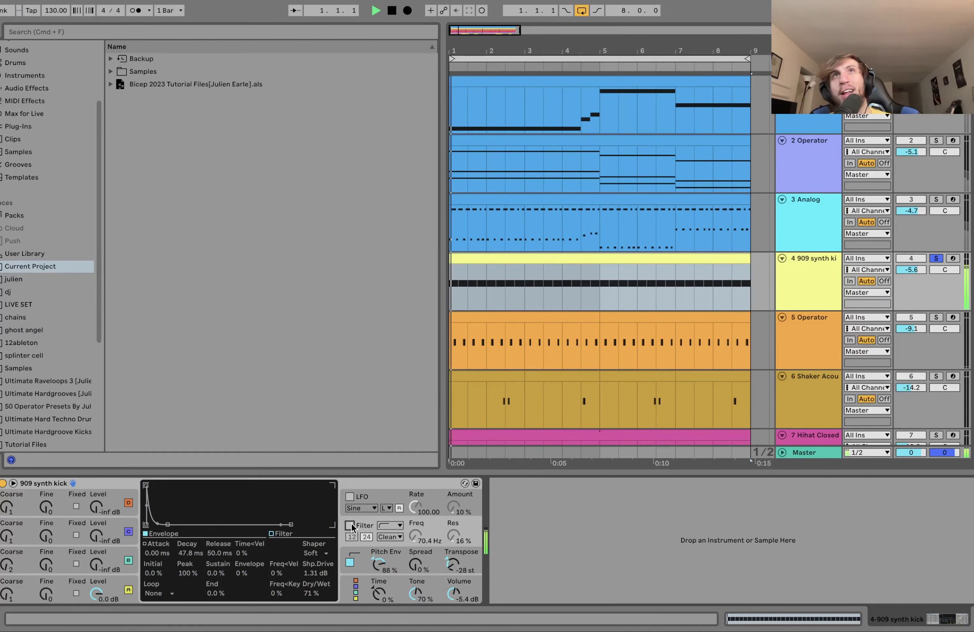
key("space")
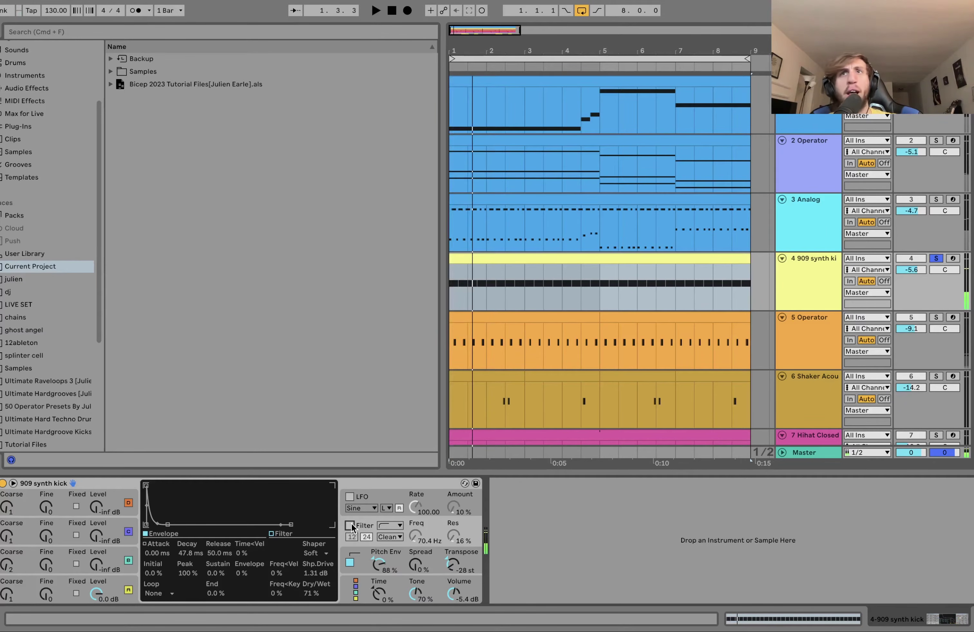
left_click(350, 526)
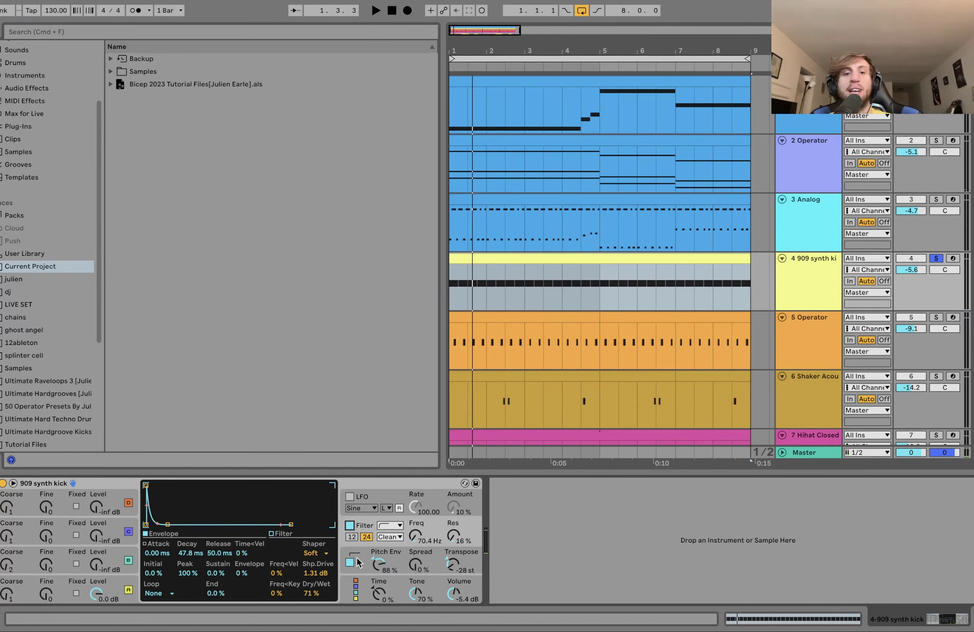
key("space")
key("space")
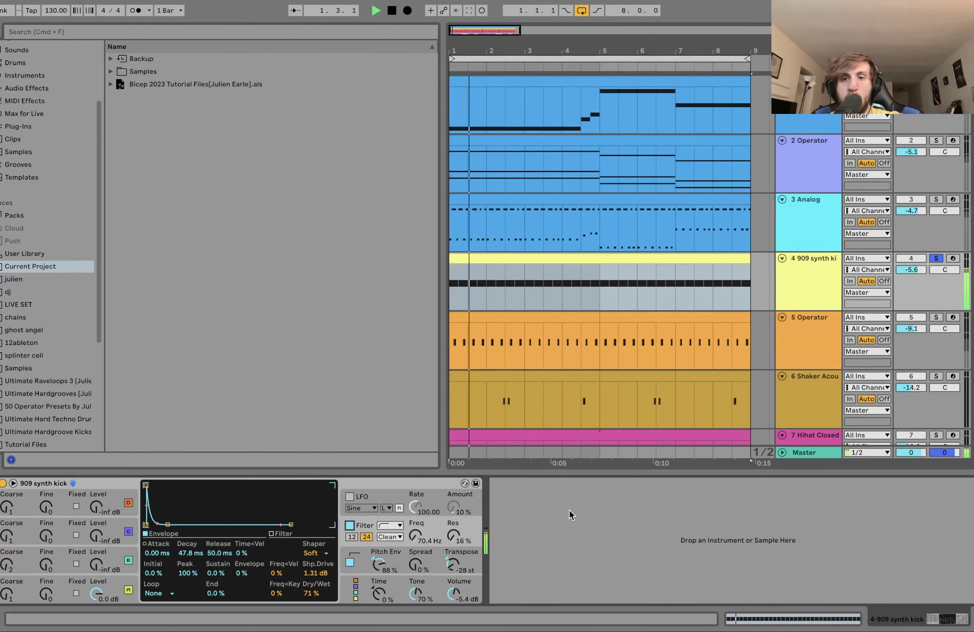
Switch the solo from the 909 synth kick to the 5 Operator track, display its device, and play it alone
left_click(936, 317)
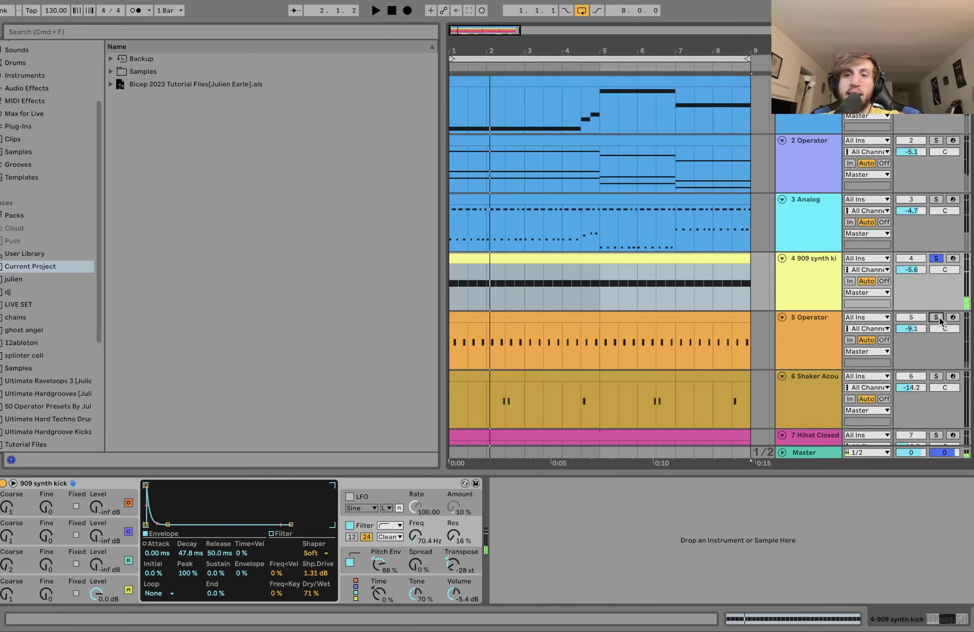
left_click(811, 331)
left_click(936, 258)
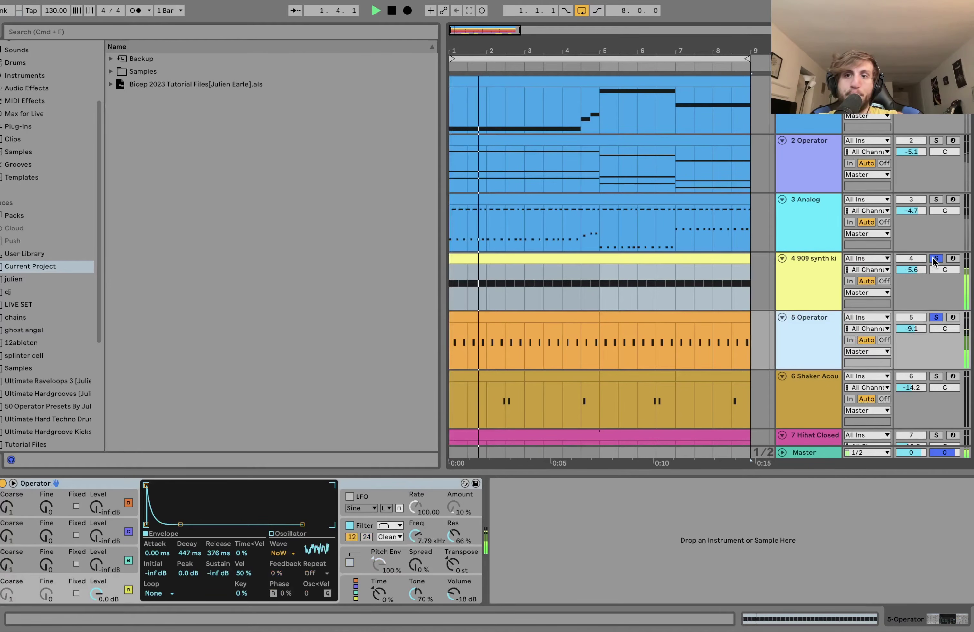
key("space")
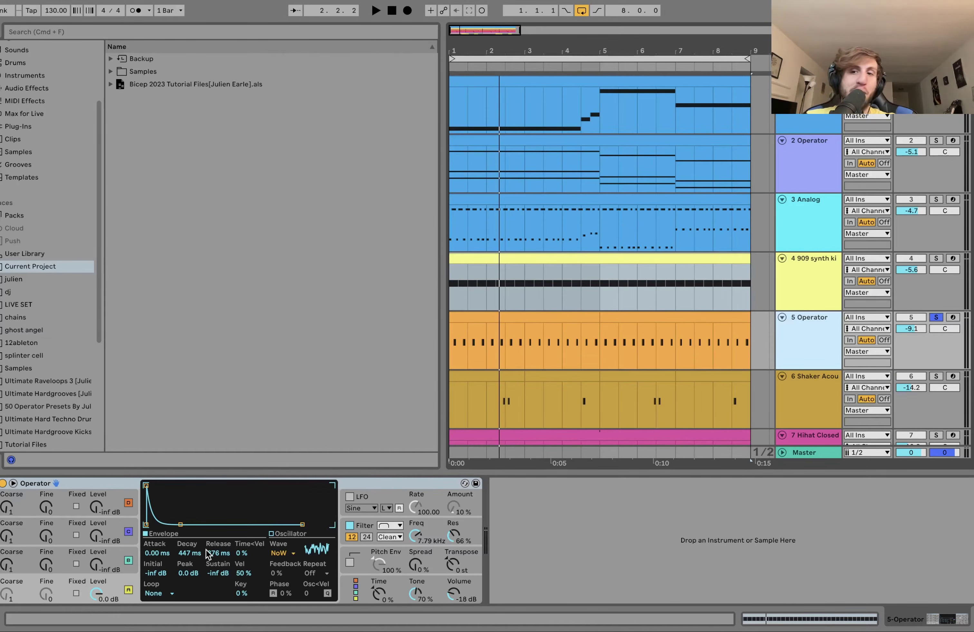
Arm the 5 Operator track, audition its oscillator envelope with a 1.00 ms release, and undo the release change
left_click(953, 318)
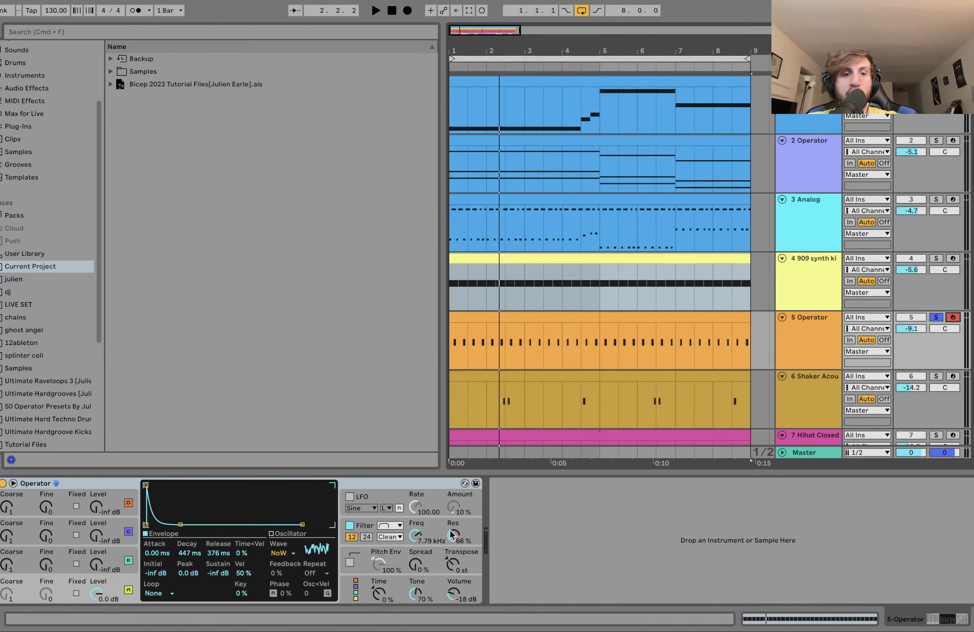
left_click(230, 554)
key("Delete")
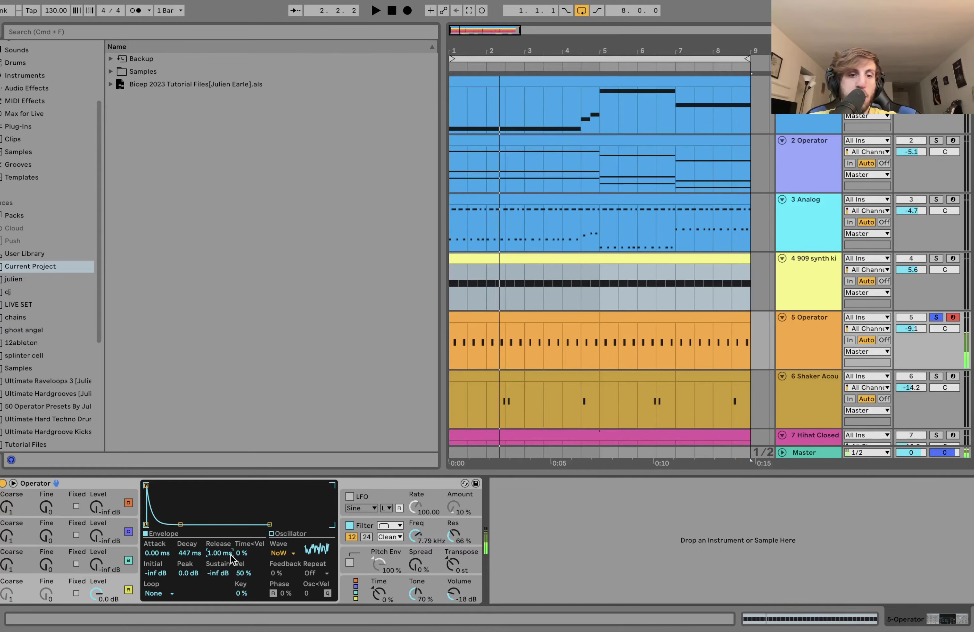
key("super+z")
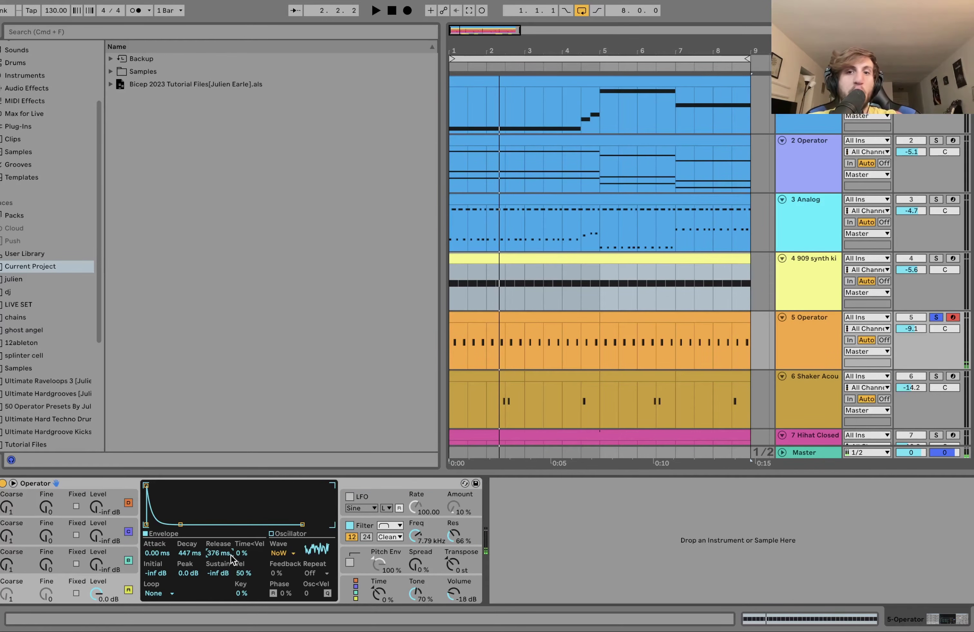
Select the first clip of the 5 Operator track and play the soloed track while displaying its filter settings
key("space")
left_click(515, 341)
key("space")
left_click(431, 527)
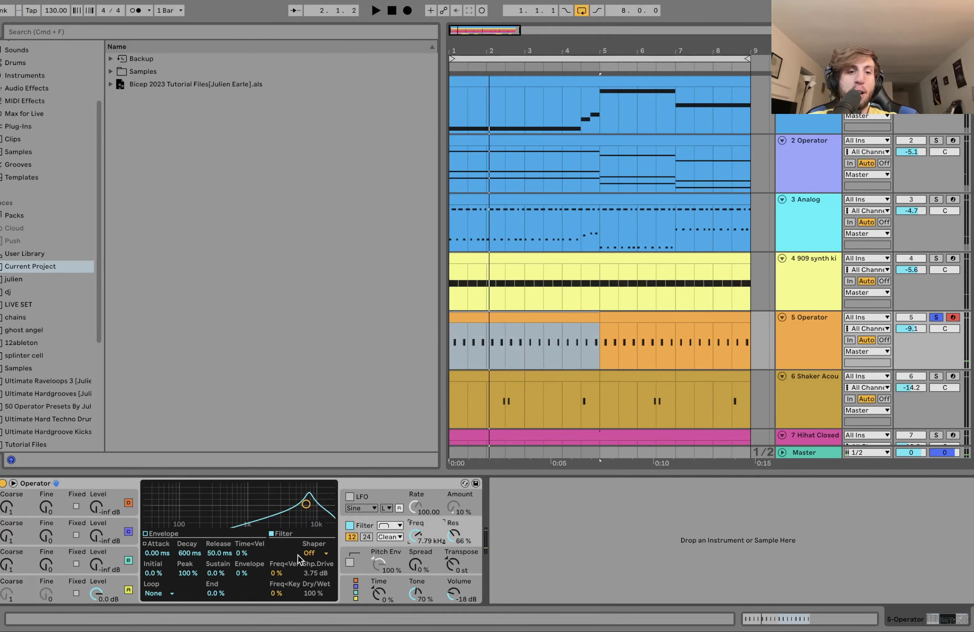
key("space")
key("space")
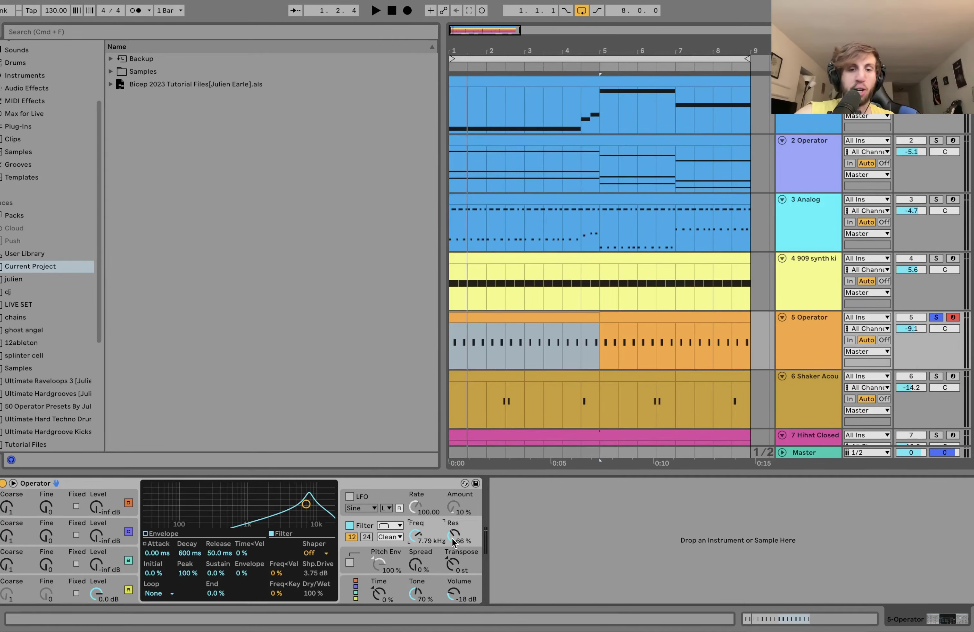
Audition the 5 Operator track with a lower filter resonance, undo the change, and replay the original sound
left_click_drag(452, 538, 452, 570)
key("space")
key("super+z")
key("space")
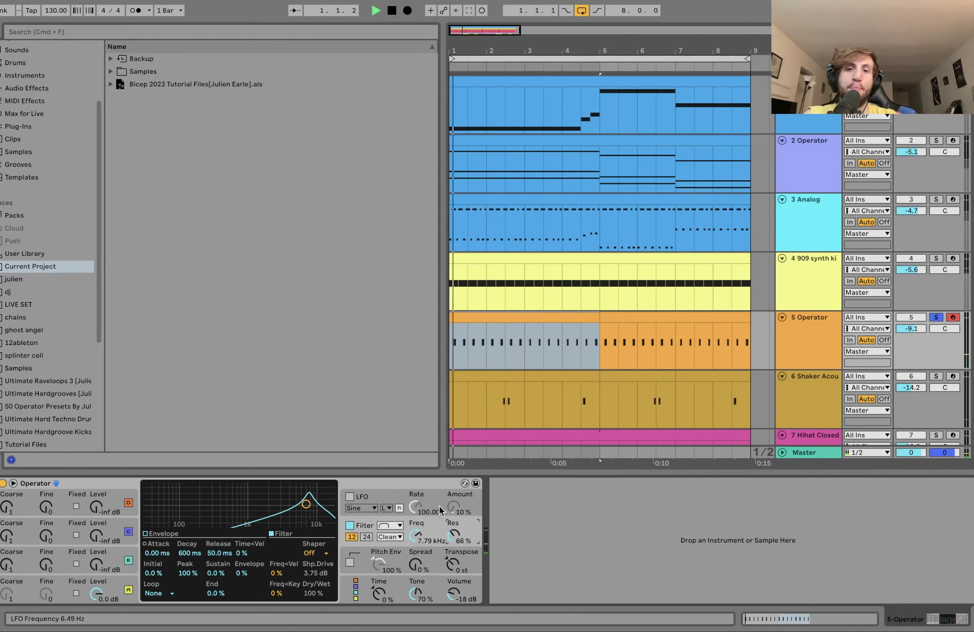
key("space")
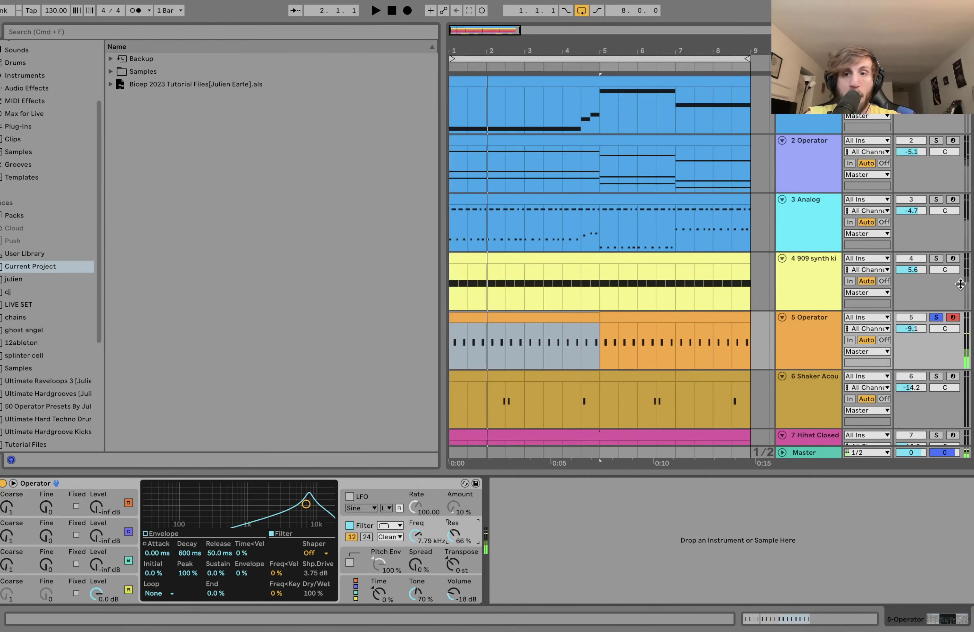
Solo the 909 synth kick alongside the 5 Operator track and play the two together
left_click(935, 259)
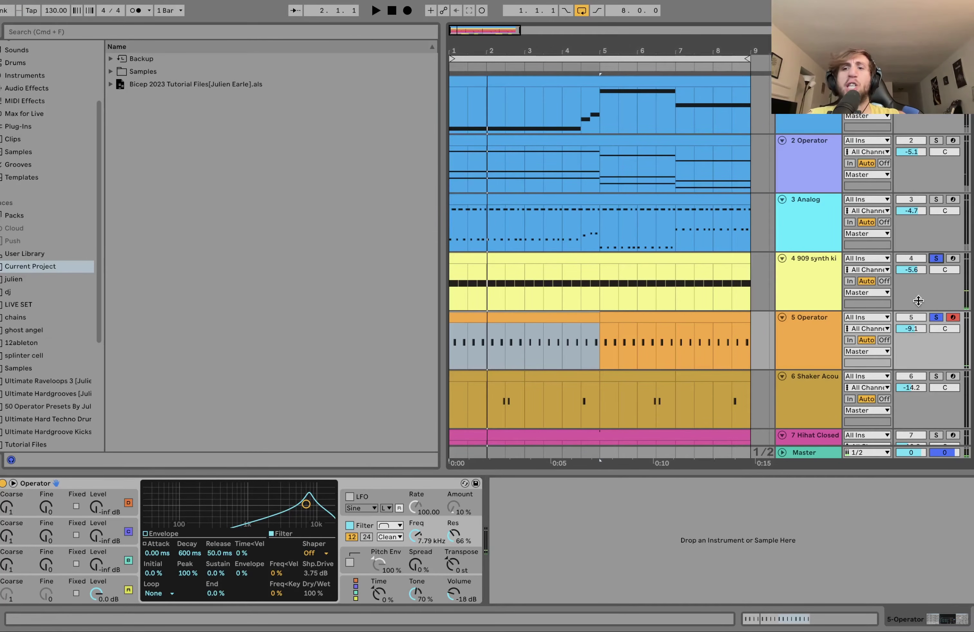
left_click(818, 346)
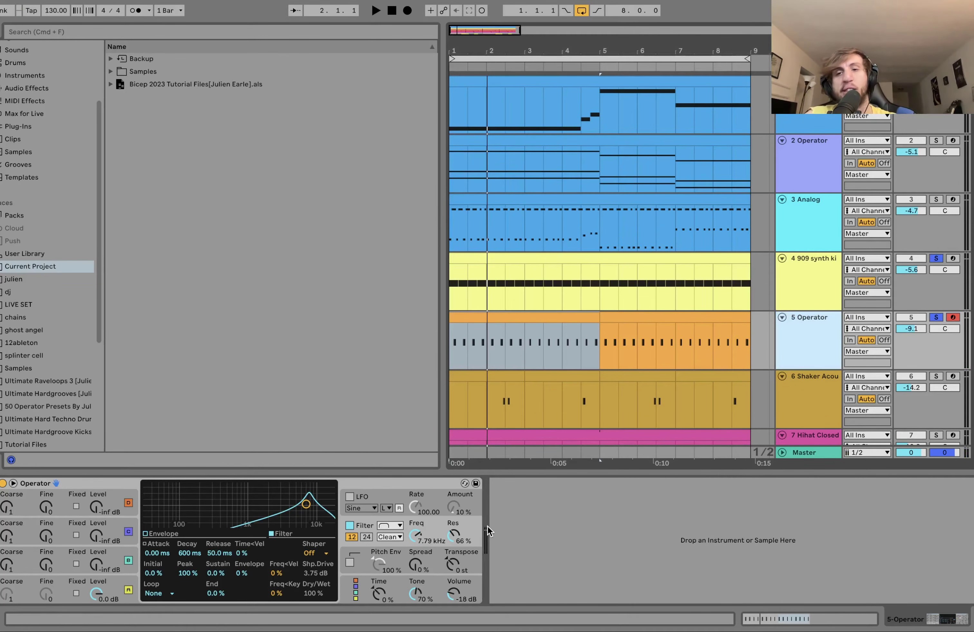
scroll(766, 341, "right", 1)
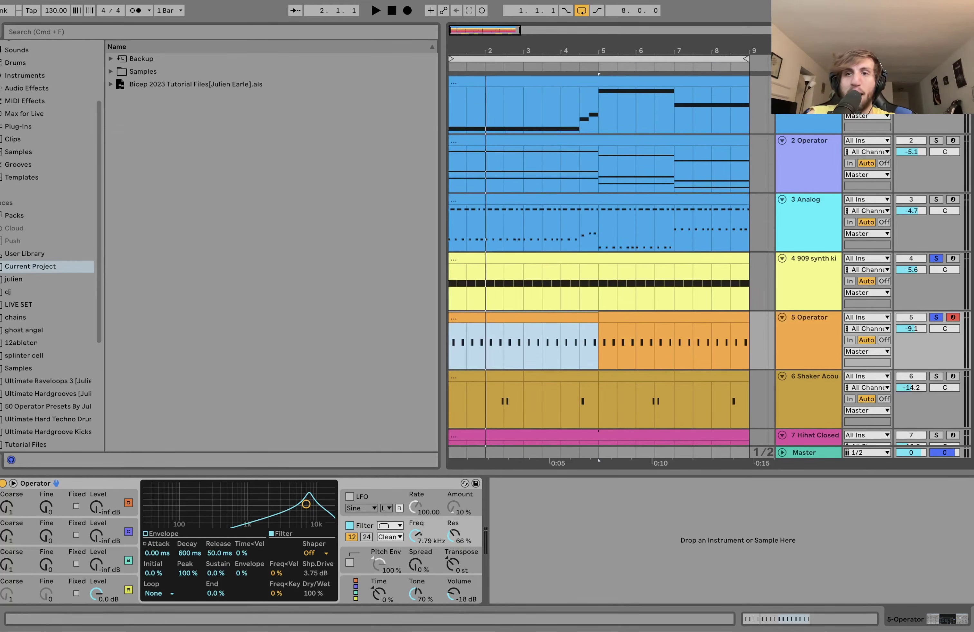
left_click(897, 138)
key("space")
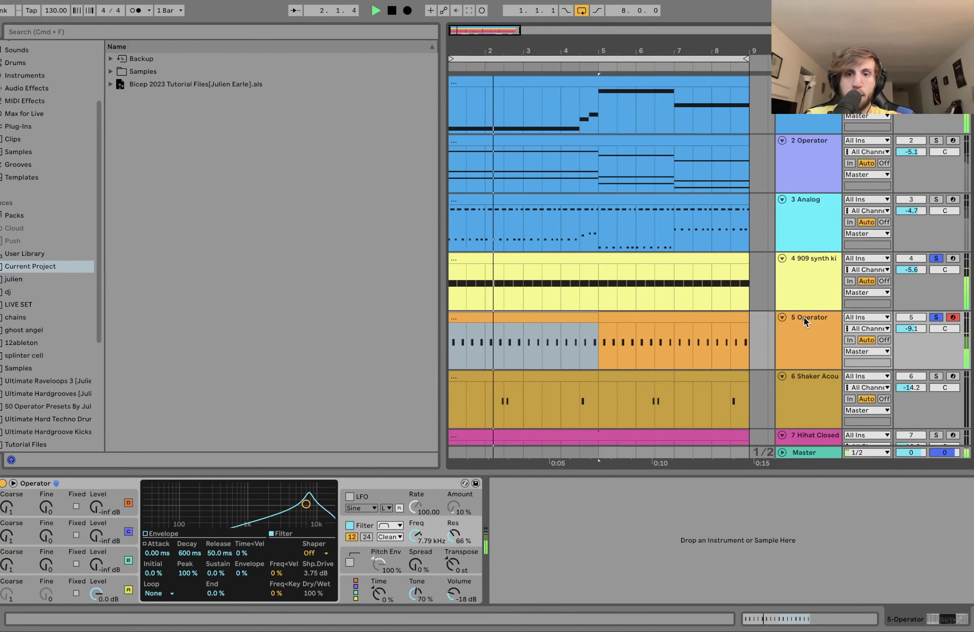
key("space")
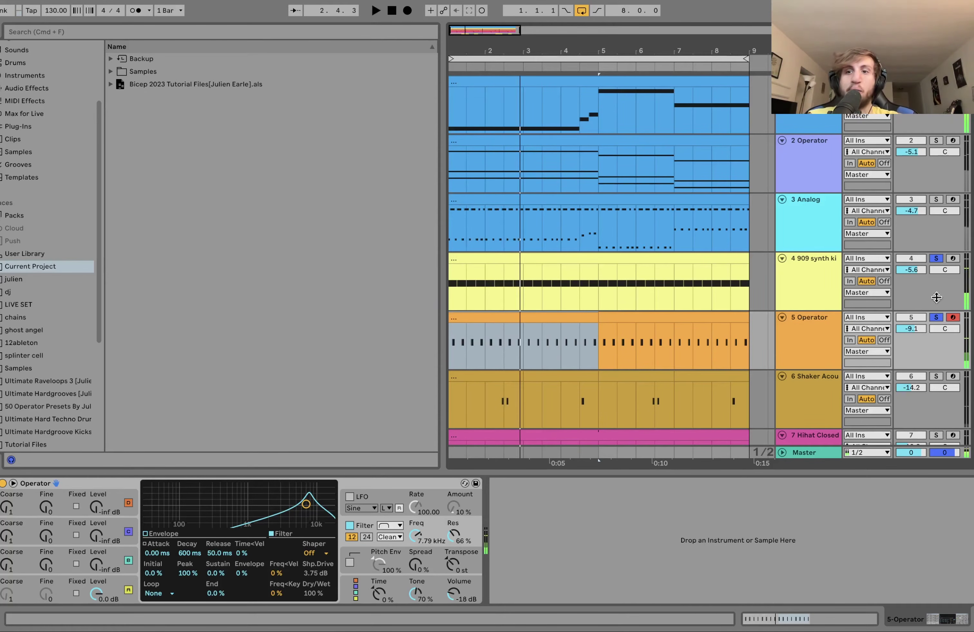
Solo and audition the Shaker Acoustified and Hihat Closed tracks together, adding the 5 Operator track to the solo
scroll(712, 420, "down", 5)
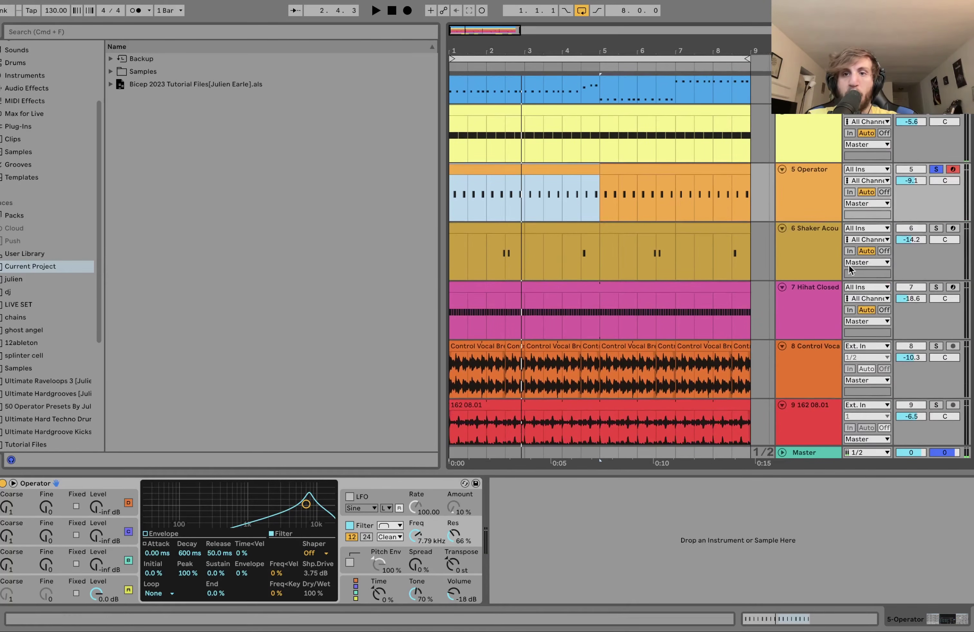
left_click(818, 230)
left_click(818, 313, "shift")
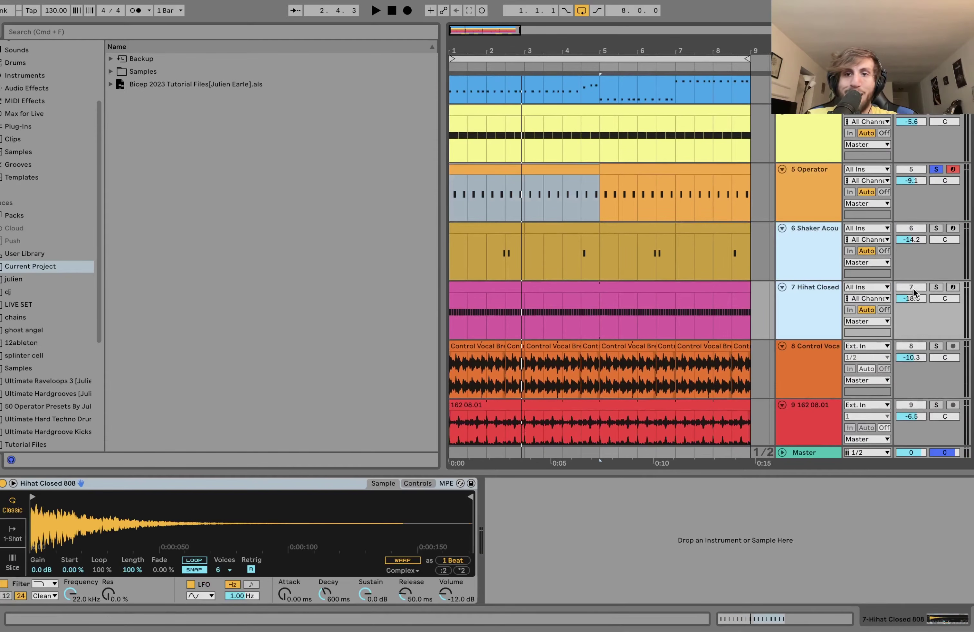
left_click(936, 287)
key("space")
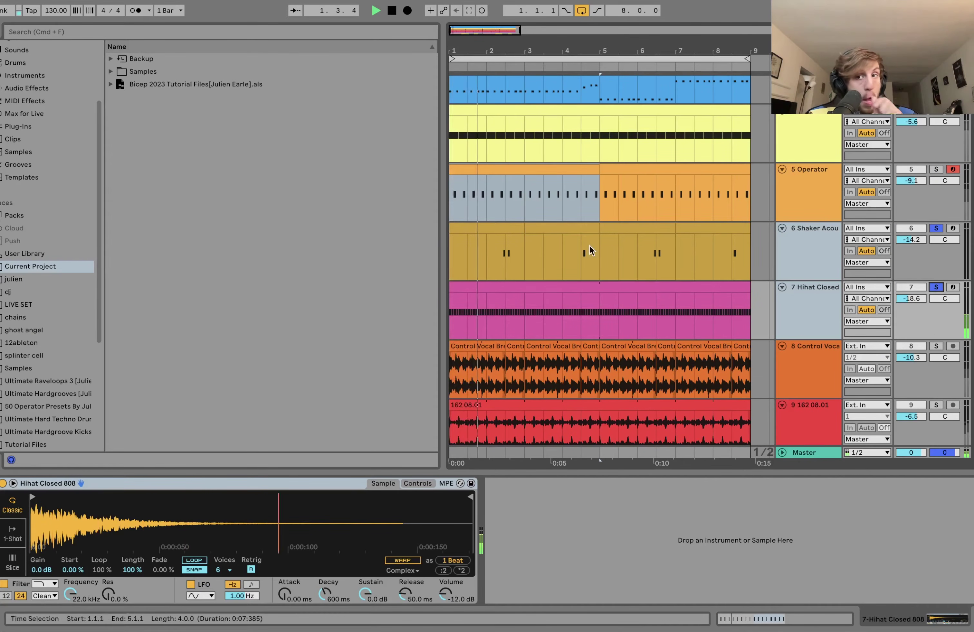
left_click(936, 169)
key("space")
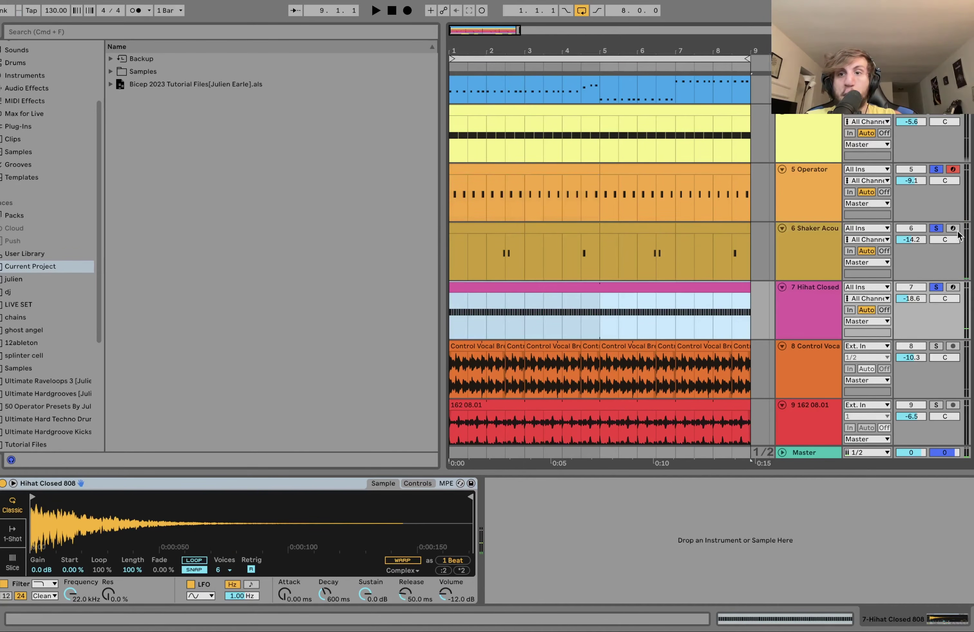
Play the Hihat Closed track alone and switch the solo to the Shaker Acoustified track
left_click(936, 287)
key("space")
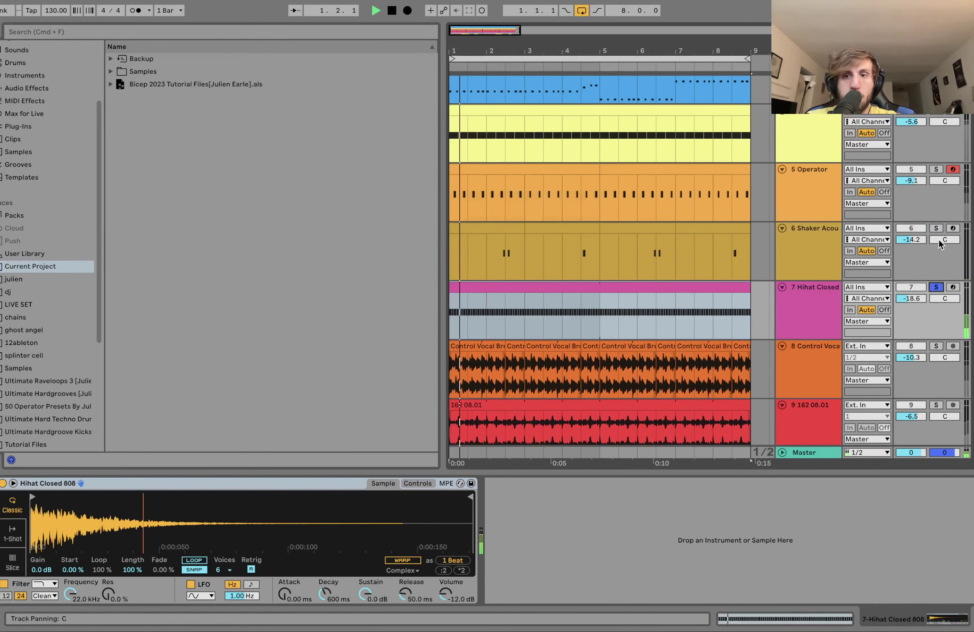
key("space")
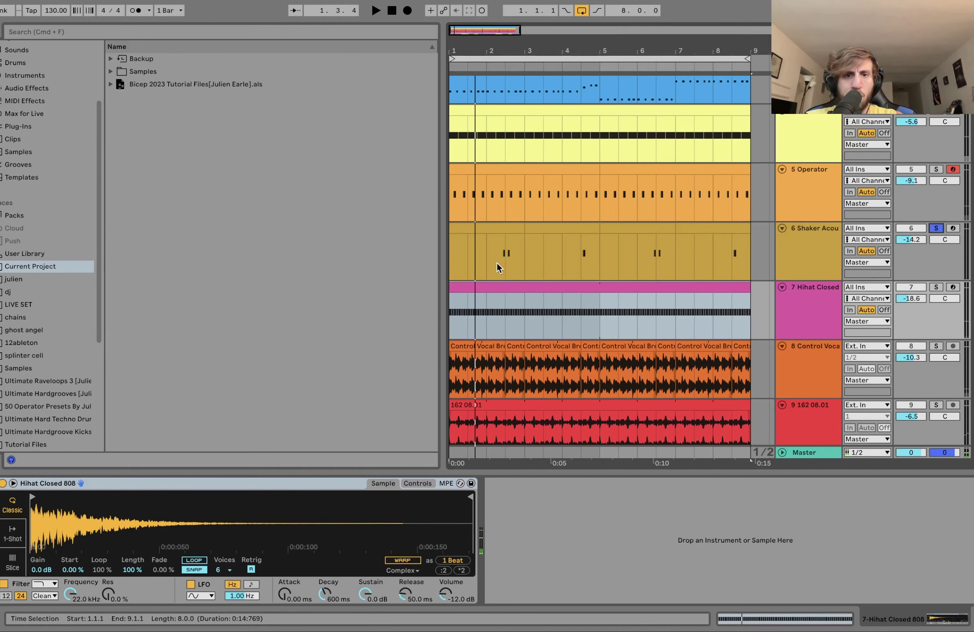
Play the shaker from bar 2 with the 5 Operator track also soloed, and select the first shaker clip
left_click(487, 252)
key("space")
left_click(936, 170)
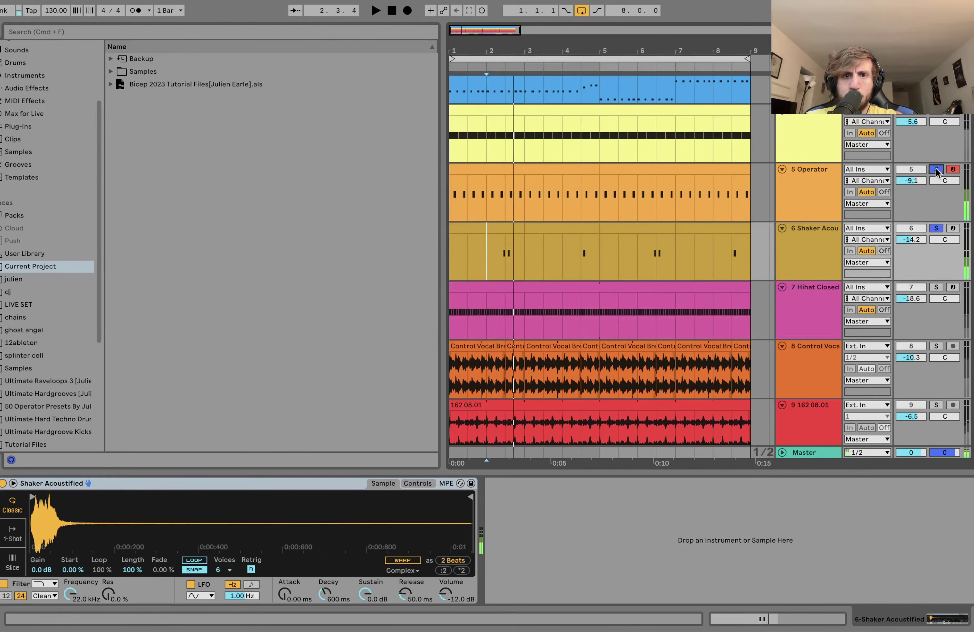
key("space")
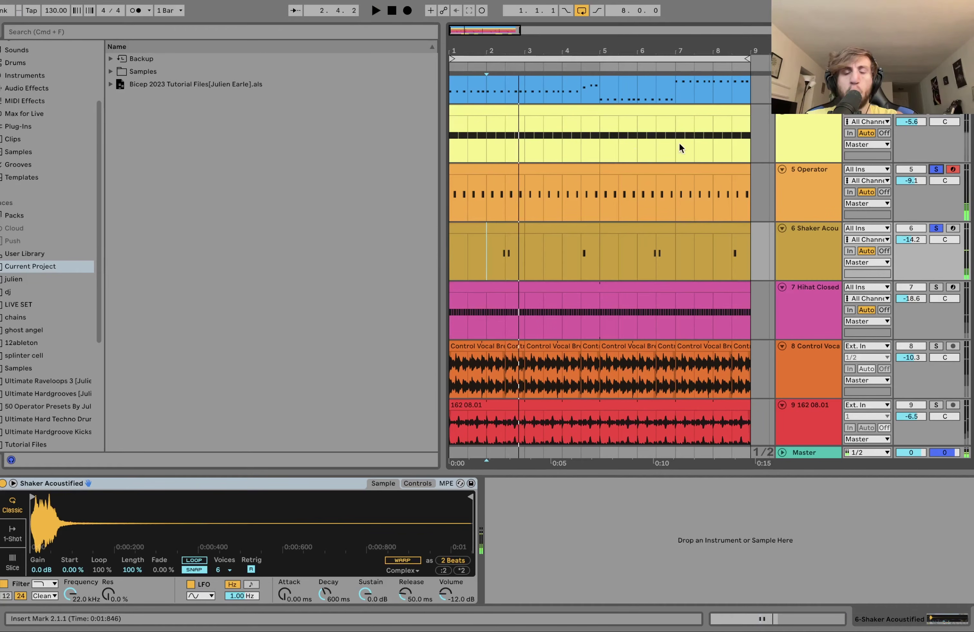
left_click(489, 235)
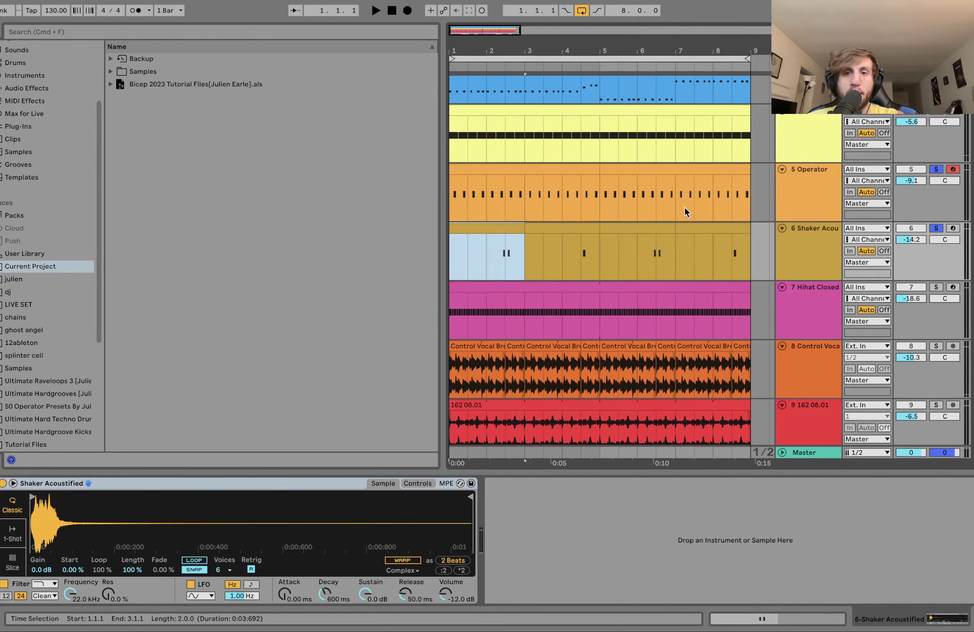
Play the closed hi-hat alone and bring the shaker into the solo during playback
left_click(936, 287)
key("space")
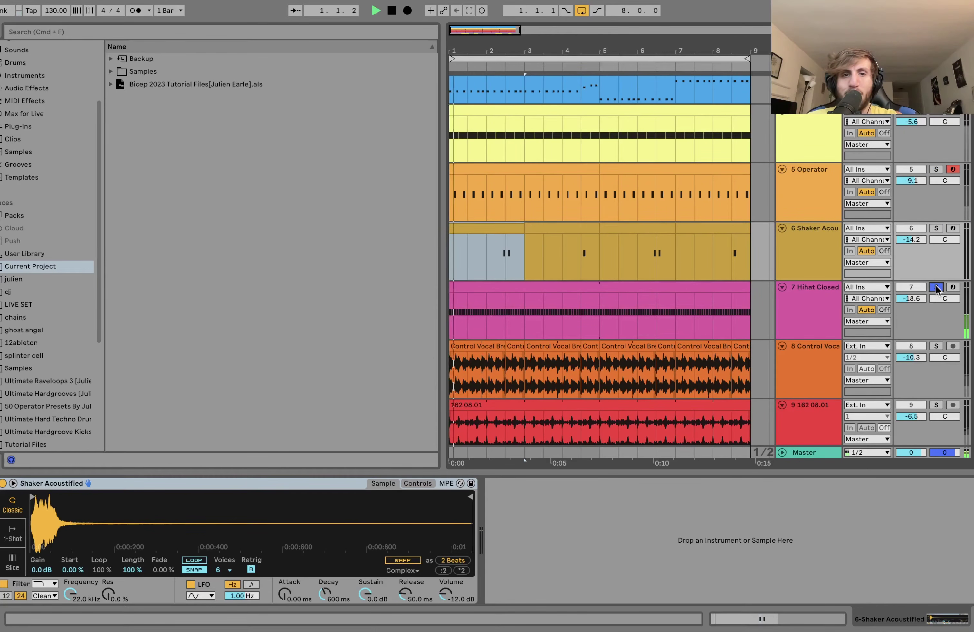
left_click(936, 228, "super")
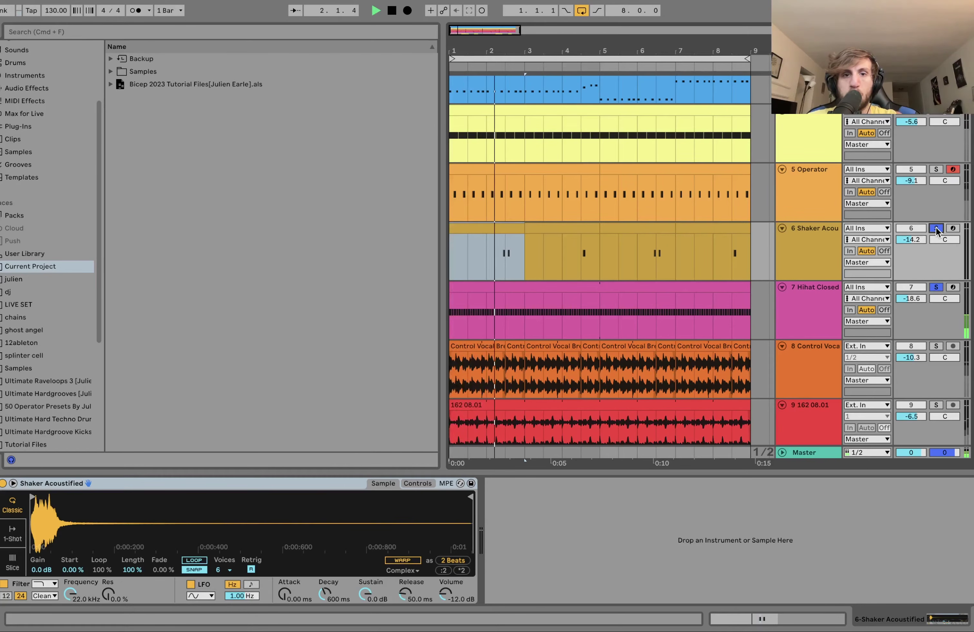
key("space")
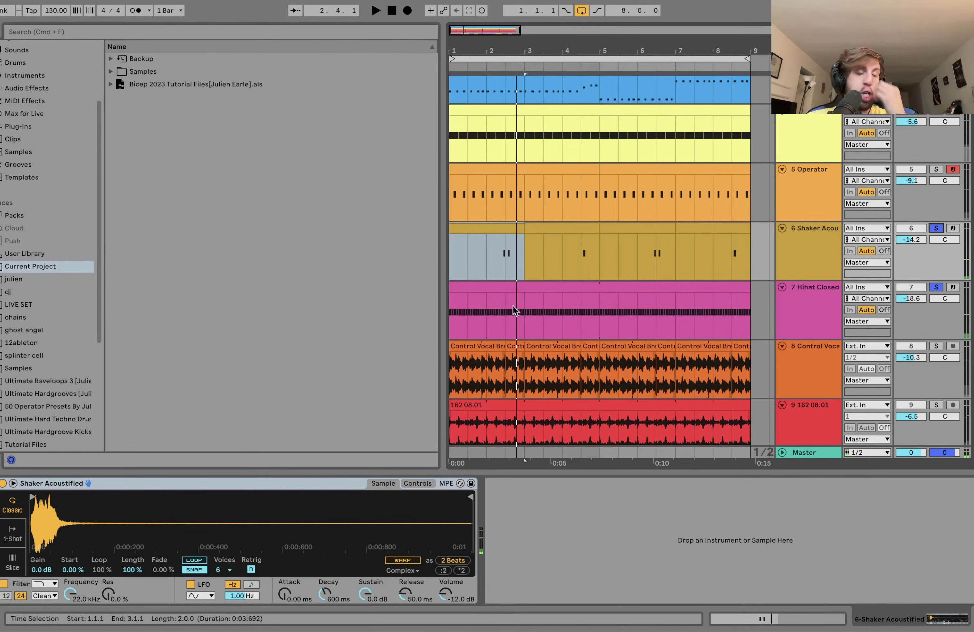
Clear the shaker and hi-hat solos and play all the tracks together from bar 2
scroll(572, 278, "down", 1)
scroll(572, 278, "down", 5)
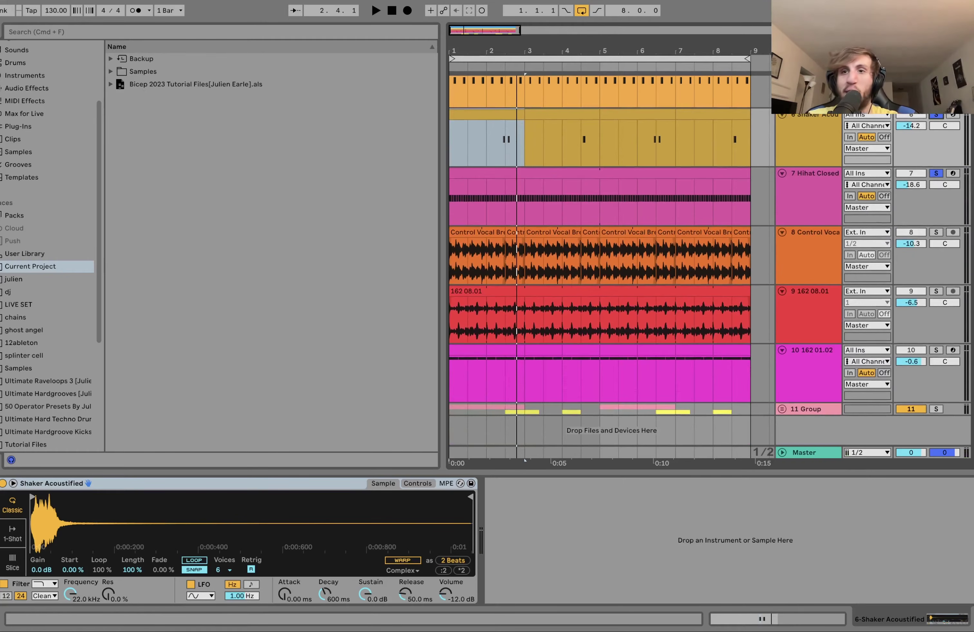
left_click(932, 116)
left_click(486, 152)
key("space")
key("space")
Solo the Control Vocal Break and 162 08.01 tracks, play them together, and select the first Control Vocal Break clip
left_click(811, 241)
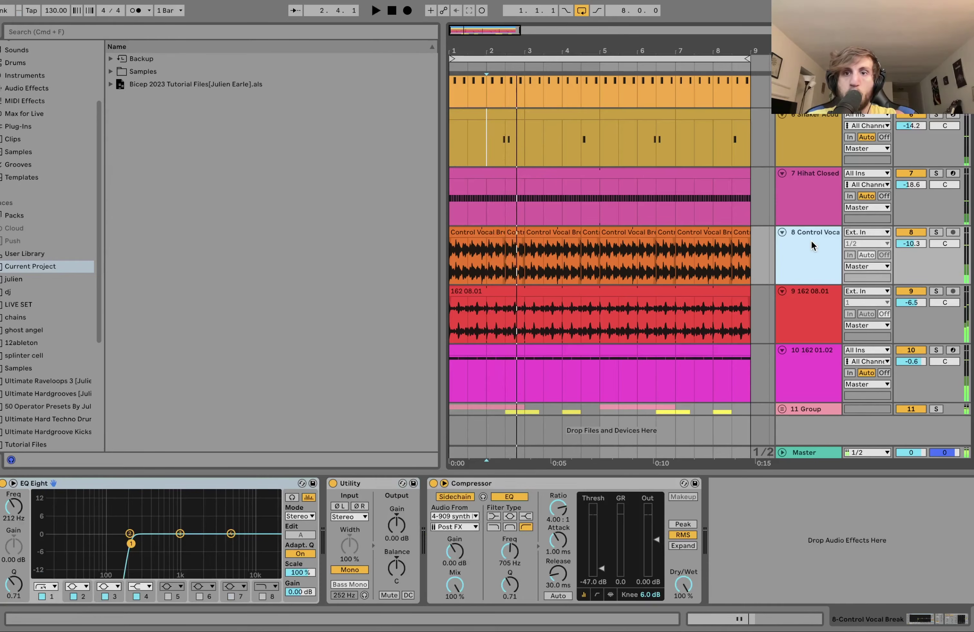
left_click(795, 308, "shift")
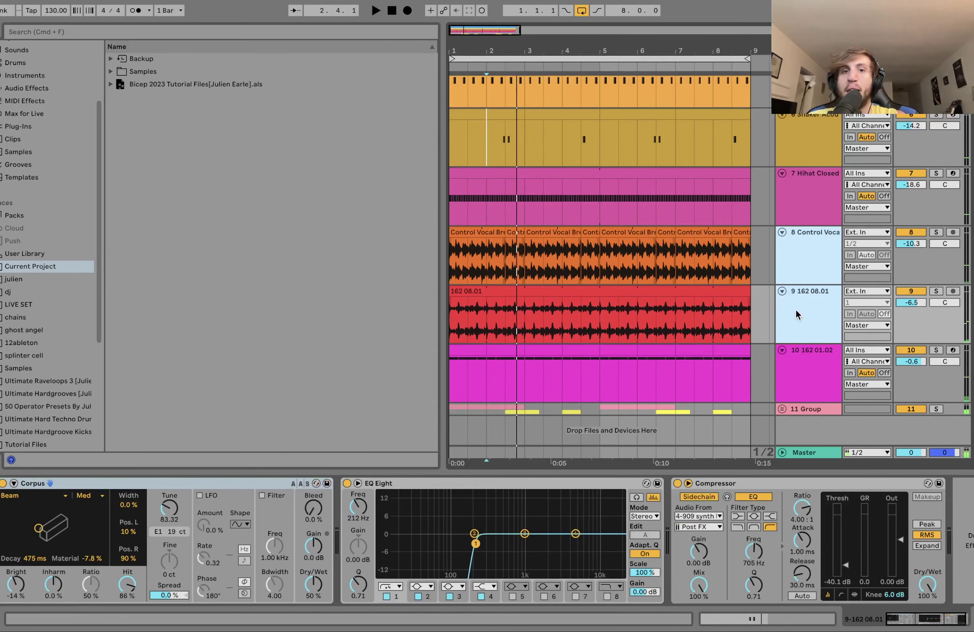
left_click(936, 291)
key("space")
left_click(463, 232)
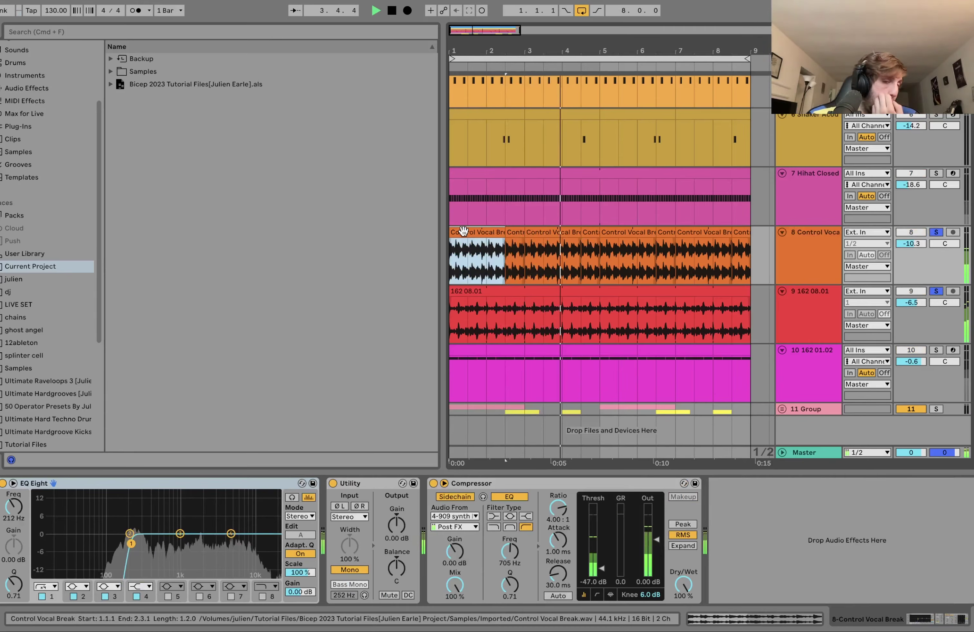
key("space")
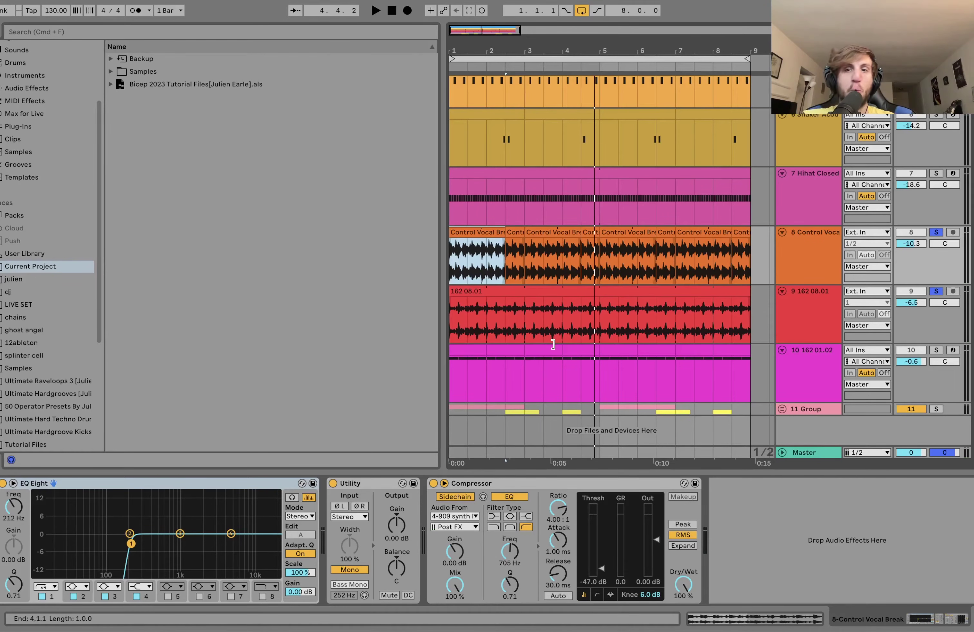
Play the Control Vocal Break track alone, switch the solo to 162 08.01, and display the latter's device chain
left_click(936, 292)
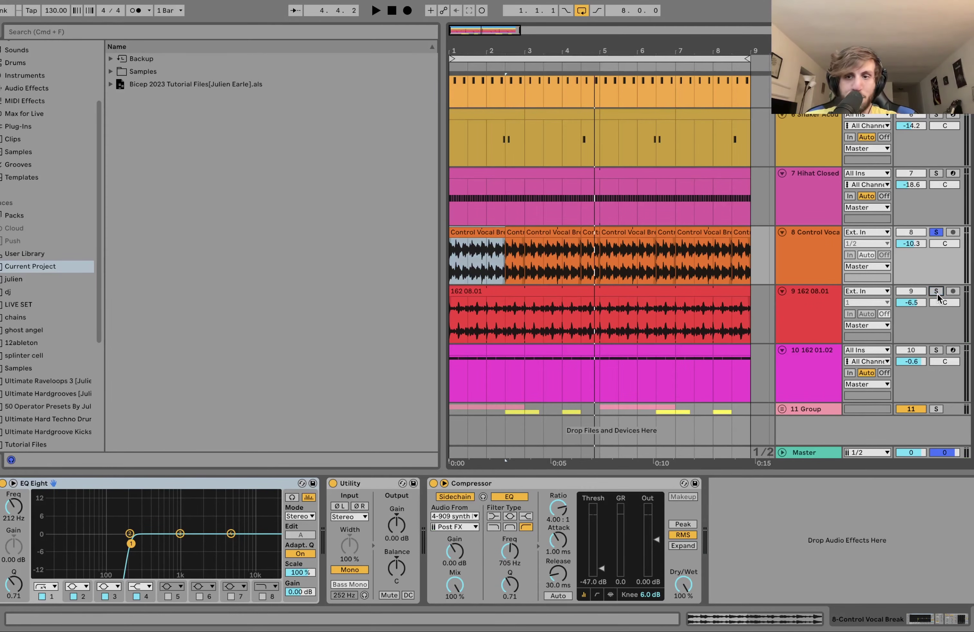
key("space")
left_click(936, 292)
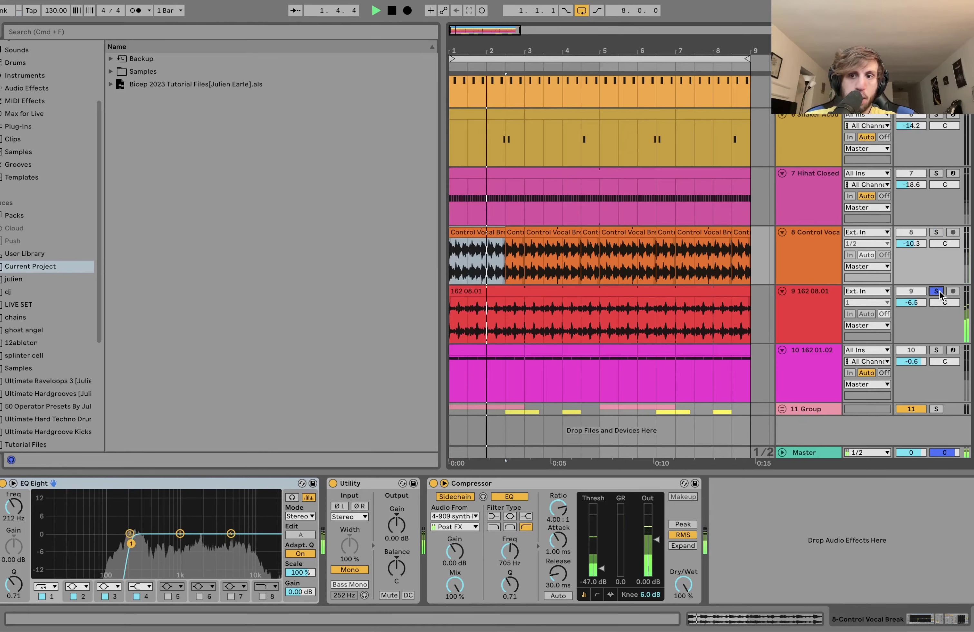
left_click(803, 315)
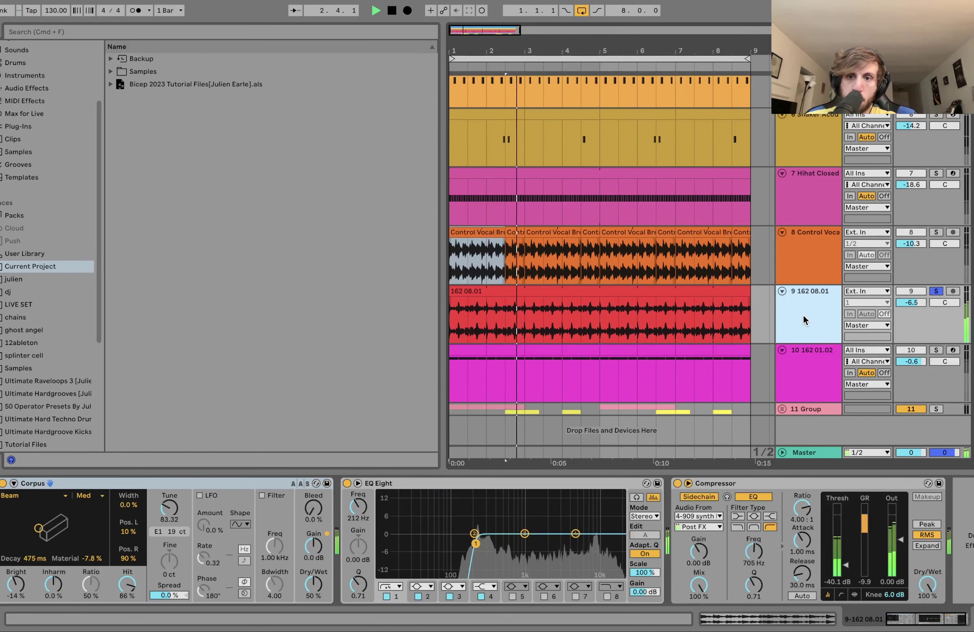
Solo the Control Vocal Break track and play it with its EQ Eight, Utility and Compressor chain displayed
left_click(816, 251)
key("space")
left_click(936, 234)
key("space")
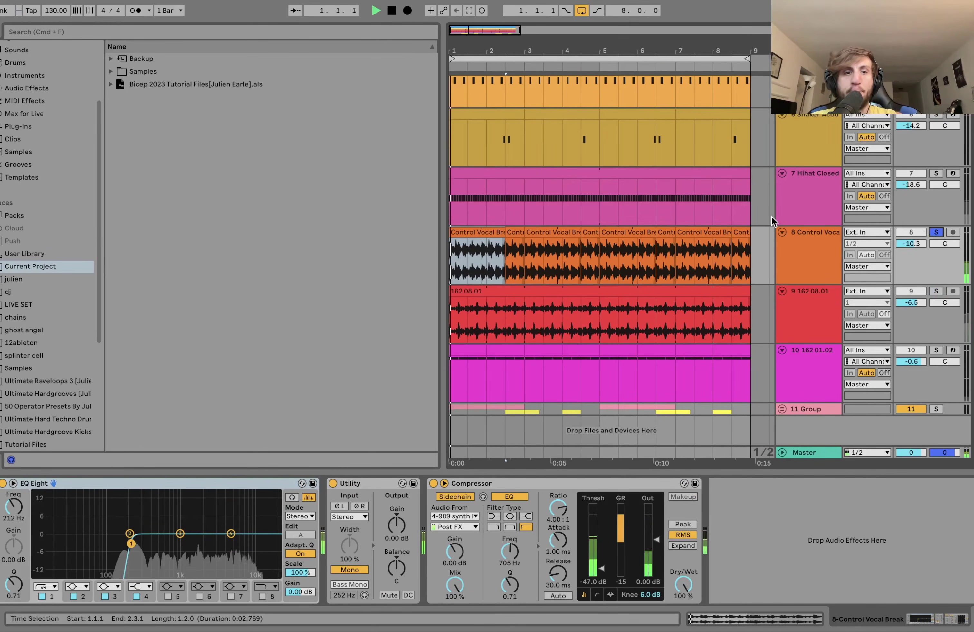
key("space")
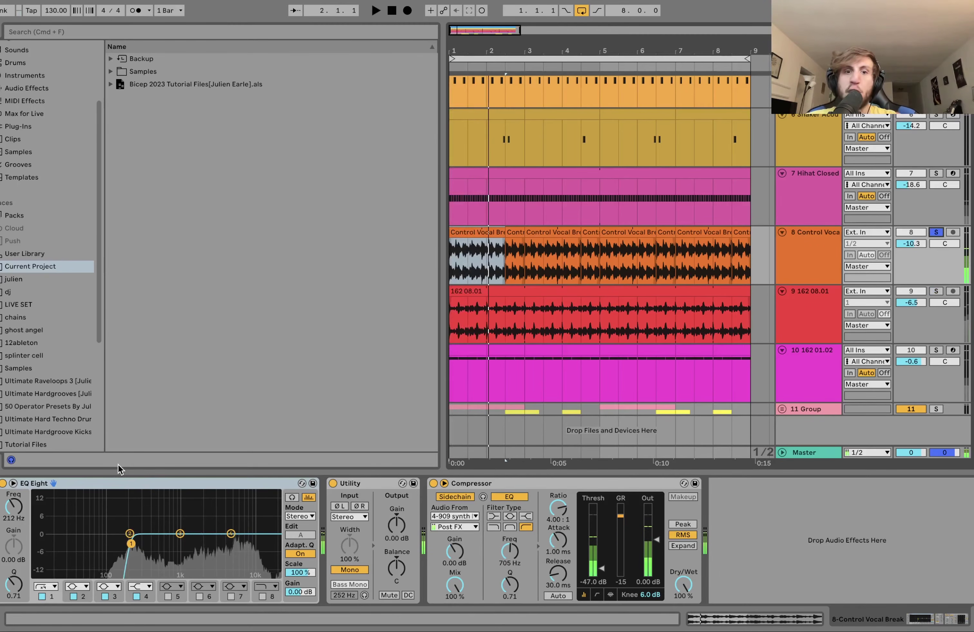
Audition the Control Vocal Break together with the soloed 909 synth kick and 5 Operator tracks
scroll(703, 192, "up", 5)
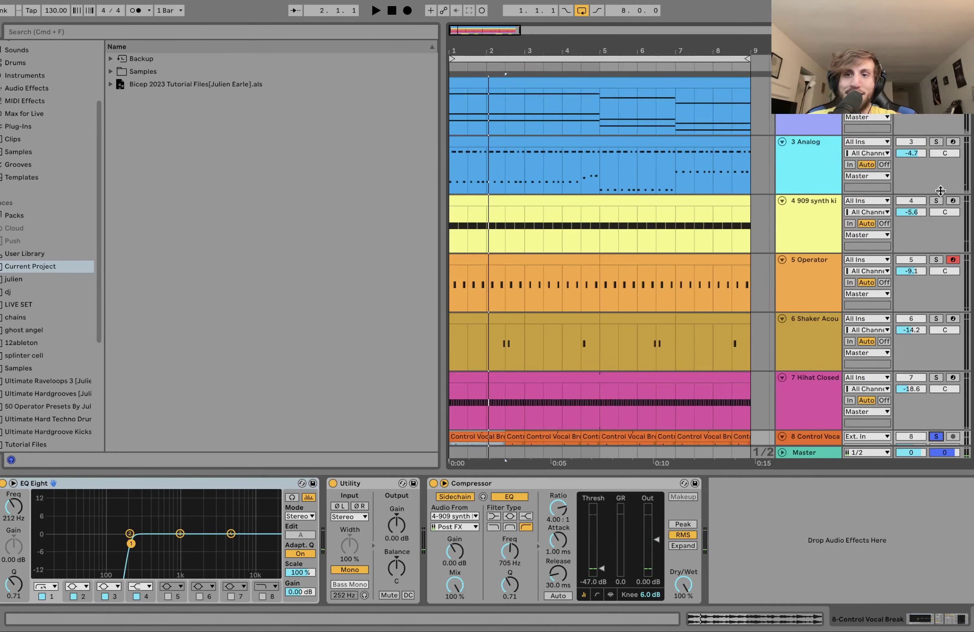
key("space")
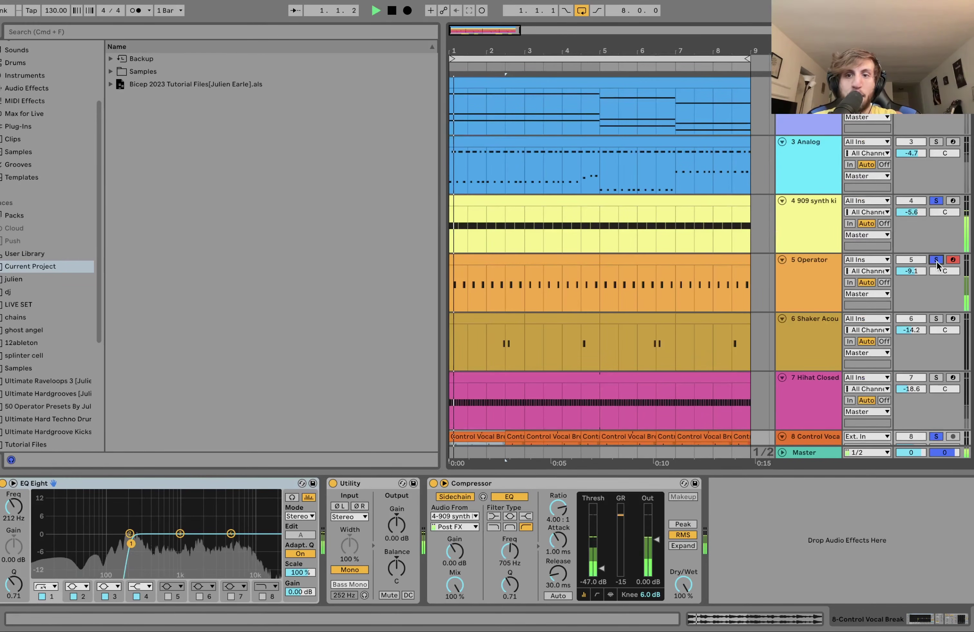
scroll(937, 265, "down", 5)
key("space")
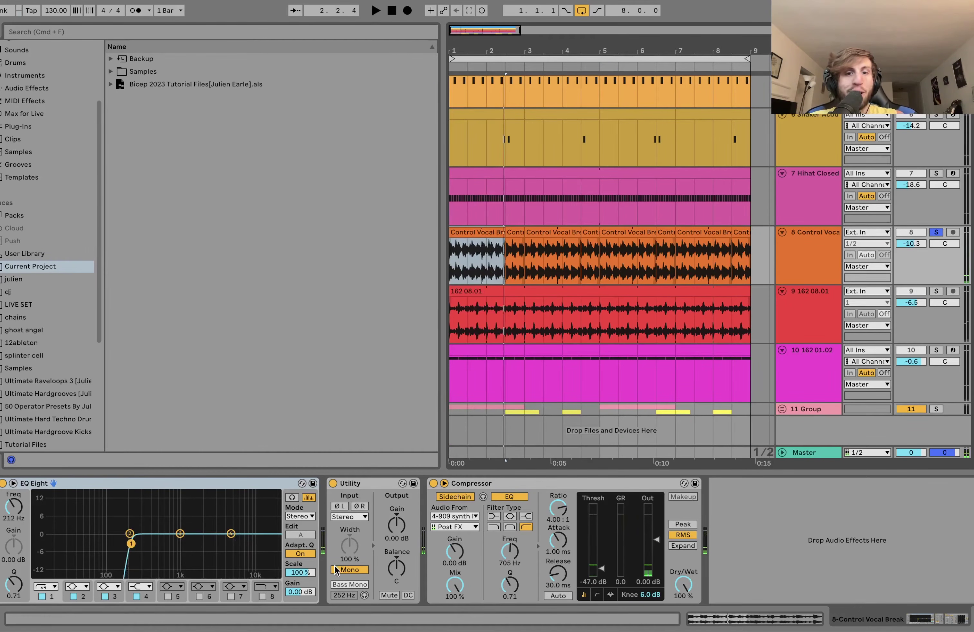
Solo the 162 08.01 track, display its device chain, and audition the break while toggling Corpus
left_click(936, 291)
key("space")
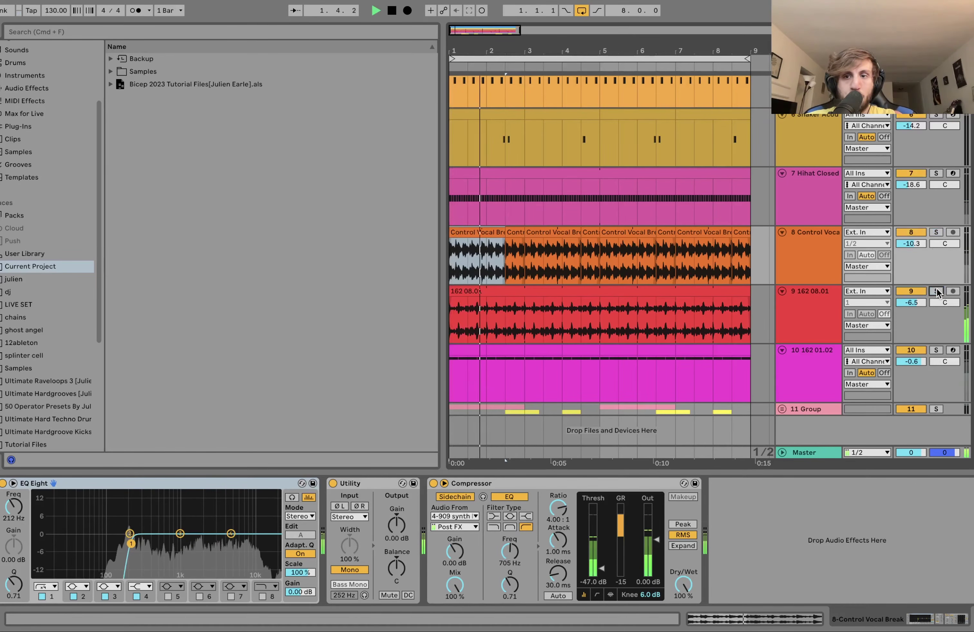
left_click(807, 310)
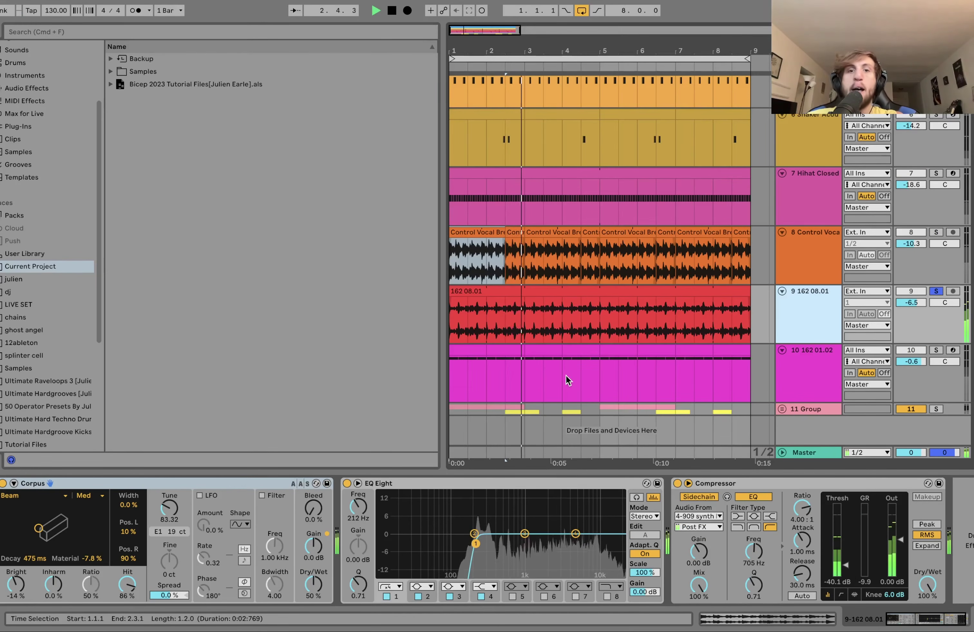
key("space")
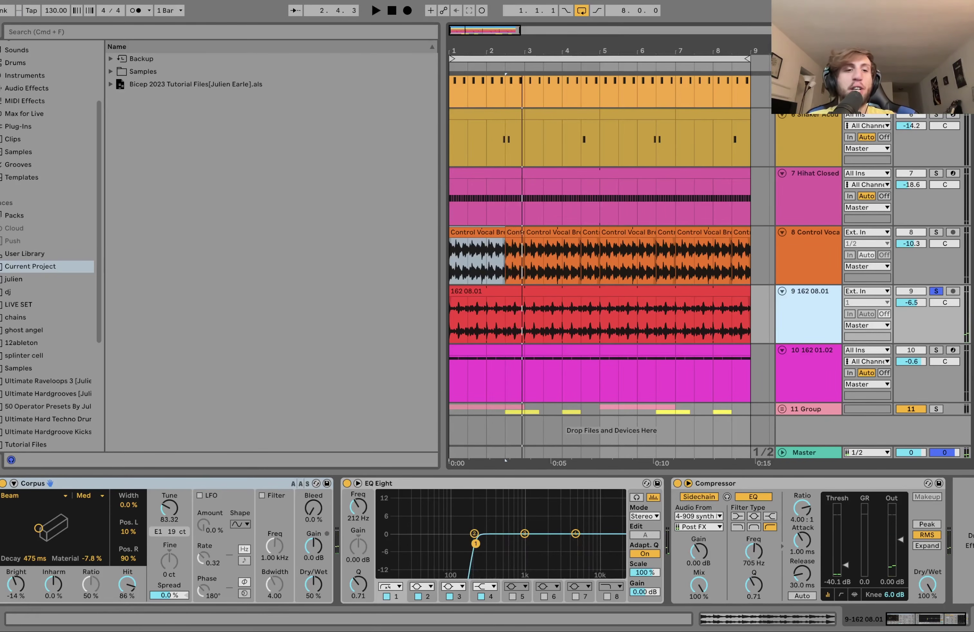
key("space")
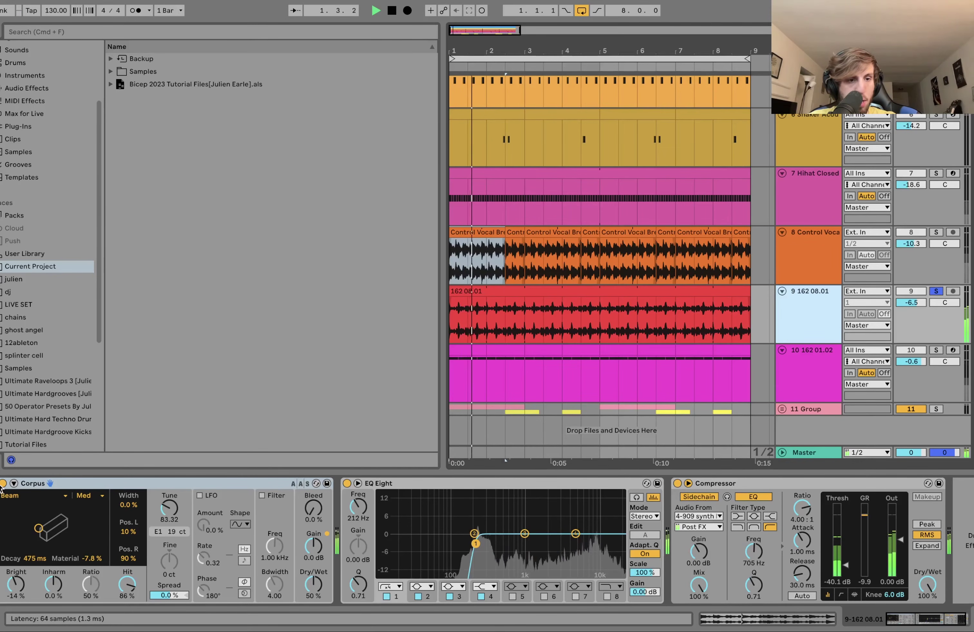
left_click(3, 484)
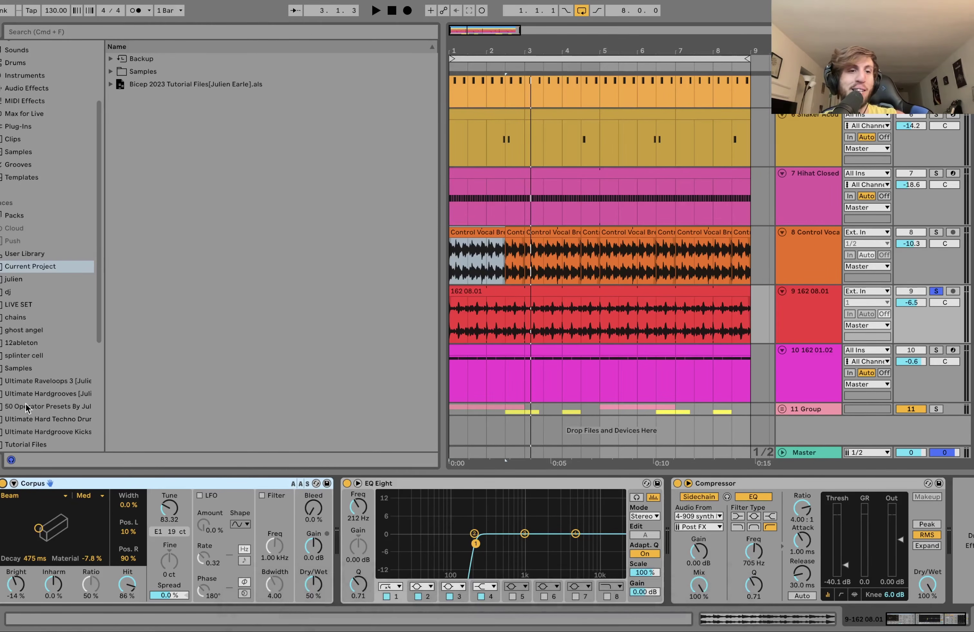
List the audio effects in the browser and play the soloed 162 08.01 break
left_click(23, 88)
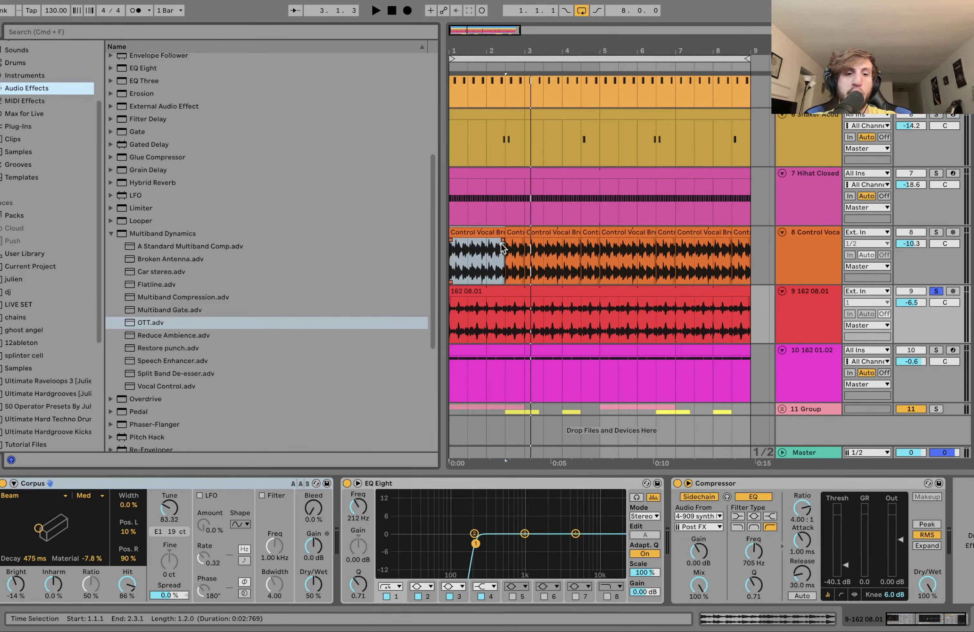
scroll(503, 263, "up", 10)
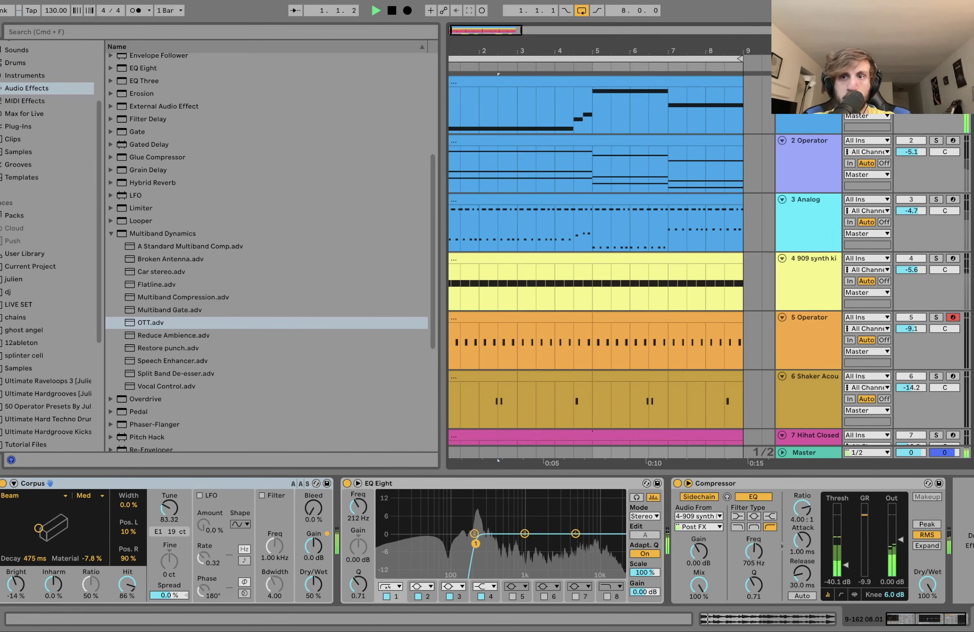
scroll(595, 262, "down", 10)
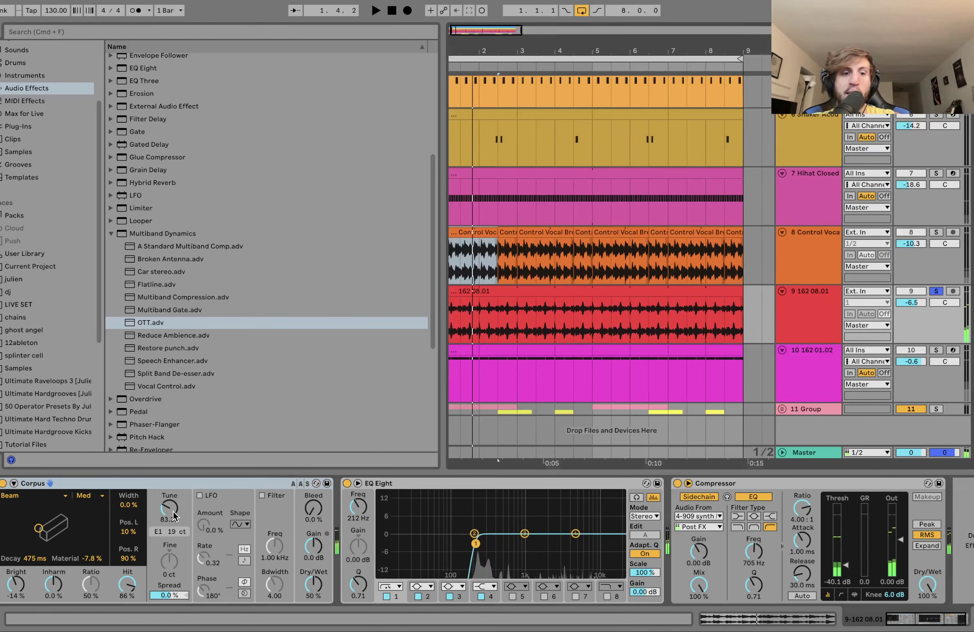
Sweep Corpus's Tune on the 162 08.01 track while auditioning the break, ending at 80.61
left_click_drag(169, 509, 169, 499)
key("space")
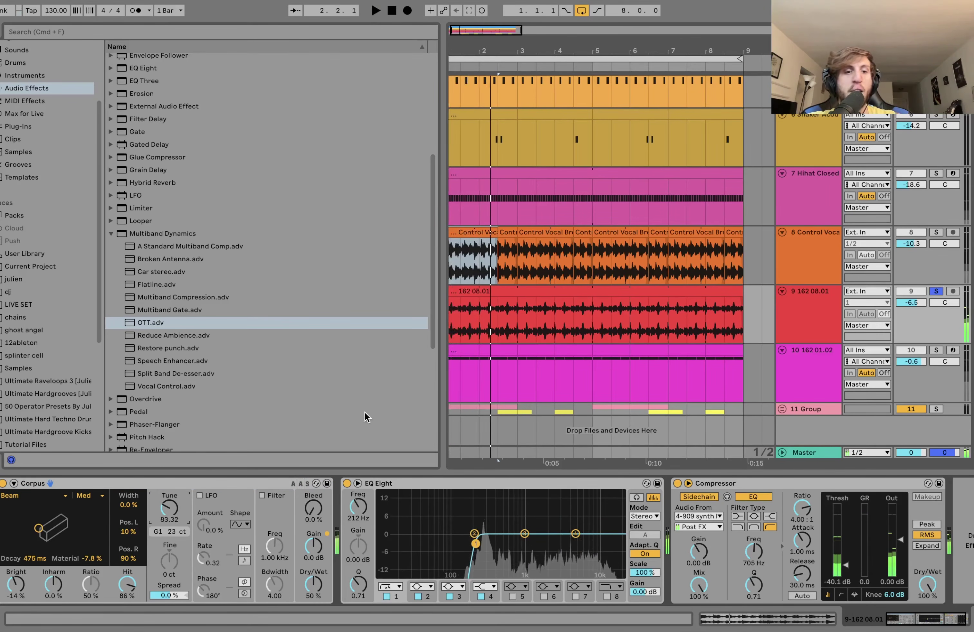
key("space")
key("0")
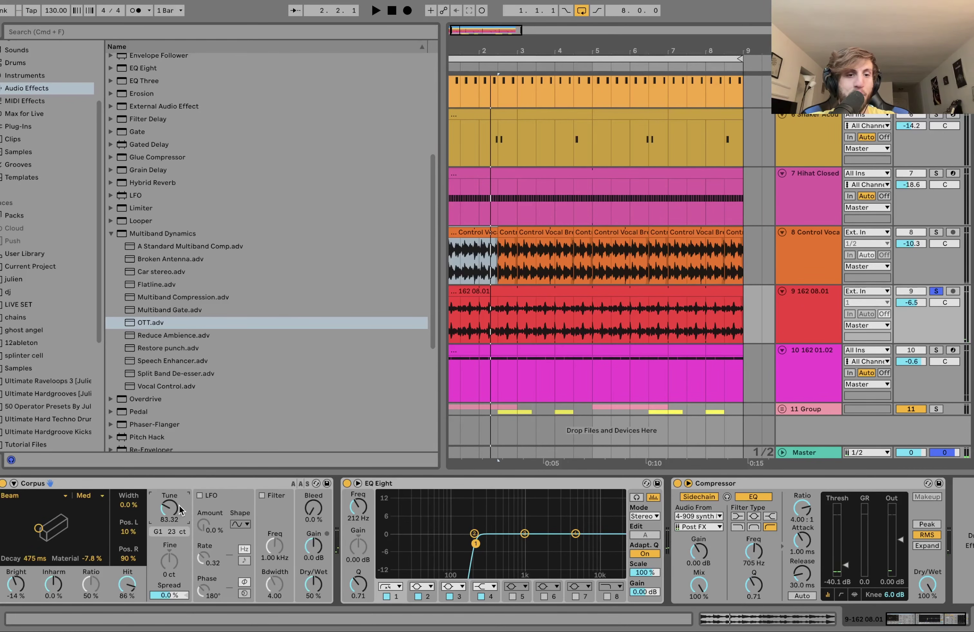
key("space")
left_click_drag(175, 512, 175, 508)
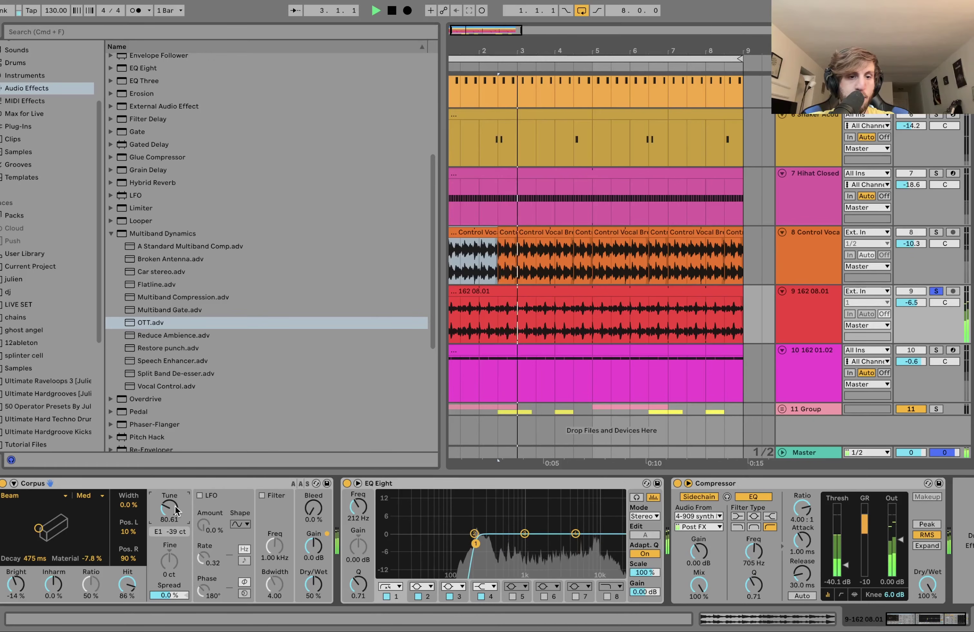
key("space")
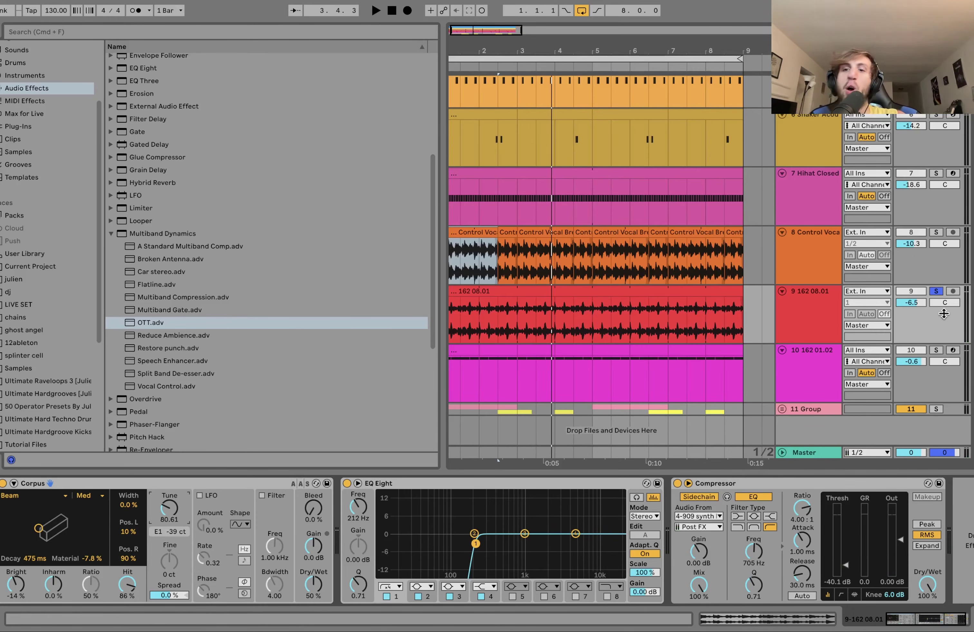
Replay the 162 08.01 break with the retuned Corpus and select its clip in the arrangement
key("space")
left_click(823, 322)
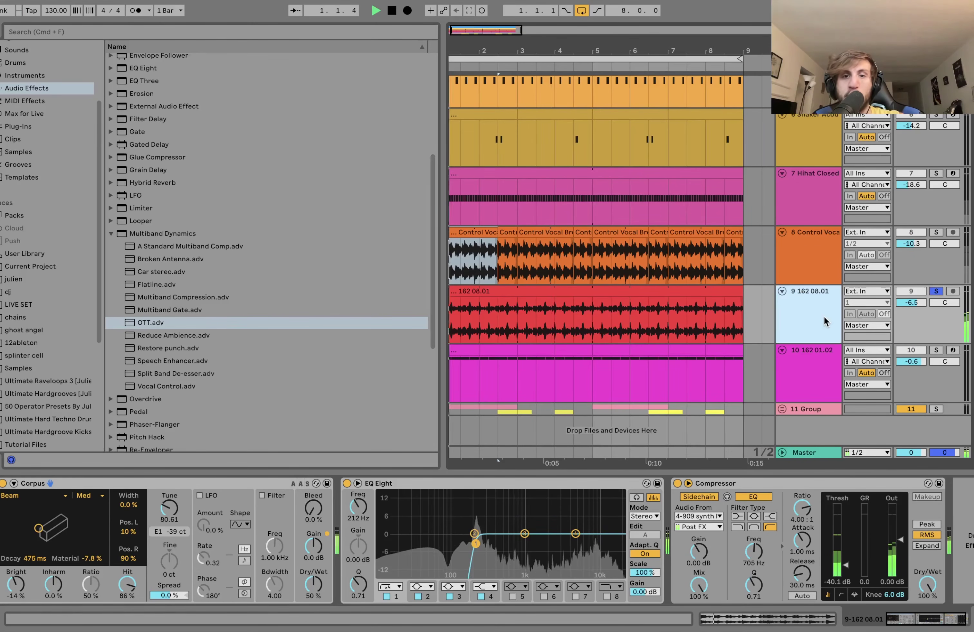
left_click(547, 287)
key("space")
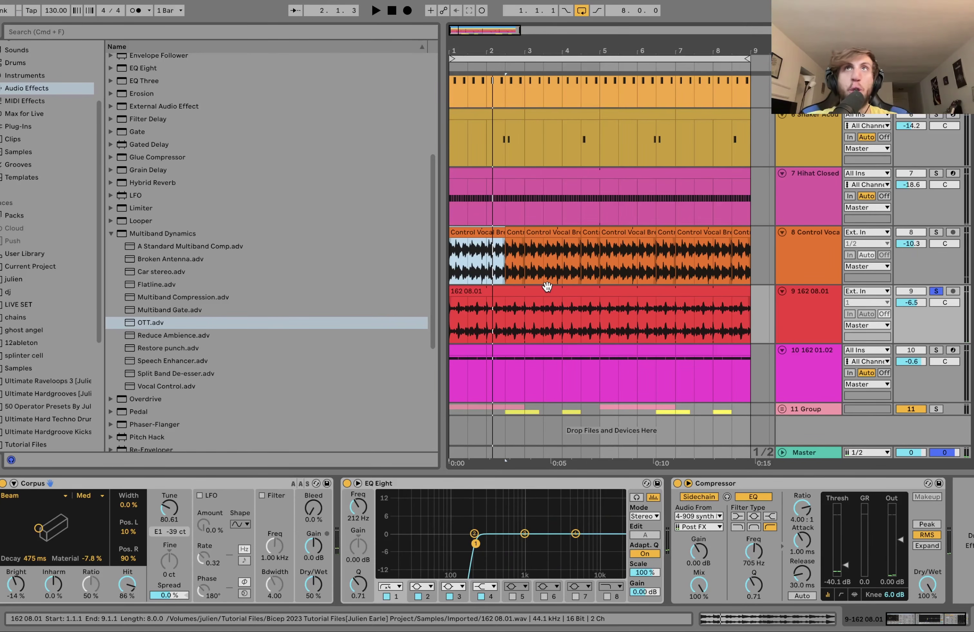
left_click(547, 286)
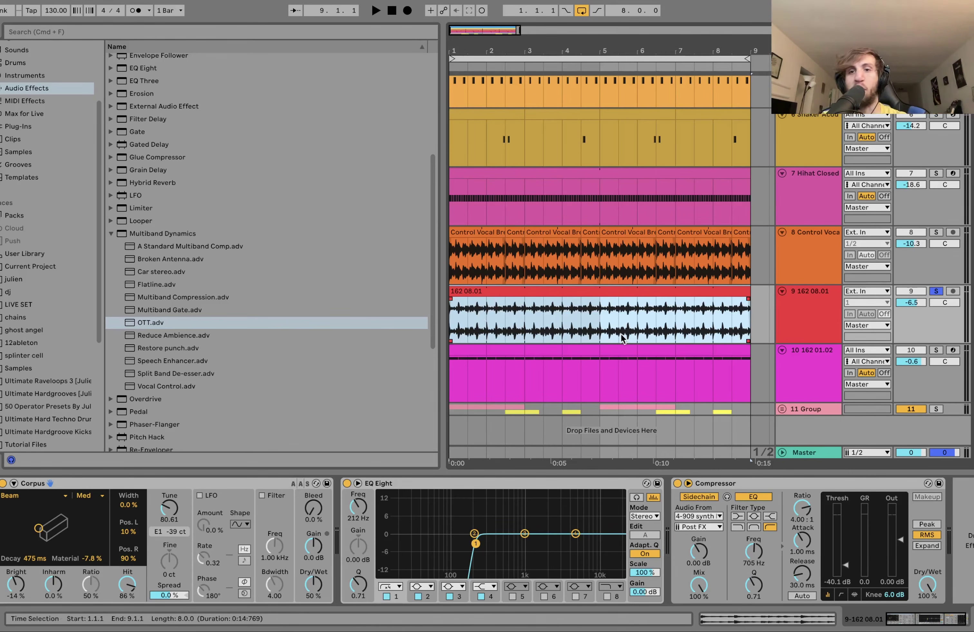
Solo the 162 01.02 track and play it with its Simpler displayed
left_click(932, 350)
key("space")
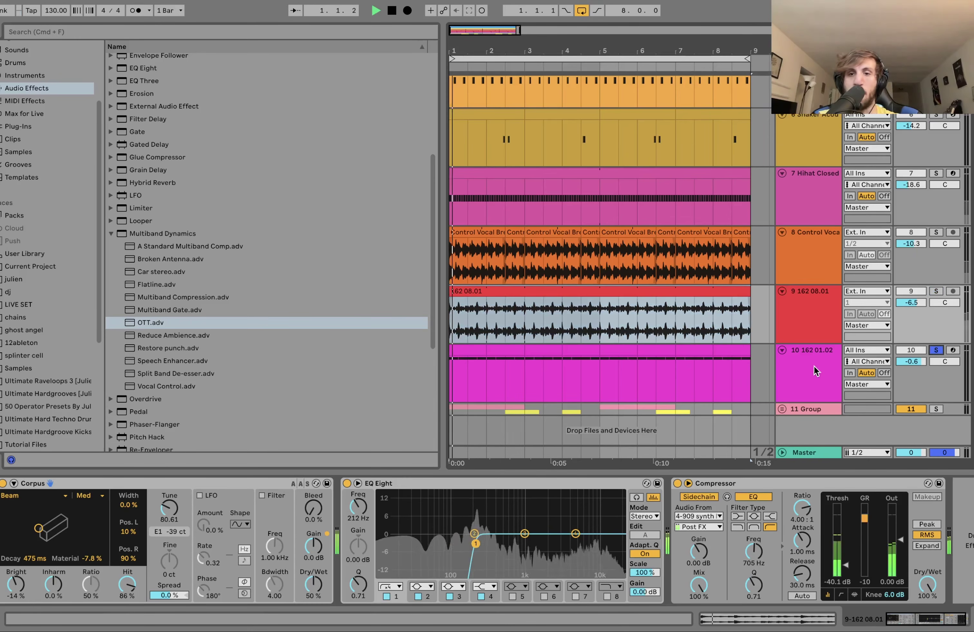
left_click(787, 374)
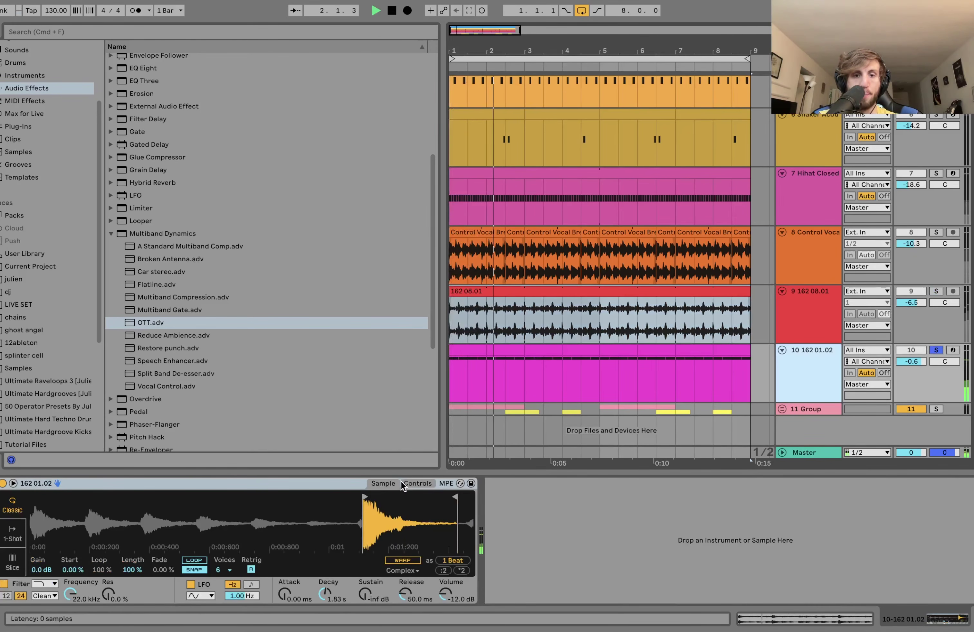
key("space")
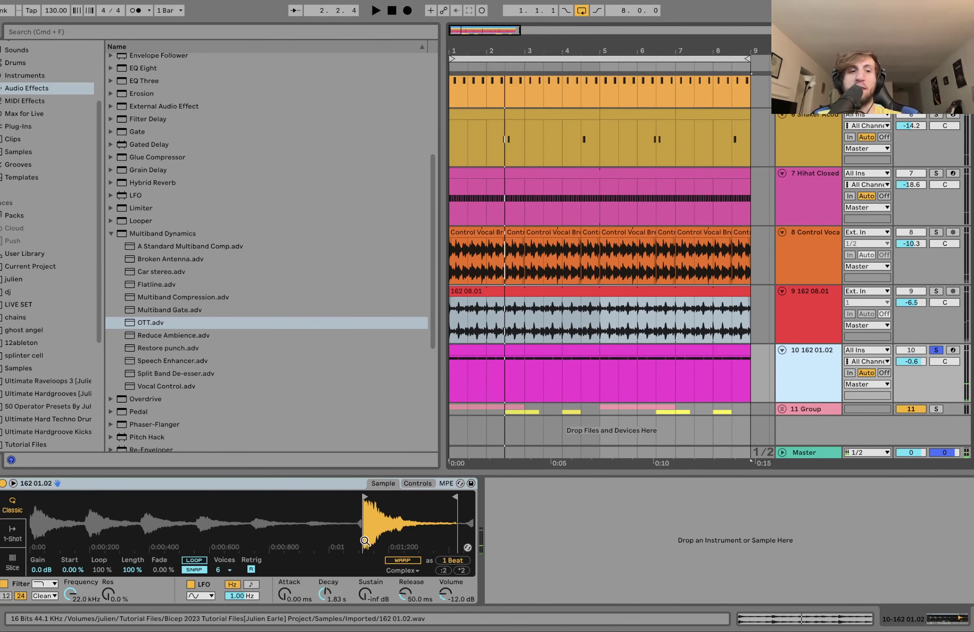
Locate the 162 01.02 sample in the browser and display its Simpler's Controls page while auditioning the track
right_click(373, 531)
left_click(400, 546)
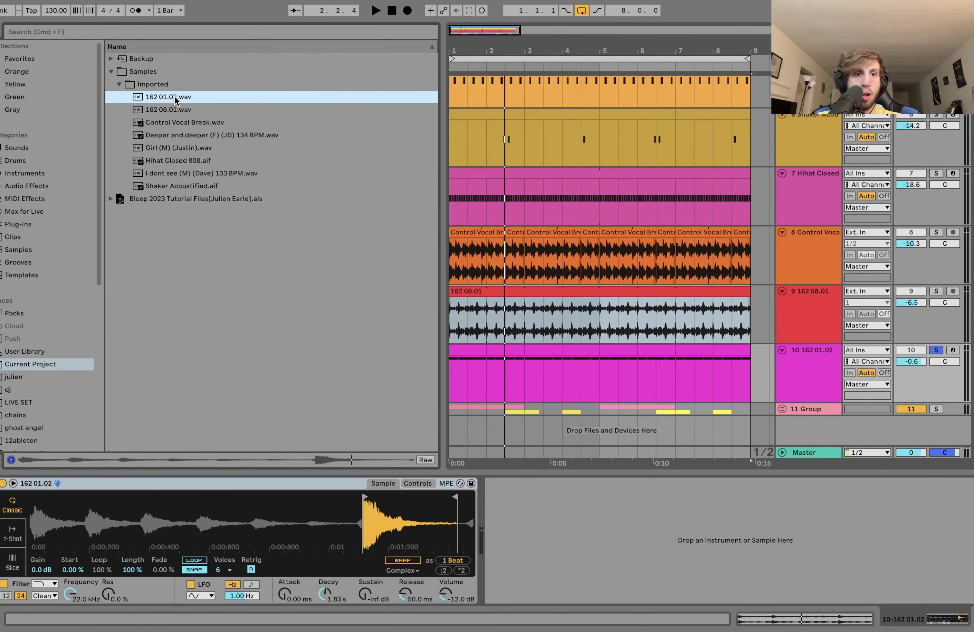
key("space")
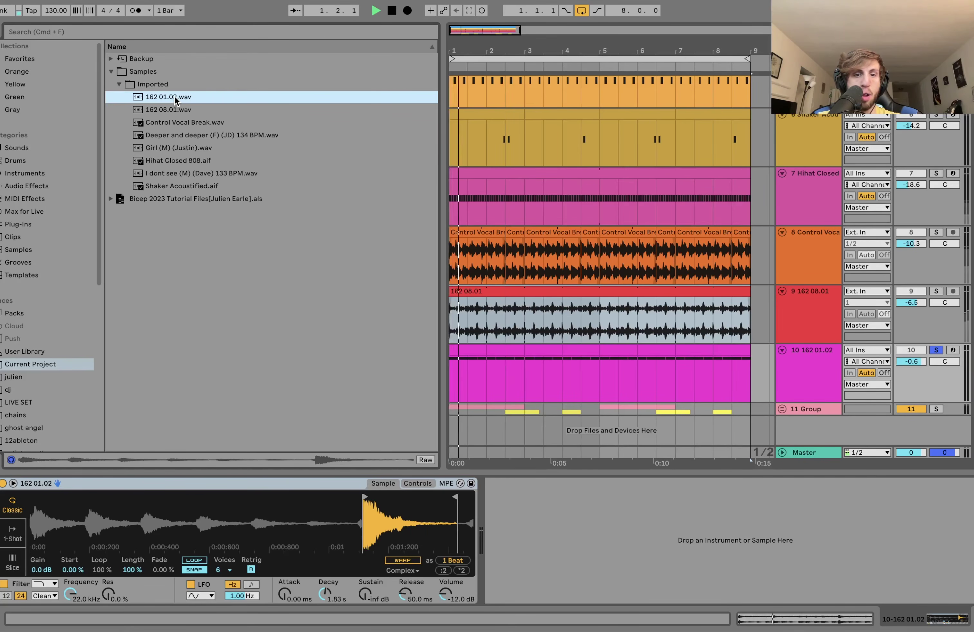
key("space")
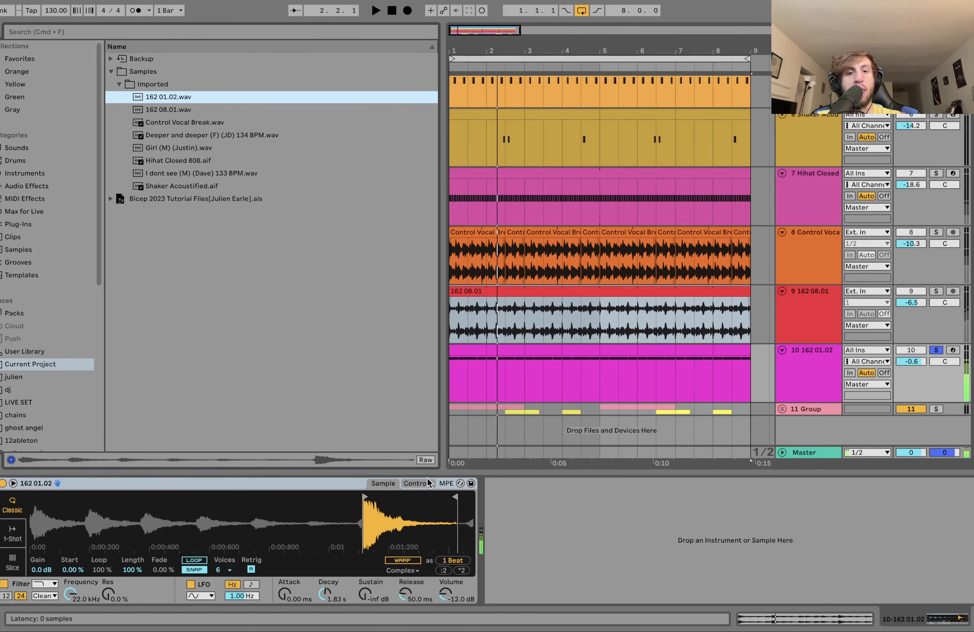
left_click(416, 484)
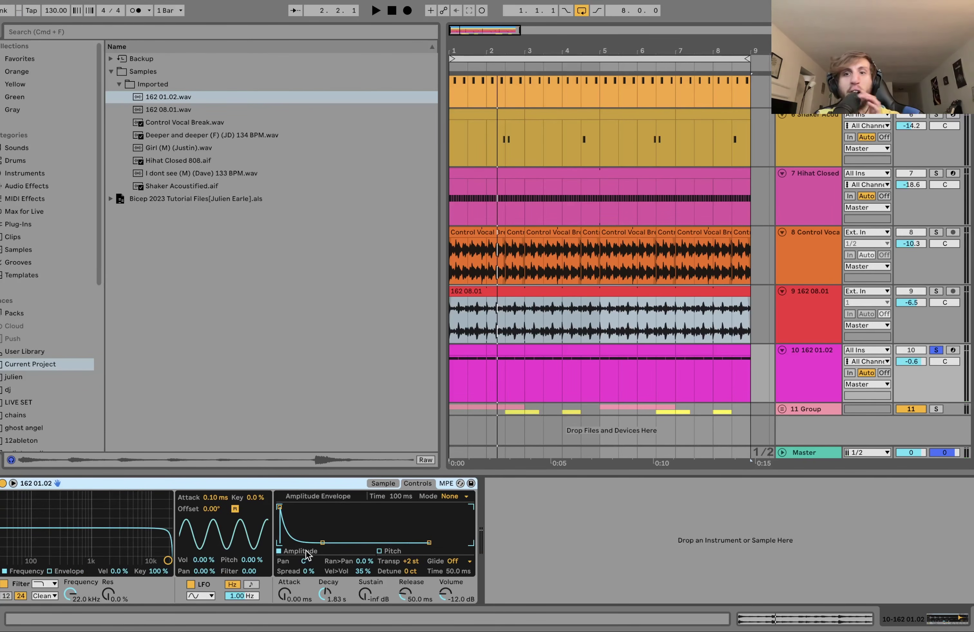
key("space")
Compare Control Vocal Break, 162 08.01 and 5 Operator by soloing them during playback, and return the solo to the 162 01.02 track
scroll(936, 324, "up", 3)
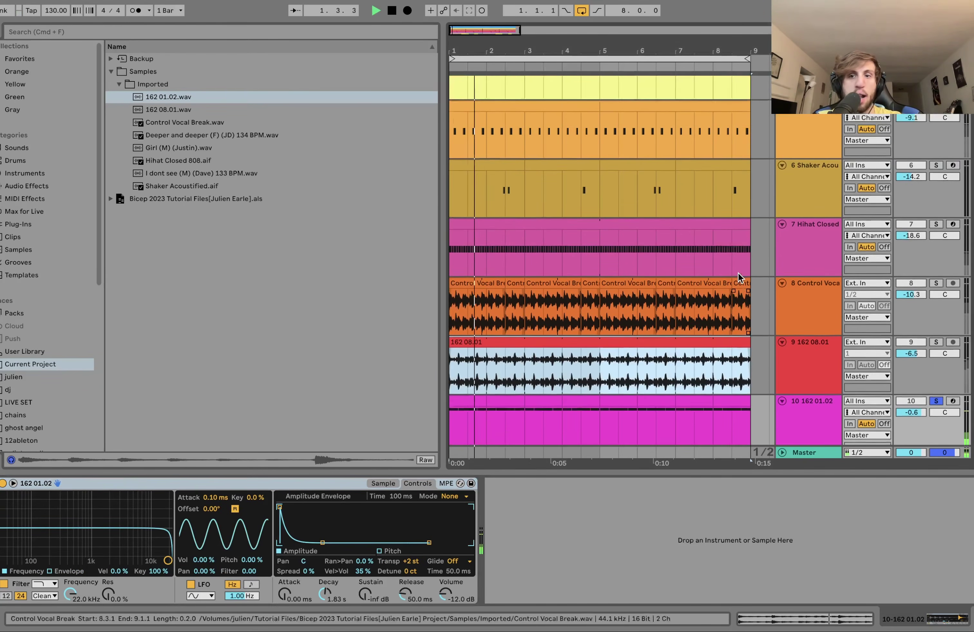
left_click(936, 309)
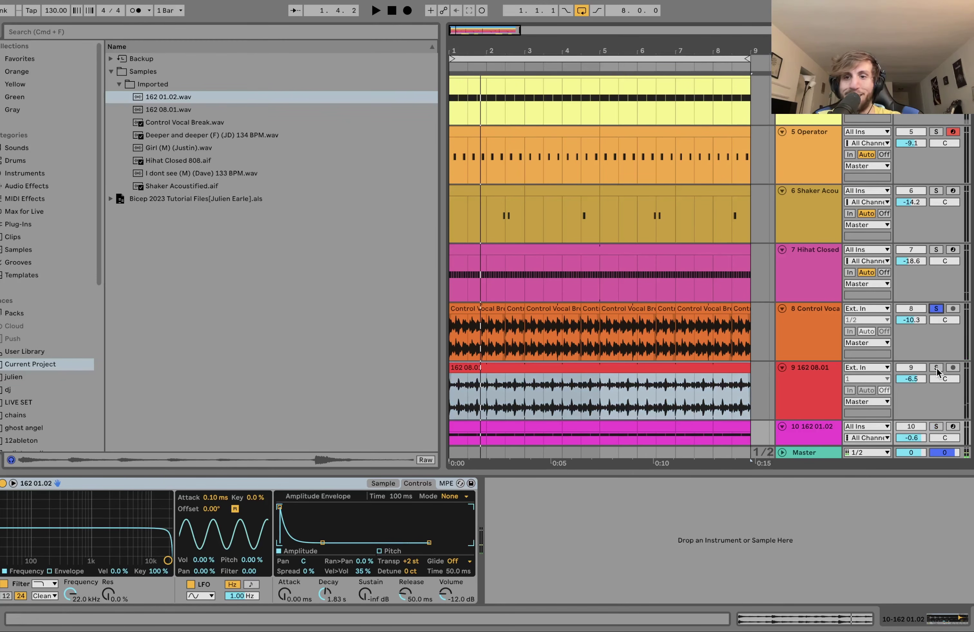
scroll(938, 431, "up", 5)
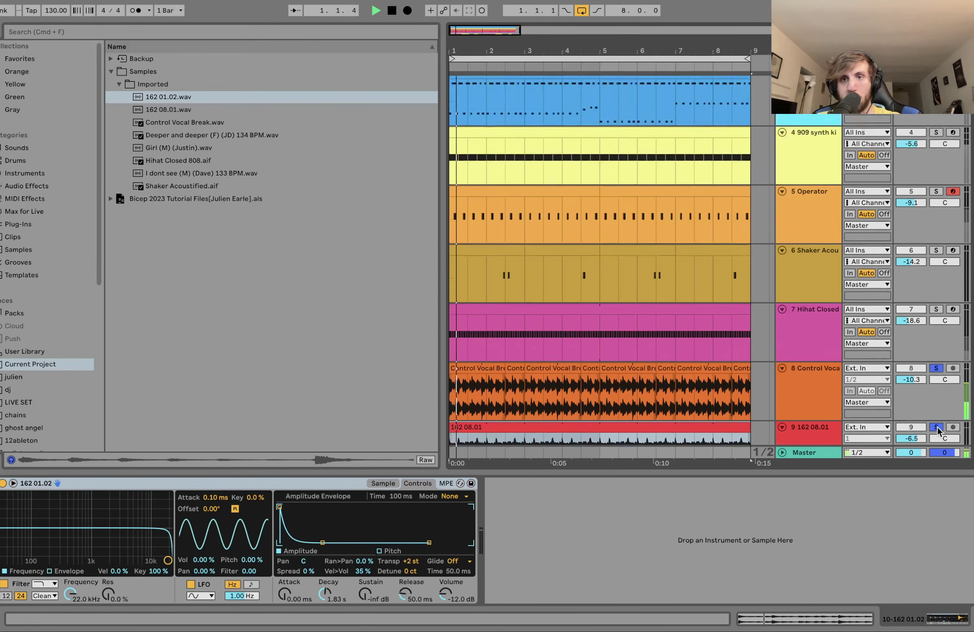
scroll(939, 425, "down", 2)
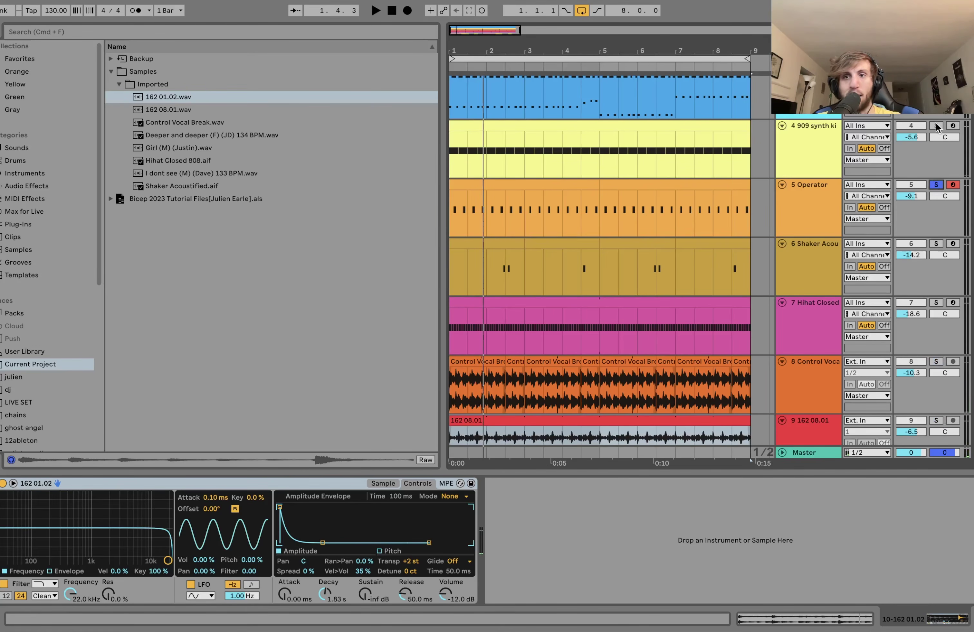
scroll(937, 128, "down", 4)
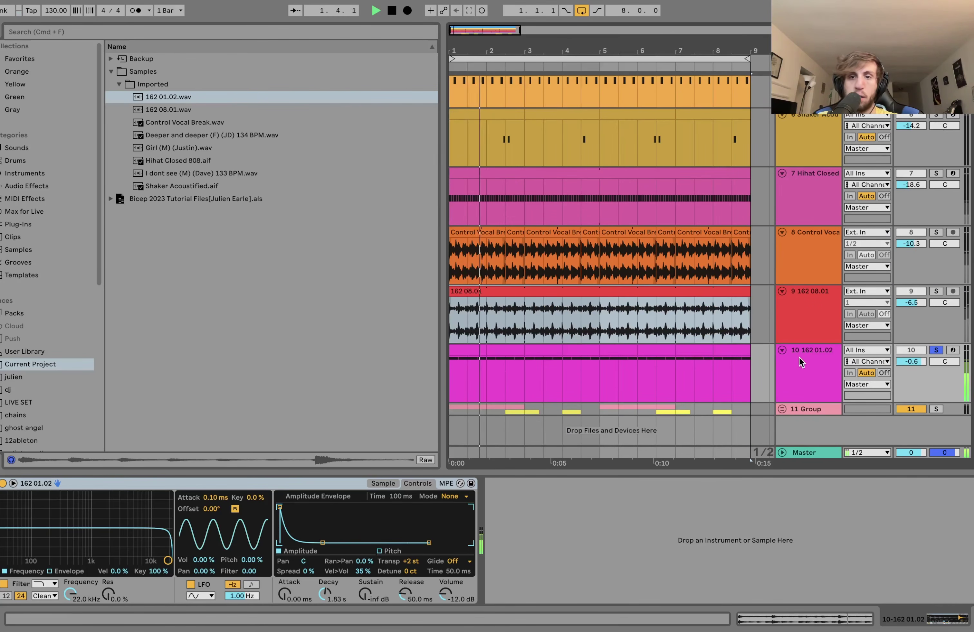
left_click(798, 380)
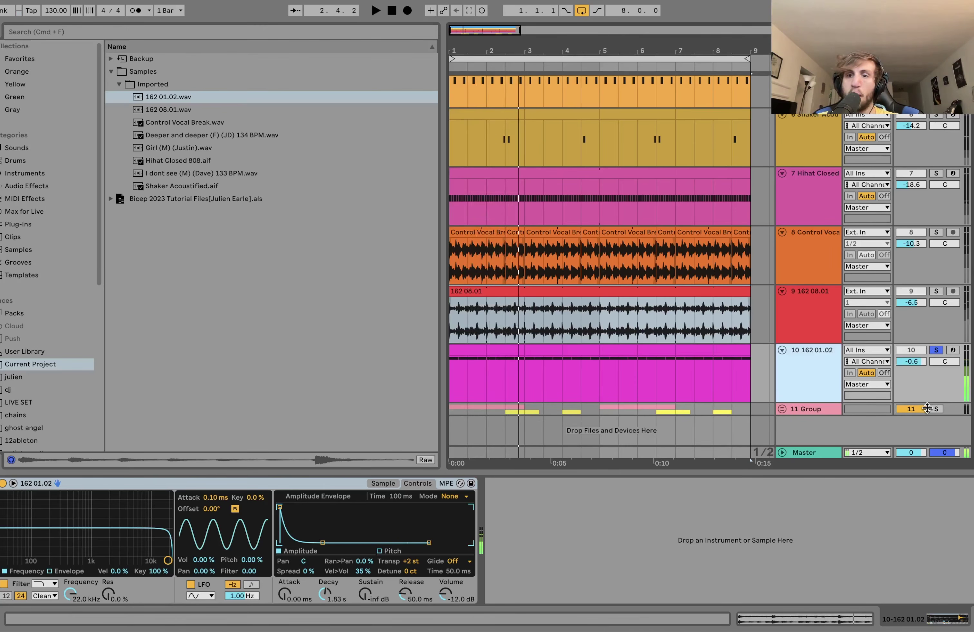
Solo and unfold the 11 Group, play it, and check the device chains of its two vocal tracks
left_click(935, 409)
left_click(782, 409)
scroll(809, 348, "down", 5)
key("space")
left_click(809, 347)
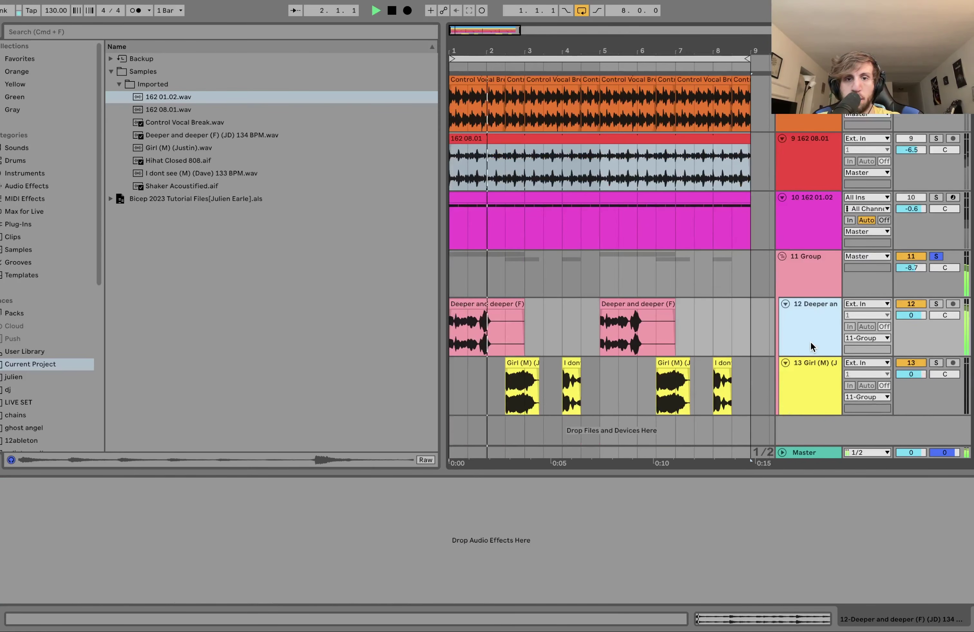
left_click(811, 380)
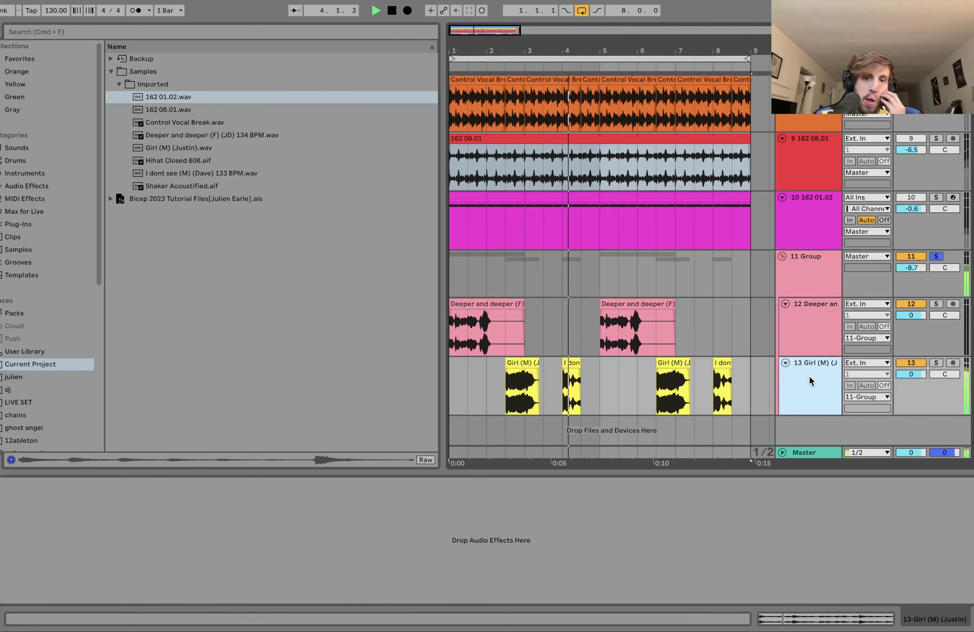
left_click(807, 289)
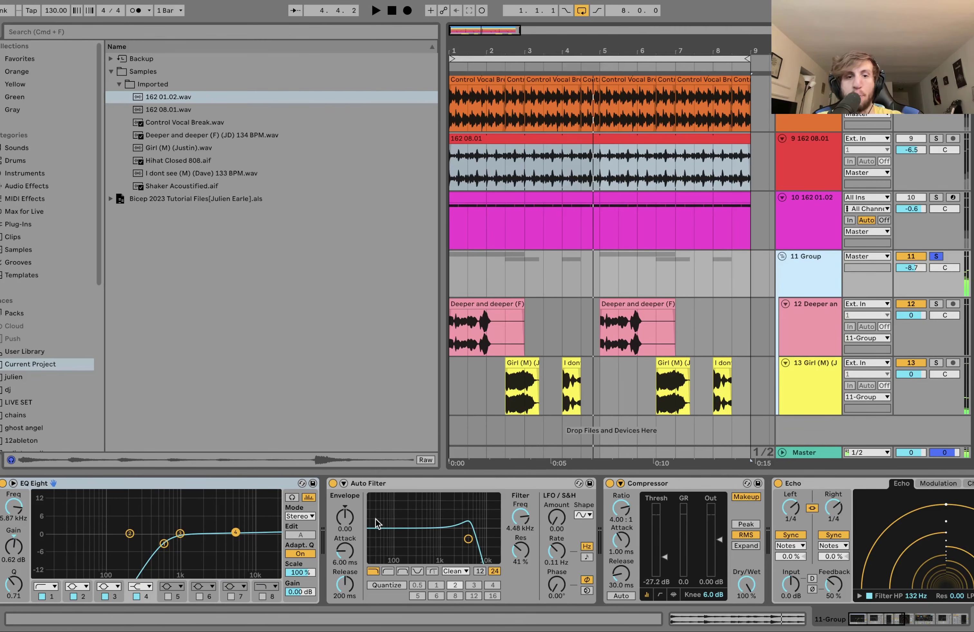
left_click(414, 484)
key("space")
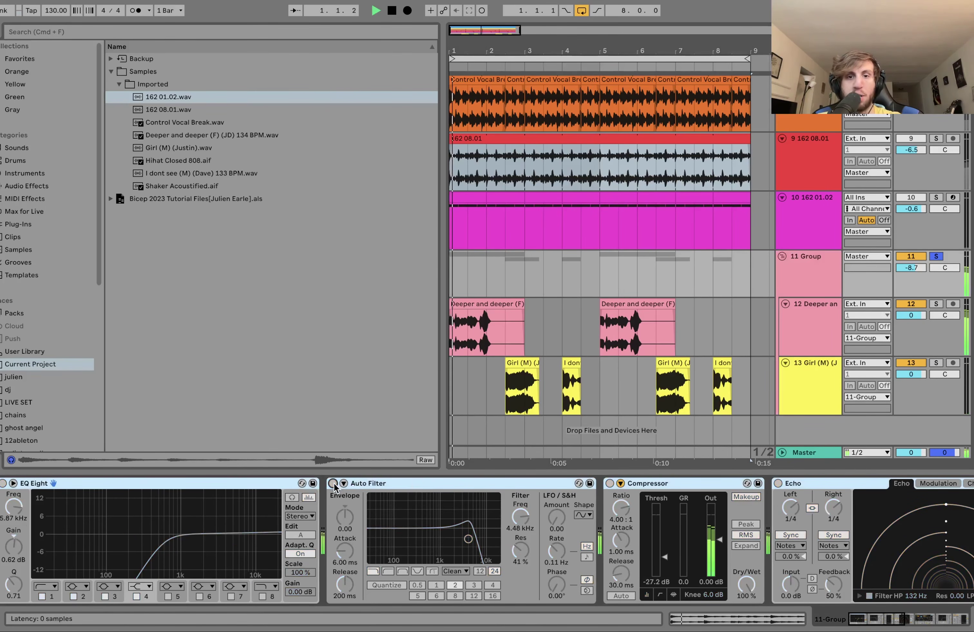
Audition the dry vocal tracks 12 and 13 and select the first Girl (M) clip
left_click(819, 350)
left_click(809, 382)
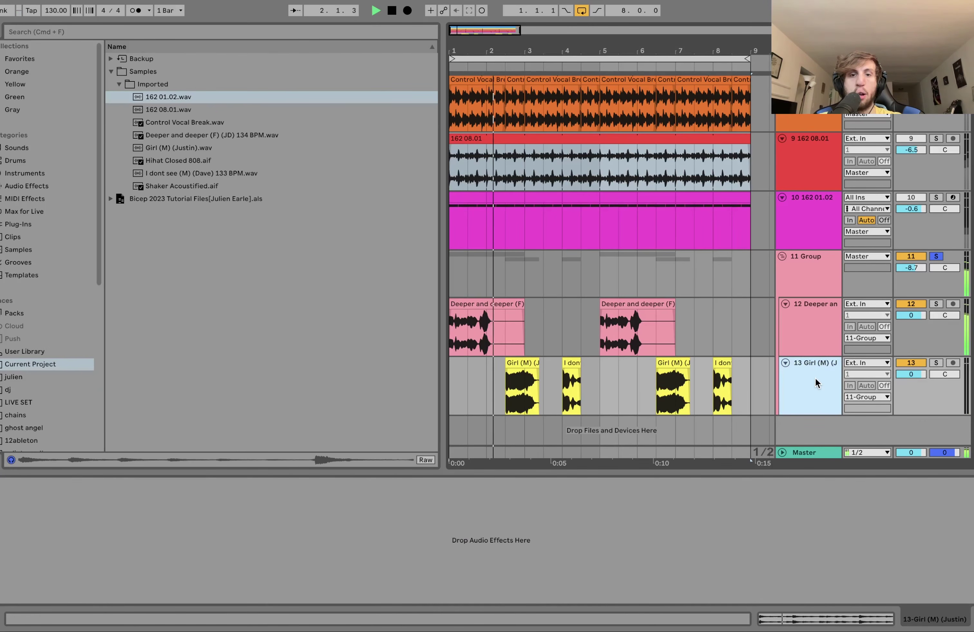
left_click(516, 363)
key("space")
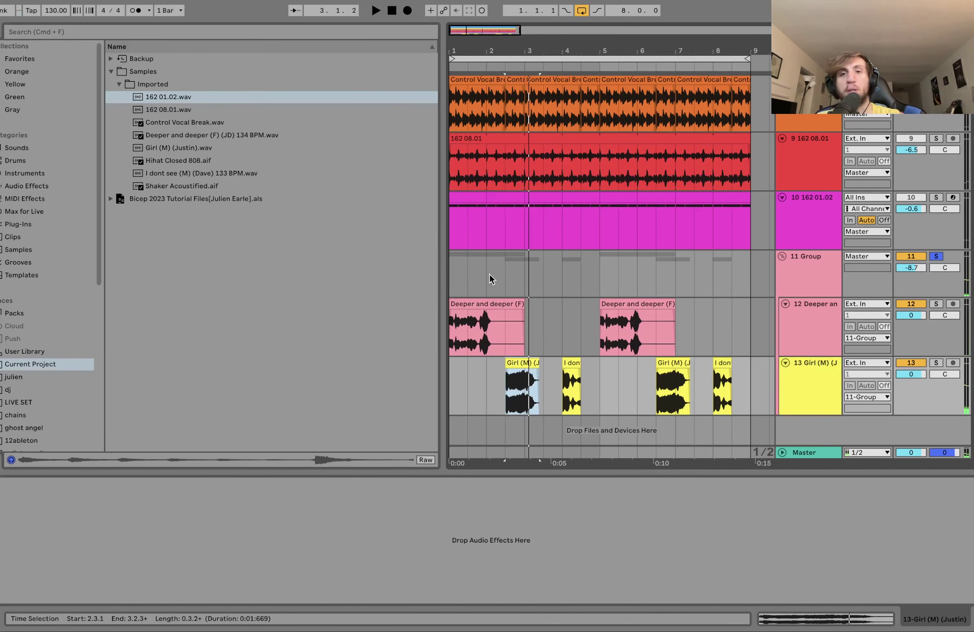
Audition the dry vocal group from the start together with the soloed 3 Analog track
left_click(814, 292)
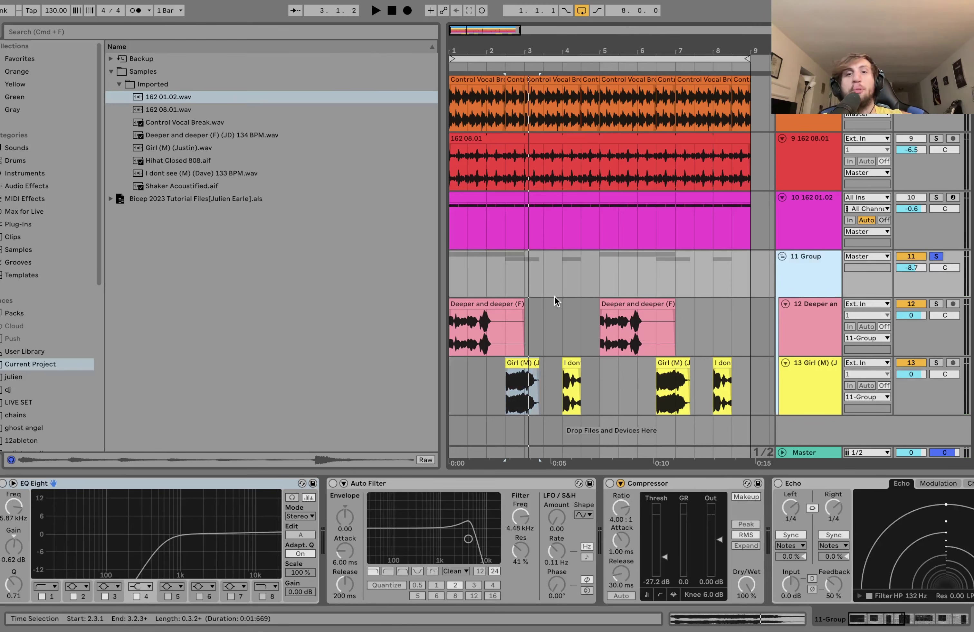
left_click(457, 289)
scroll(457, 288, "up", 10)
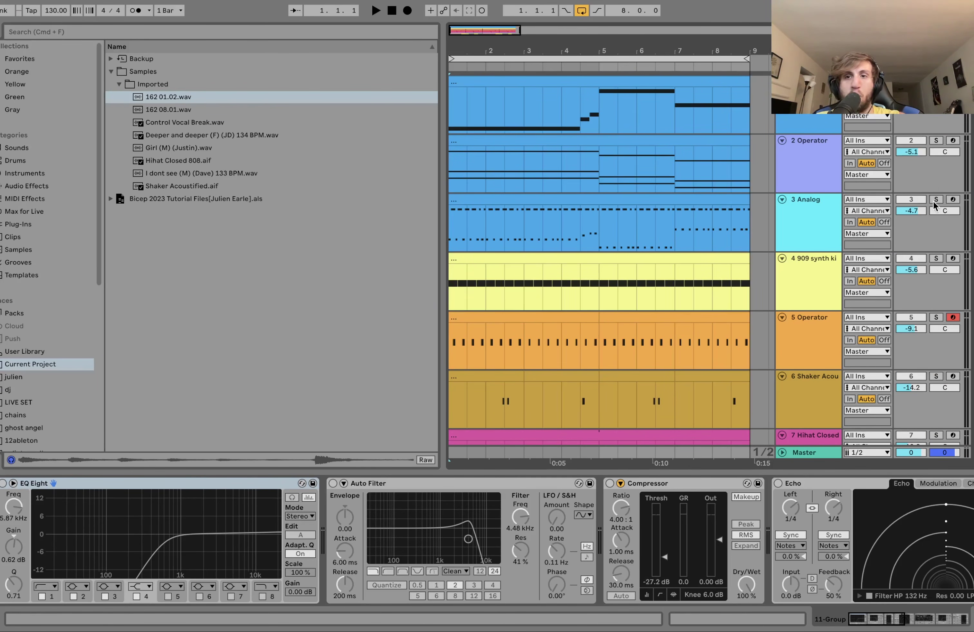
key("space")
scroll(940, 201, "down", 5)
scroll(940, 201, "up", 5)
scroll(939, 200, "down", 10)
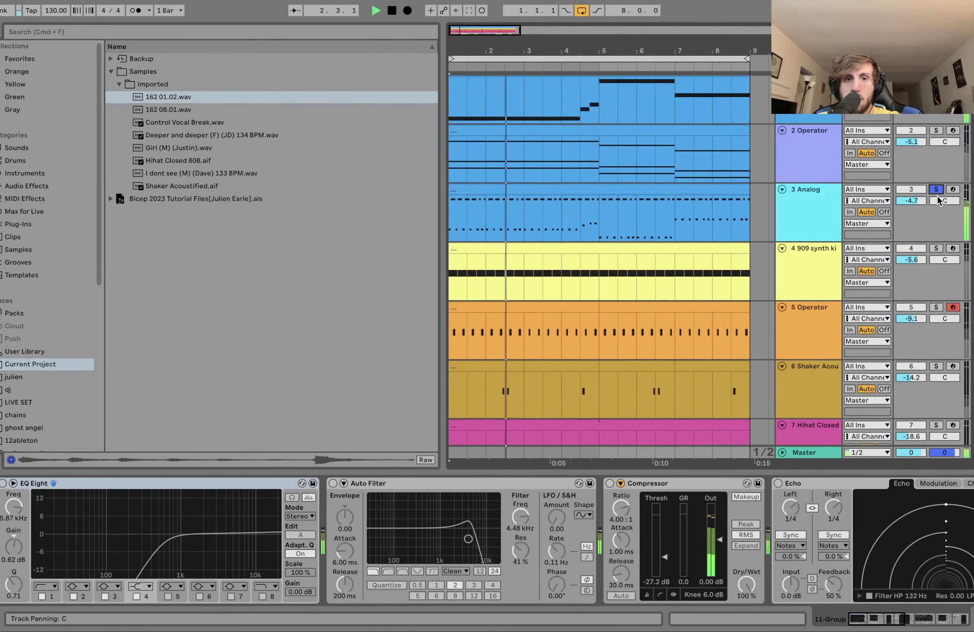
scroll(938, 200, "up", 1)
key("space")
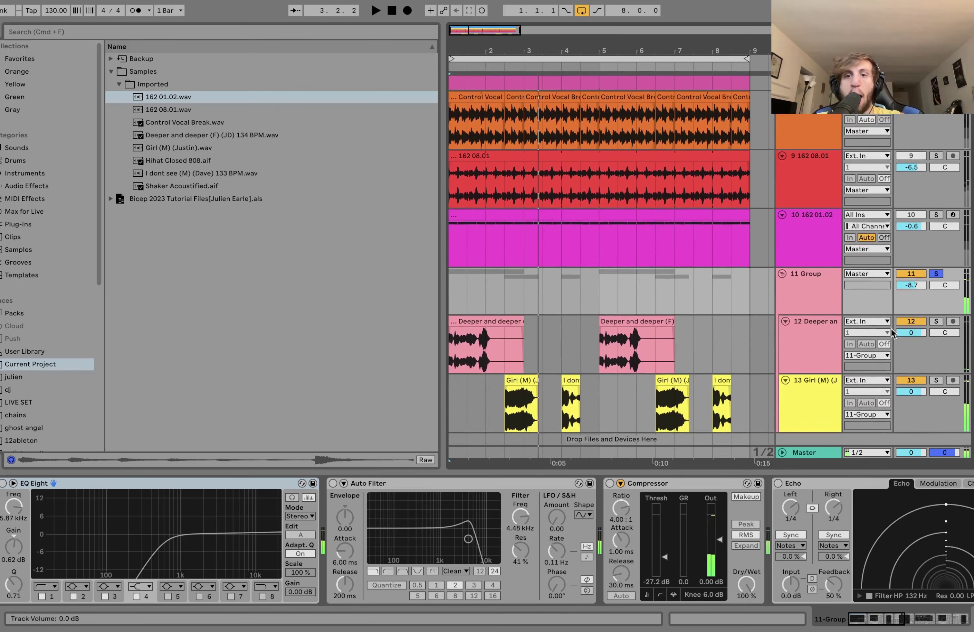
Turn the EQ Eight on the soloed 11 Group back on
left_click(812, 303)
left_click(936, 274)
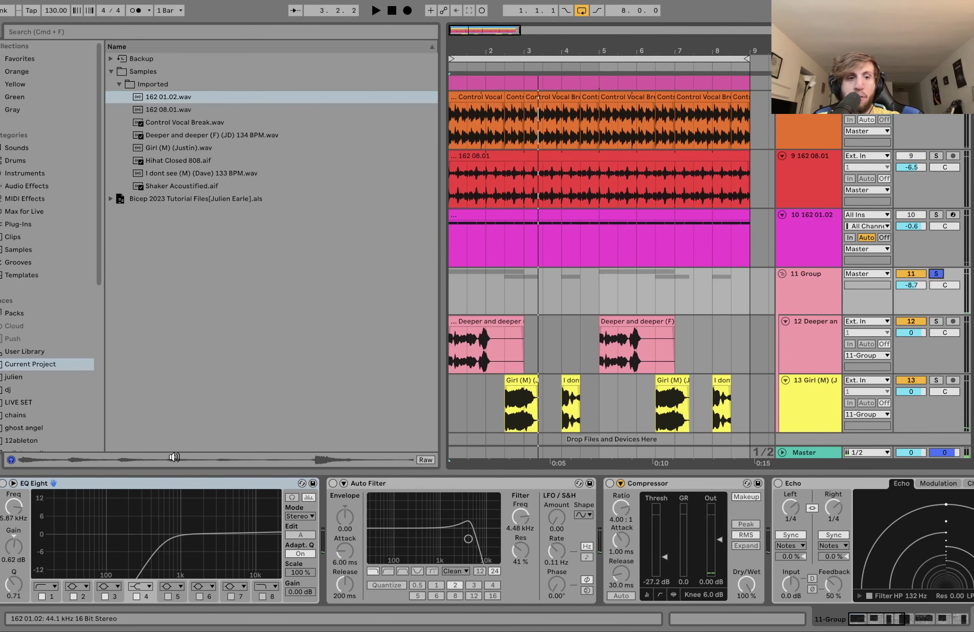
left_click(4, 484)
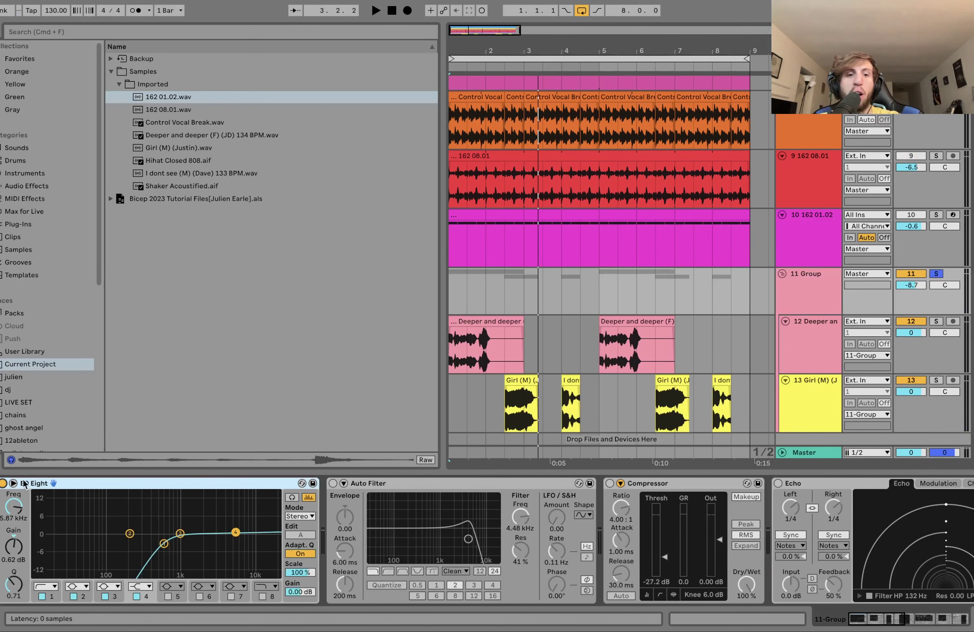
Turn the 11 Group's first Auto Filter back on and audition the vocals through it
key("space")
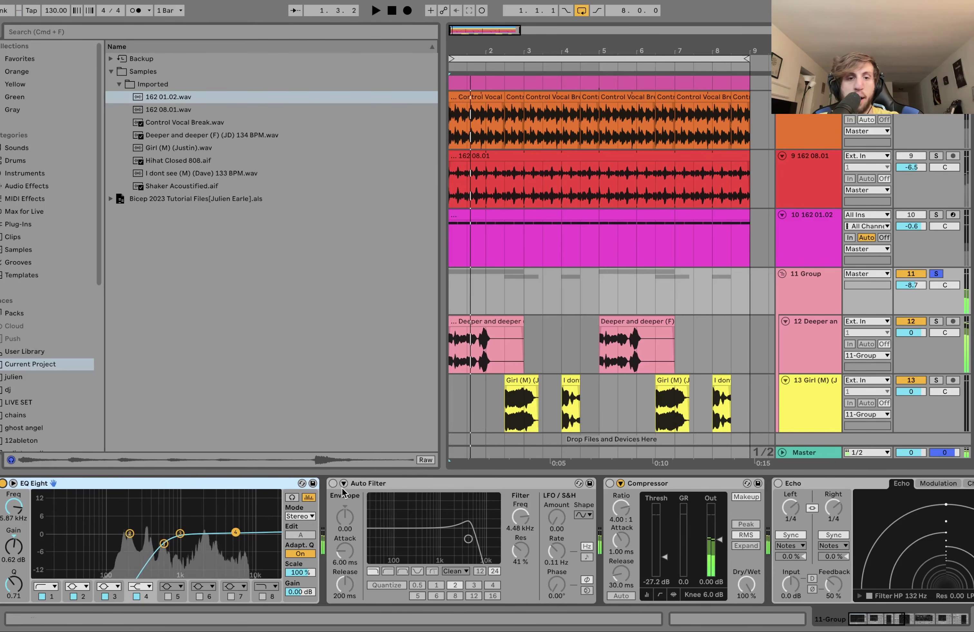
left_click(332, 483)
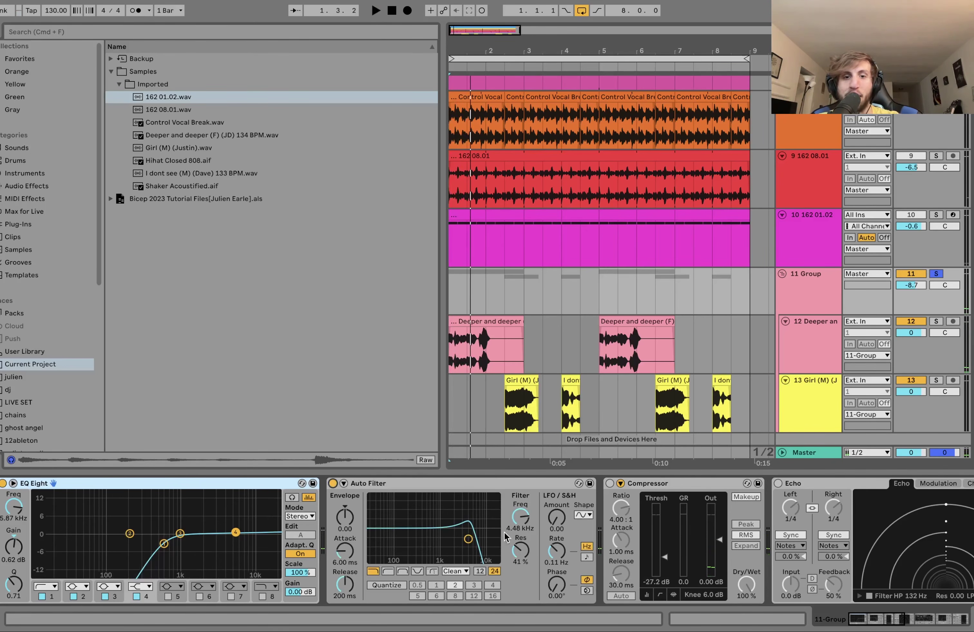
key("space")
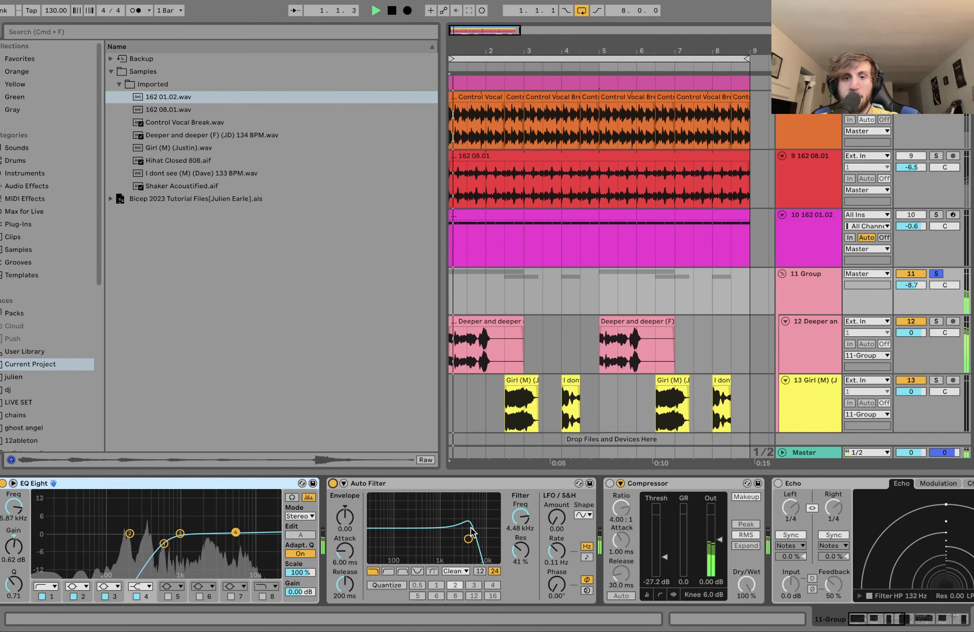
key("space")
Turn the 11 Group's first Compressor back on, expand its sidechain section, and audition the compressed vocals
left_click(610, 484)
left_click(615, 484)
key("space")
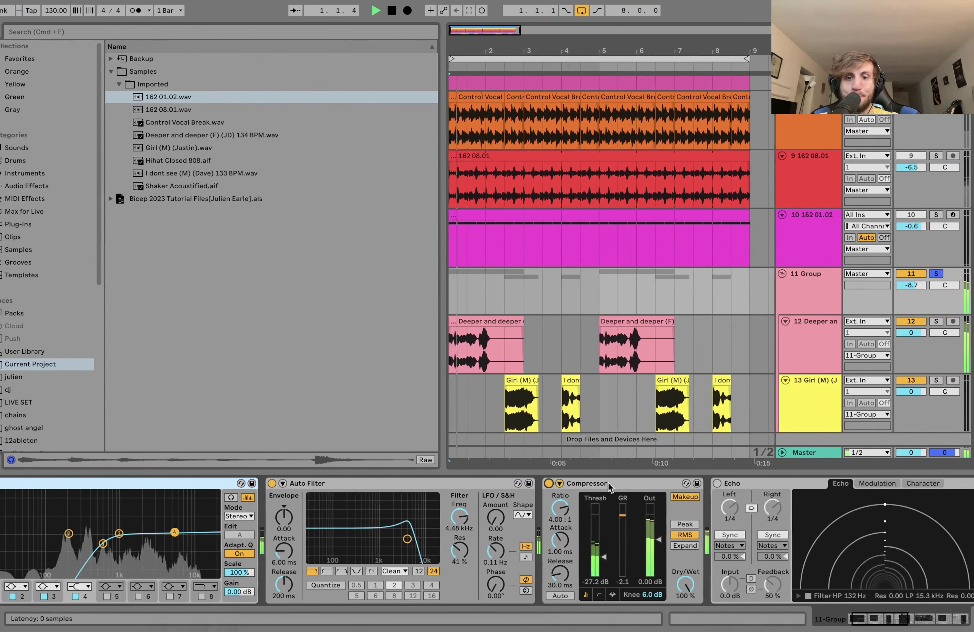
key("space")
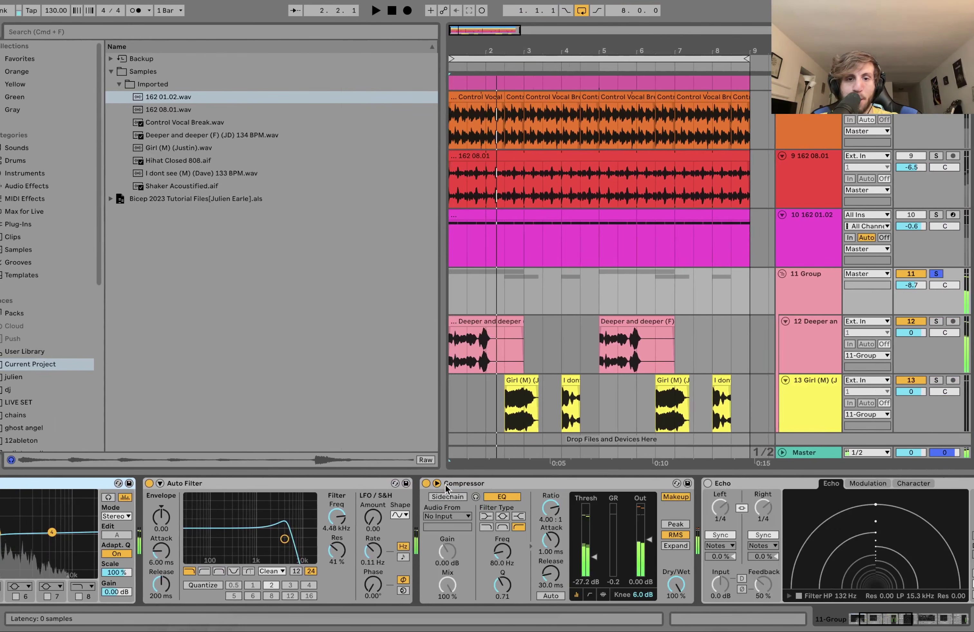
Turn the Echo and Reverb on the 11 Group back on and audition the vocals with them
scroll(445, 485, "right", 10)
scroll(445, 485, "left", 3)
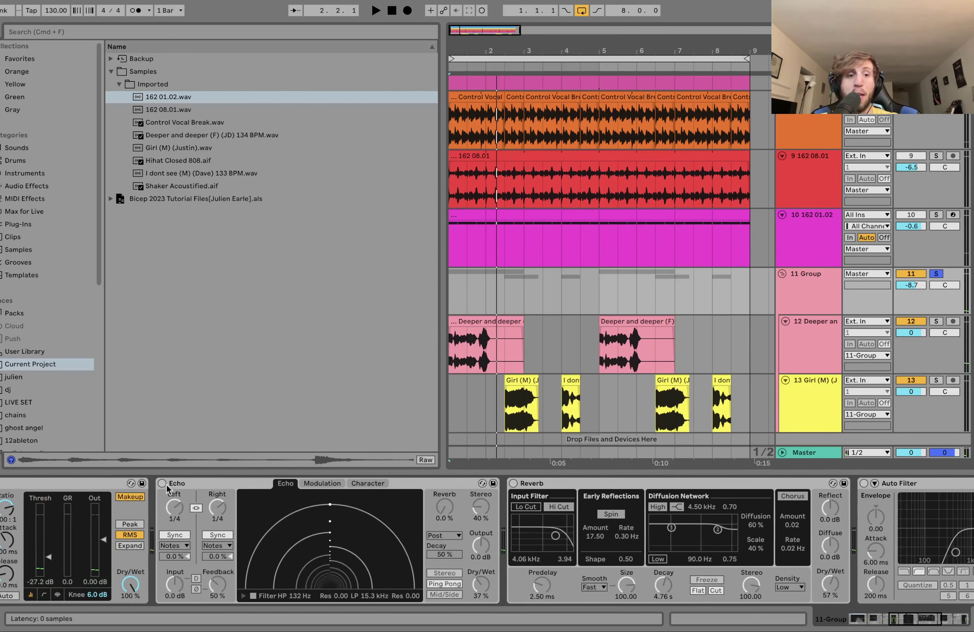
left_click(162, 484)
left_click(513, 485)
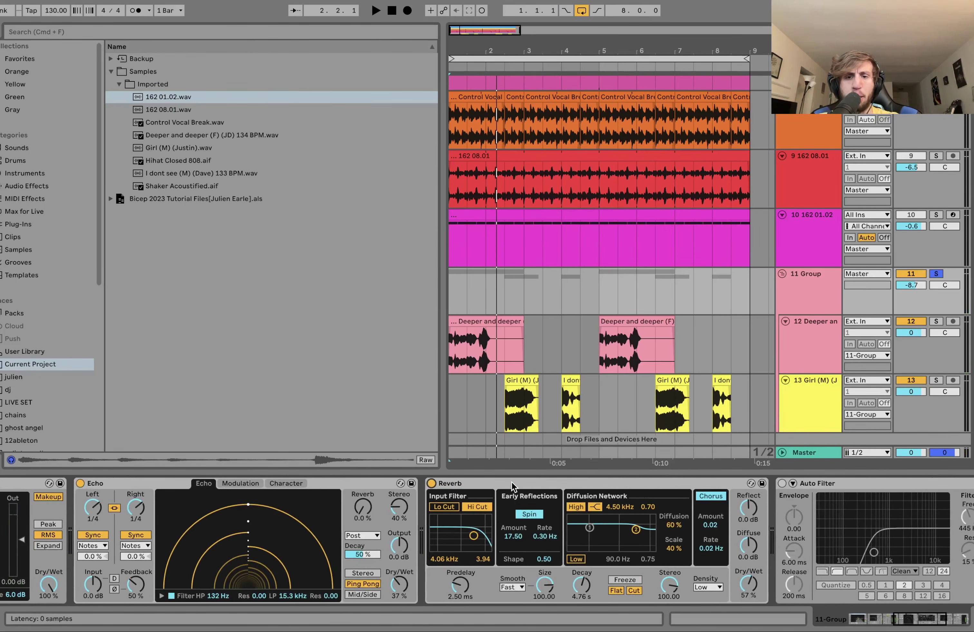
scroll(533, 489, "right", 6)
key("space")
Turn the 11 Group's second Auto Filter and the sidechained Compressor at the chain's end back on, auditioning the vocals
left_click(567, 483)
scroll(567, 483, "right", 4)
key("space")
left_click(645, 483)
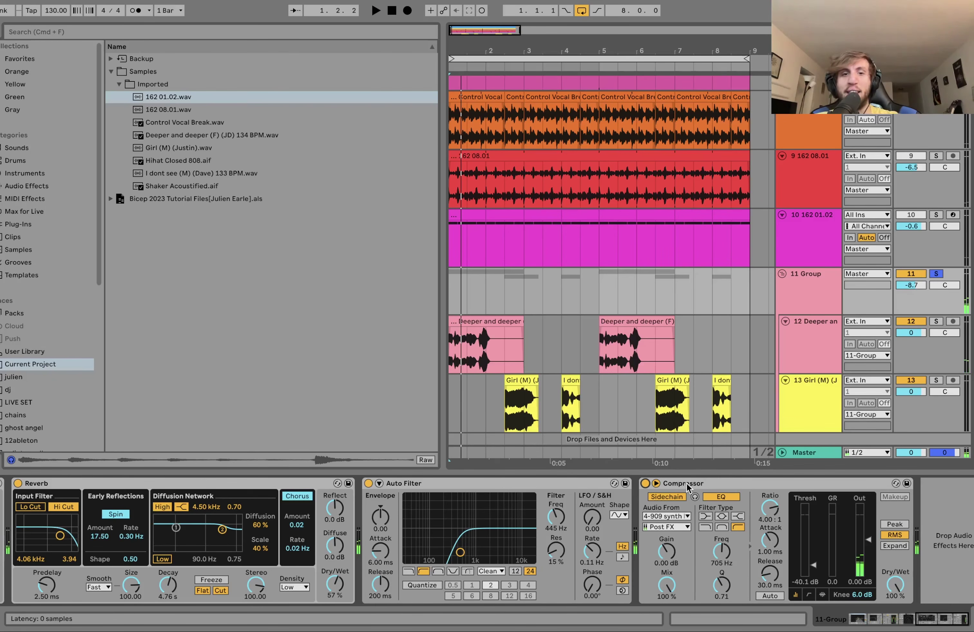
Select the first Deeper and deeper clip, unsolo the 11 Group, and audition the vocals within the full mix
scroll(605, 311, "down", 3)
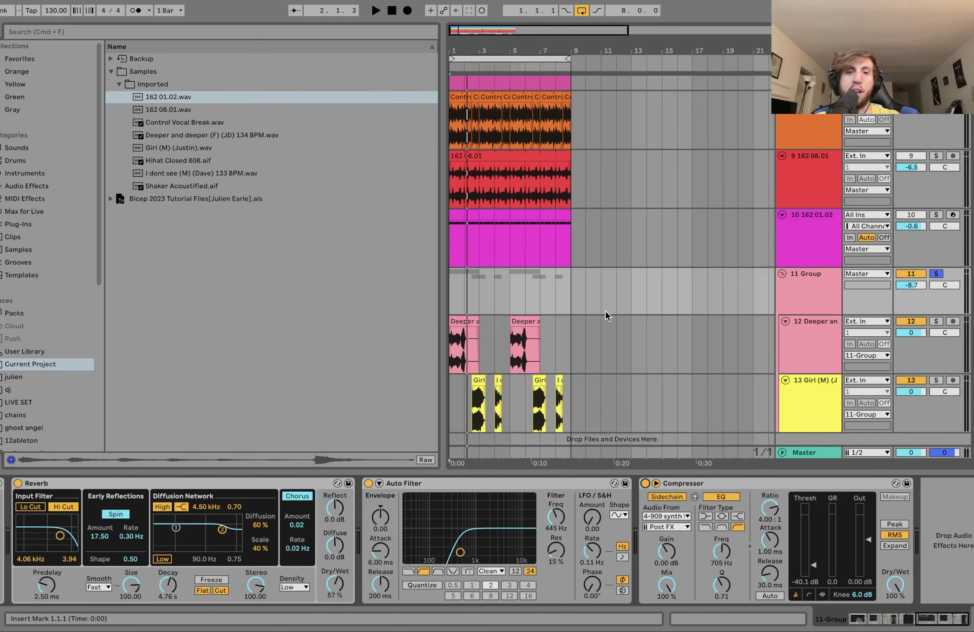
scroll(604, 311, "up", 5)
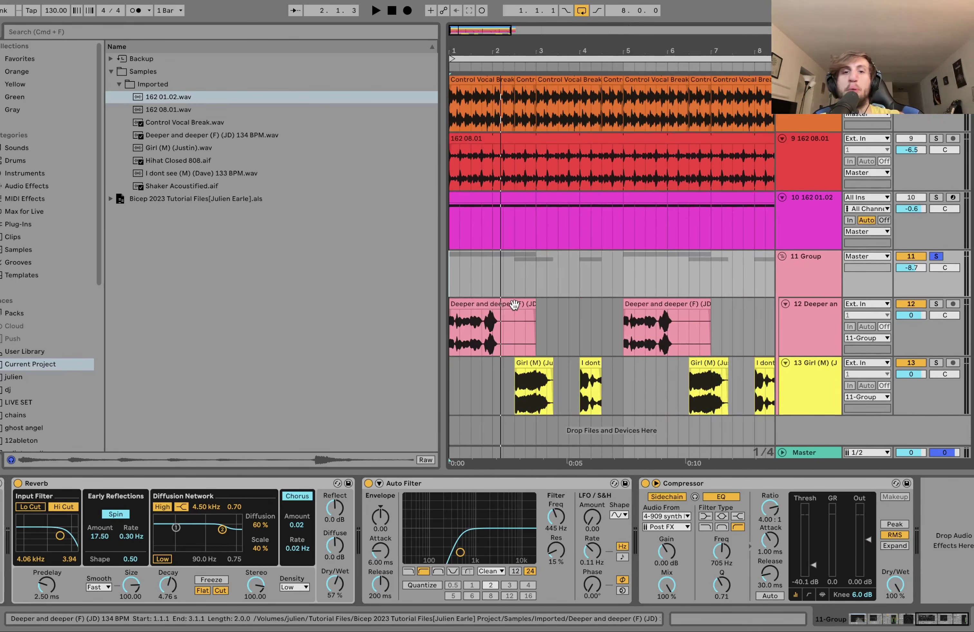
left_click(505, 303)
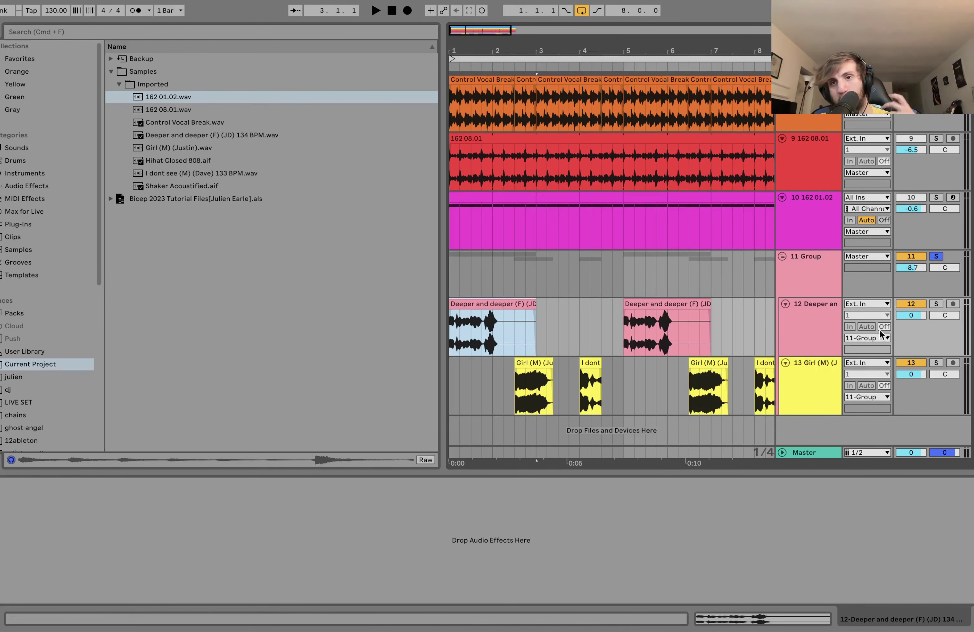
left_click(938, 256)
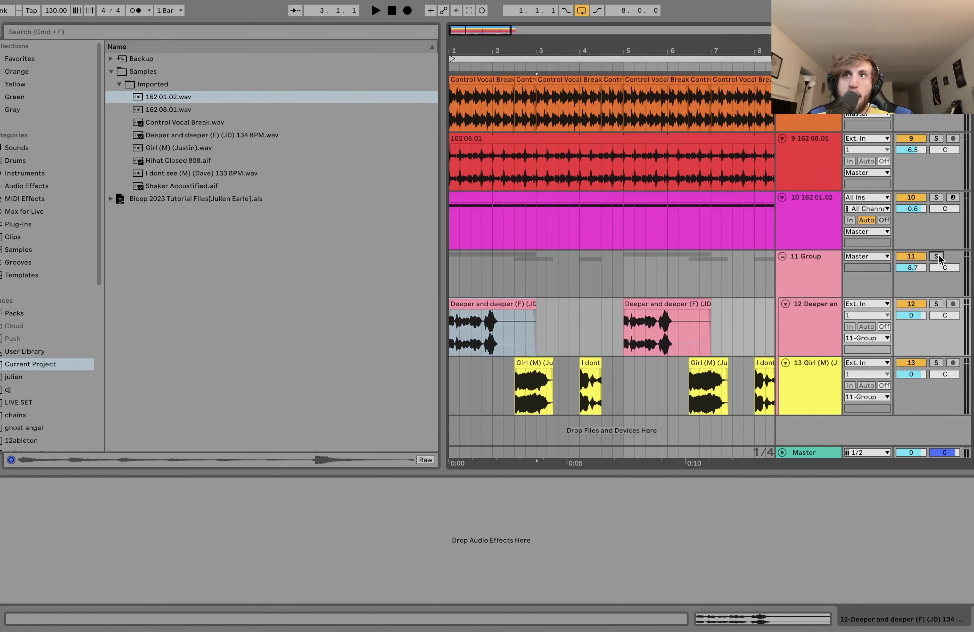
scroll(633, 224, "up", 5)
key("space")
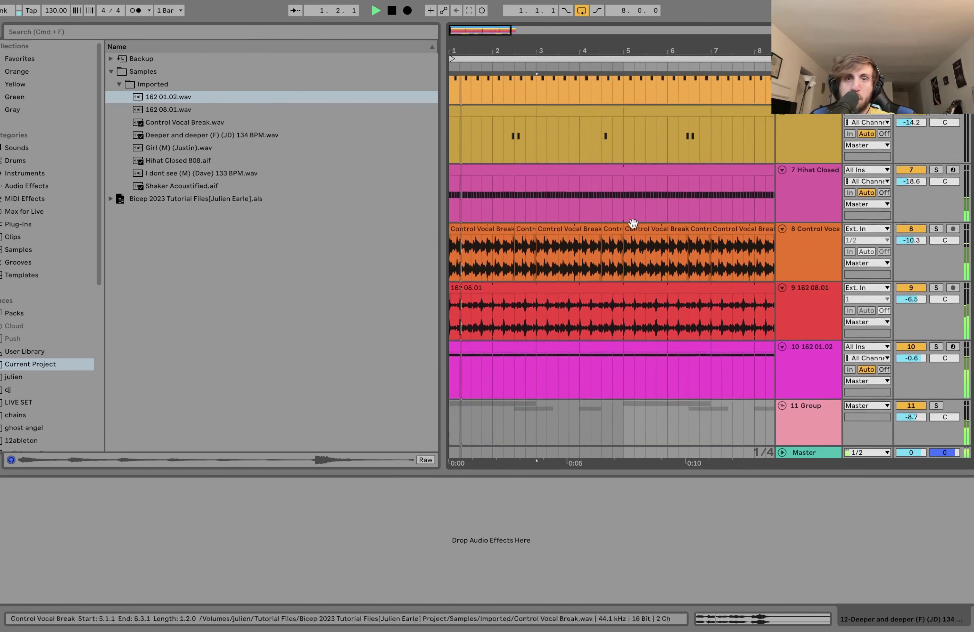
scroll(633, 223, "down", 5)
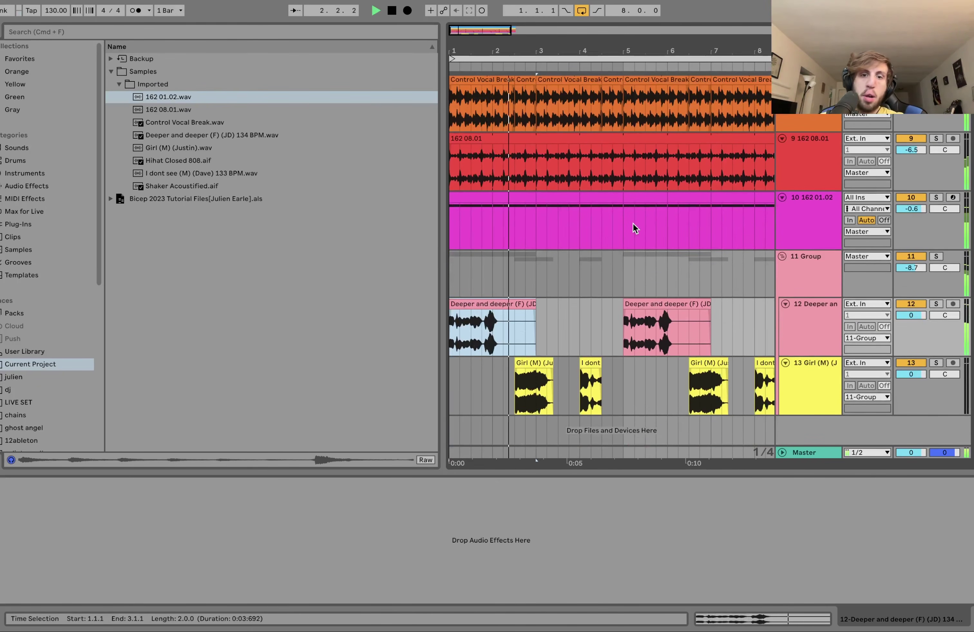
key("space")
Fold all tracks in the arrangement and select the clip on the 3 Analog track
scroll(632, 229, "up", 10)
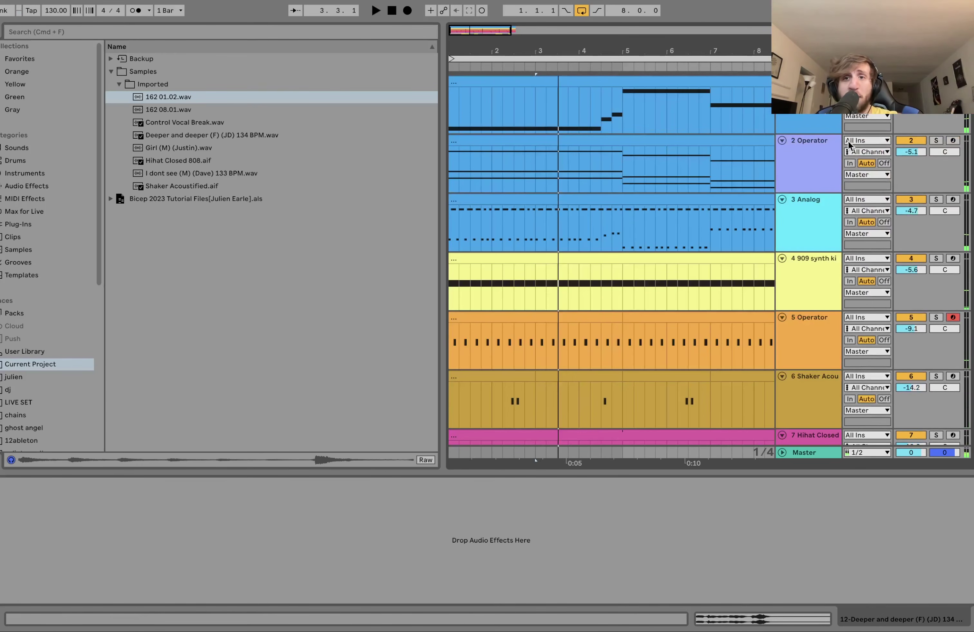
left_click(811, 123)
key("super+a")
key("alt+super+u")
scroll(665, 110, "down", 3)
left_click(587, 108)
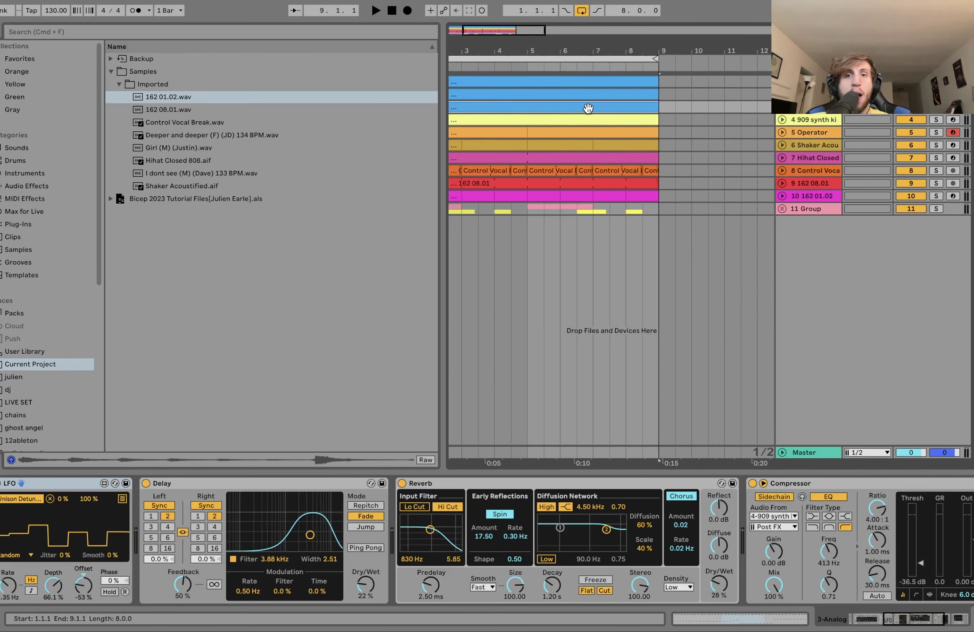
scroll(587, 108, "up", 3)
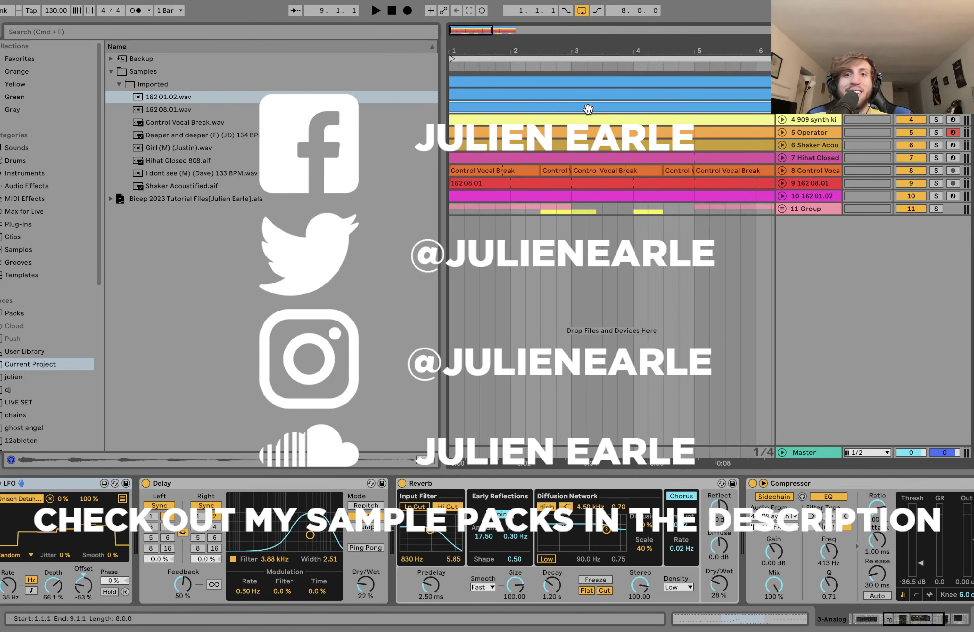